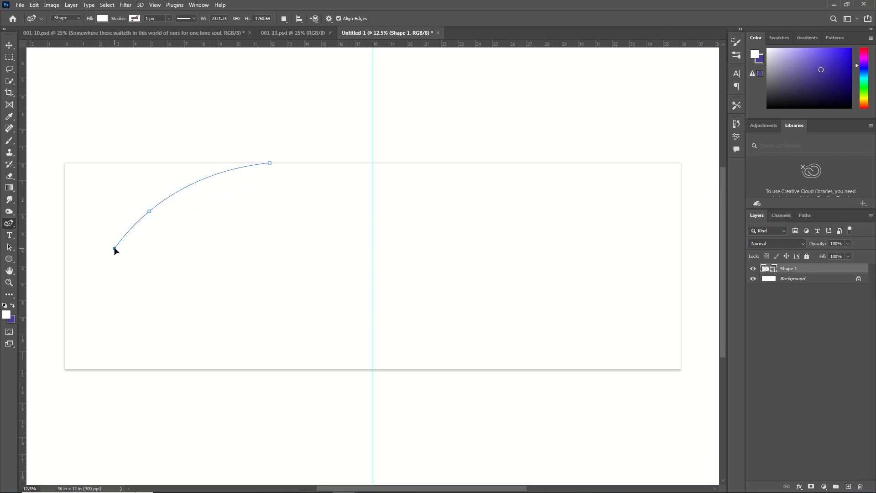
- Draw a closed curved shape covering the canvas's upper-left corner with the Curvature Pen, about 4764 by 2889 px
left_click(114, 249)
left_click(28, 283)
left_click(28, 145)
left_click(88, 134)
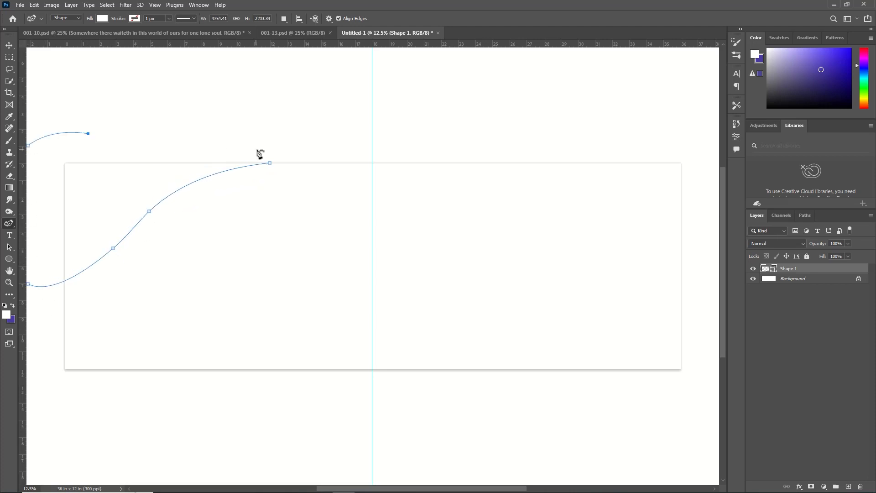
left_click(267, 135)
left_click(270, 163)
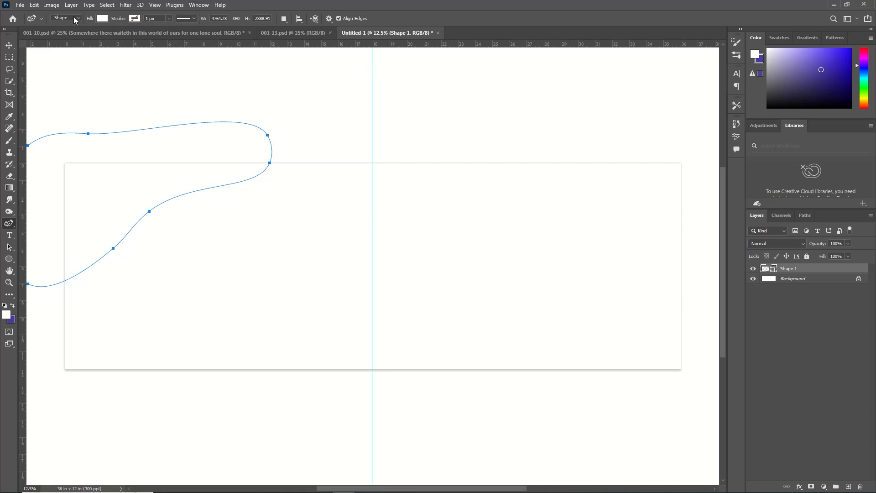
- Set the curved shape's fill to near-black #0d0c0c
left_click(103, 18)
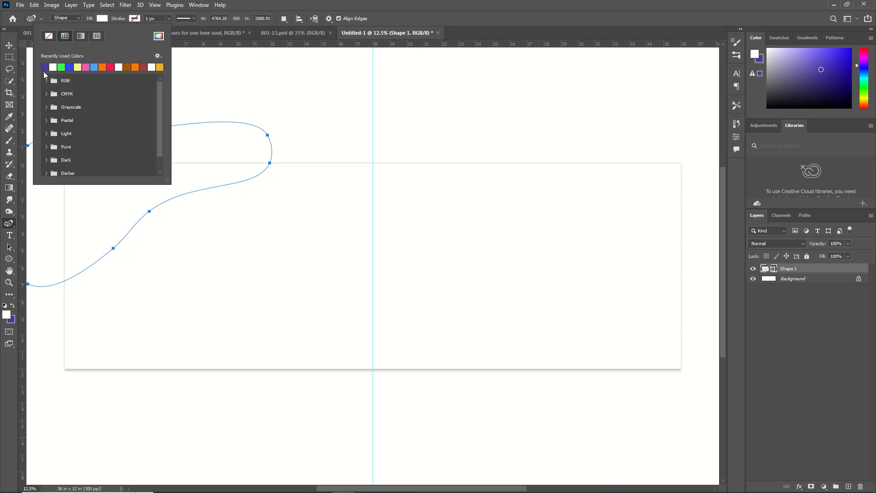
left_click(158, 36)
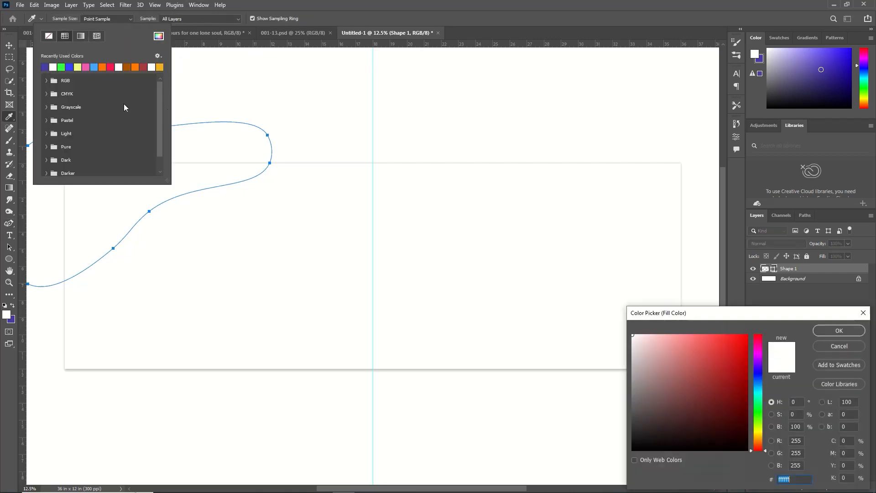
left_click(637, 444)
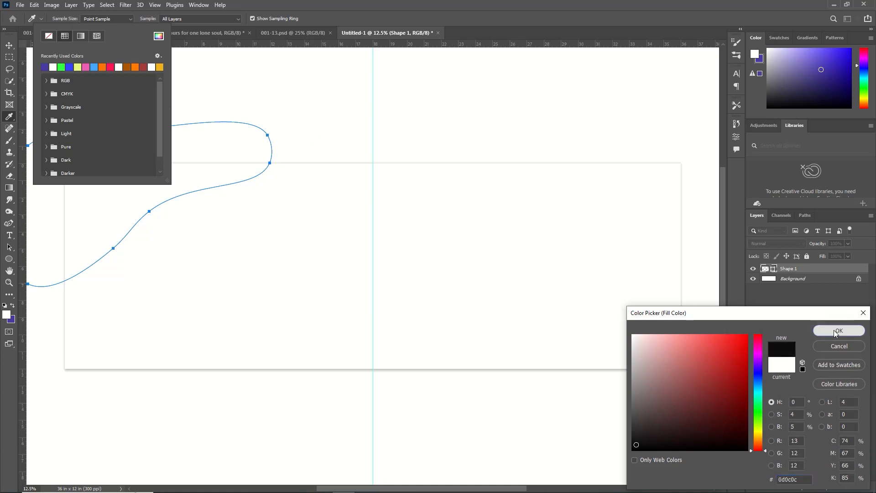
left_click(839, 331)
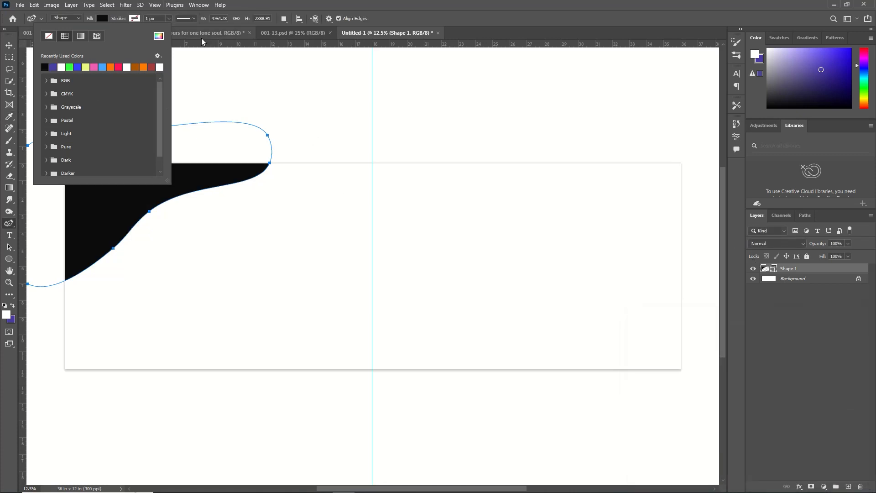
- Enlarge the black shape and warp its lower curve so it reaches further down and right across the canvas
left_click(8, 46)
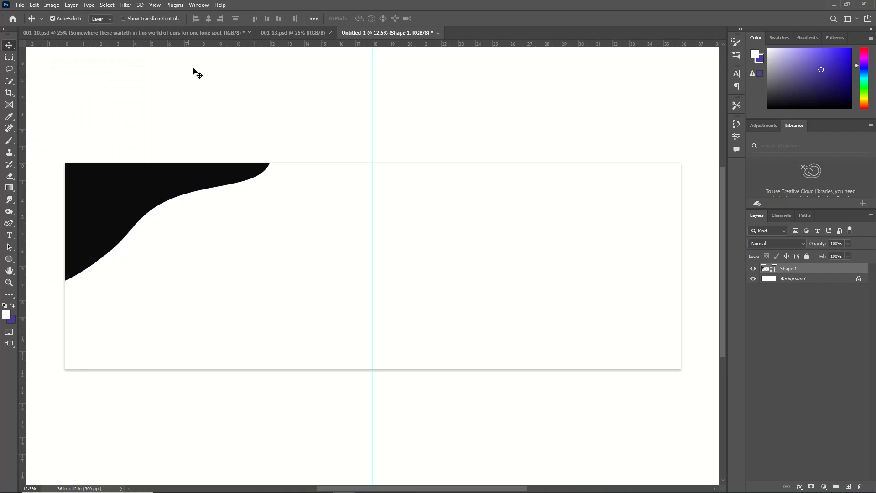
key("ctrl+t")
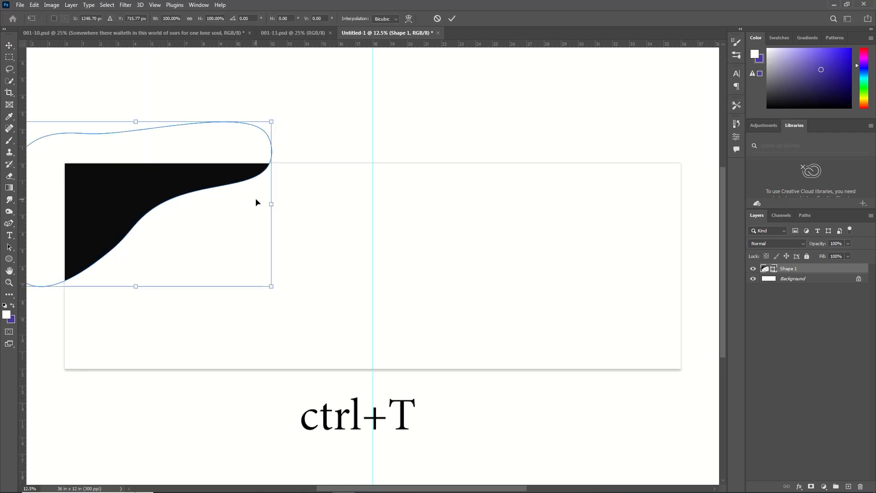
left_click_drag(272, 205, 351, 185)
left_click(408, 18)
left_click_drag(128, 312, 197, 372)
left_click_drag(134, 271, 179, 258)
left_click(452, 19)
- Open the photo pexels-mir-rajjak-15384798 from New folder in Downloads
left_click(20, 5)
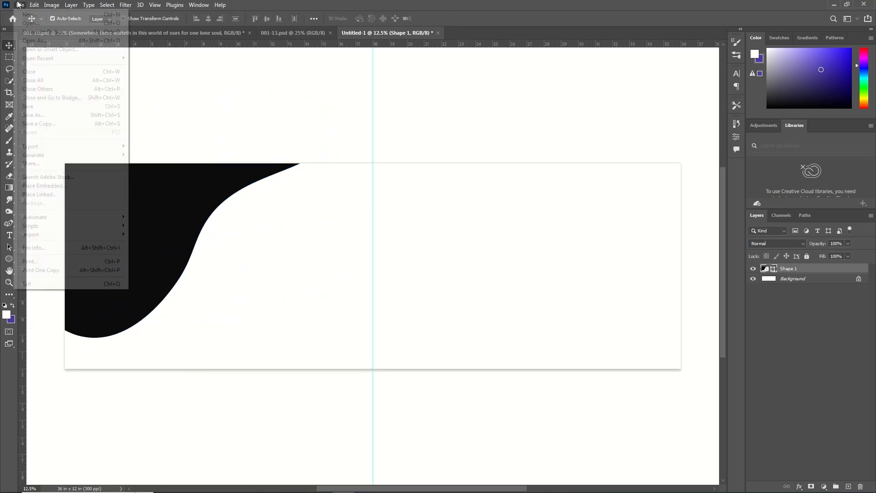
left_click(34, 23)
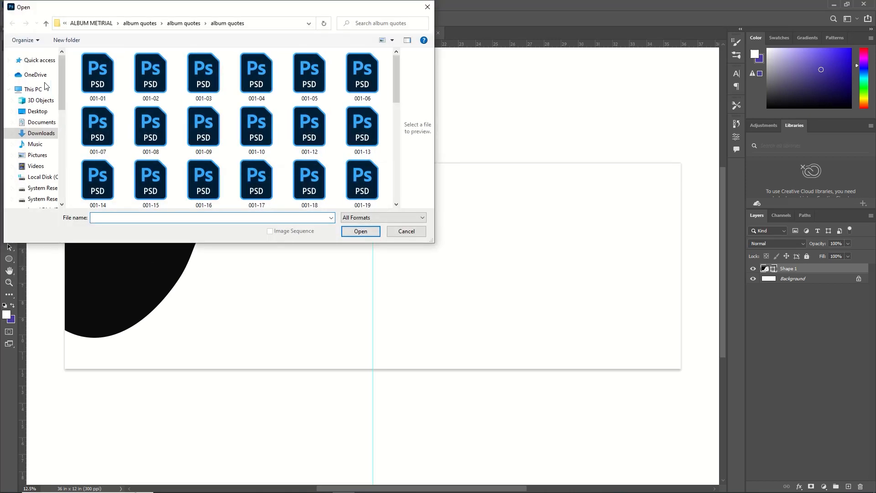
left_click(48, 131)
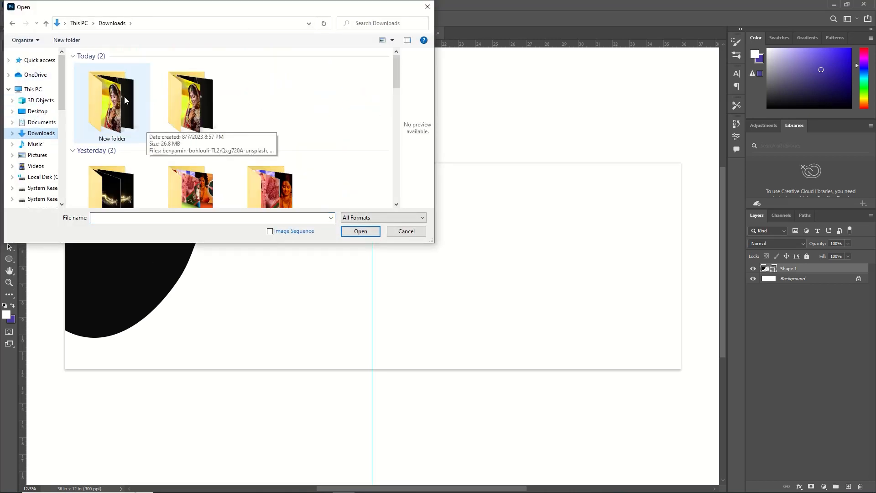
double_click(108, 104)
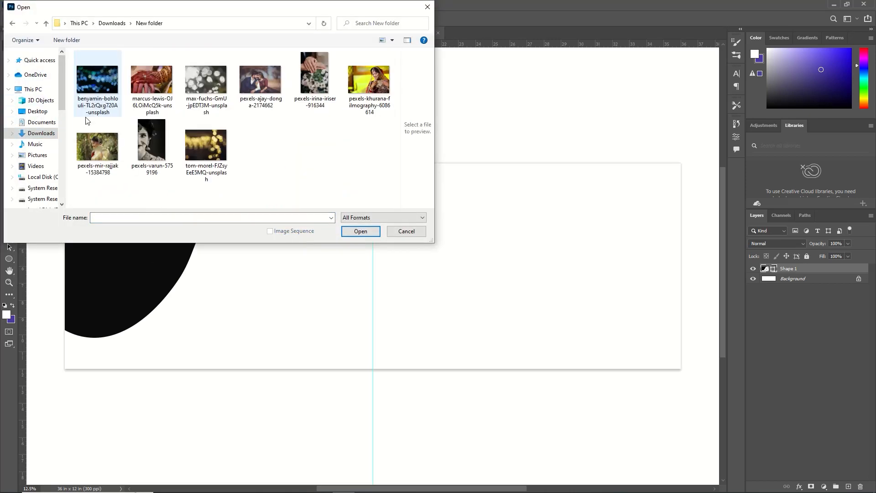
left_click(106, 147)
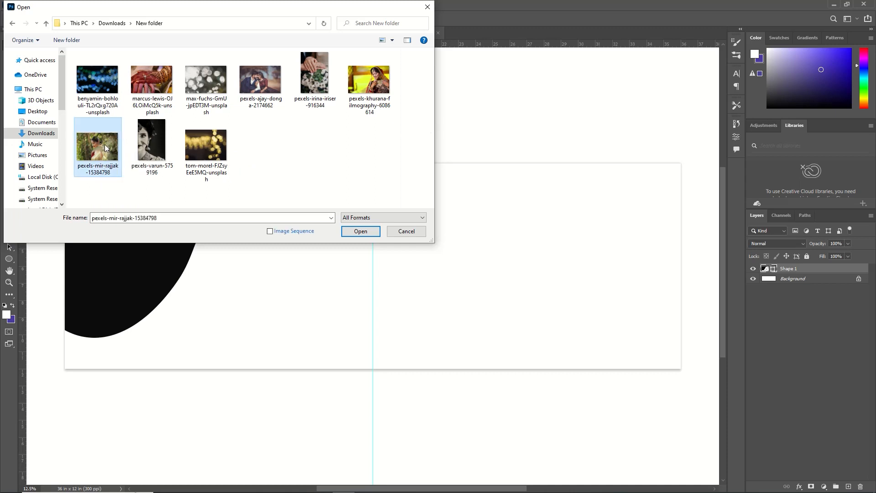
left_click(360, 231)
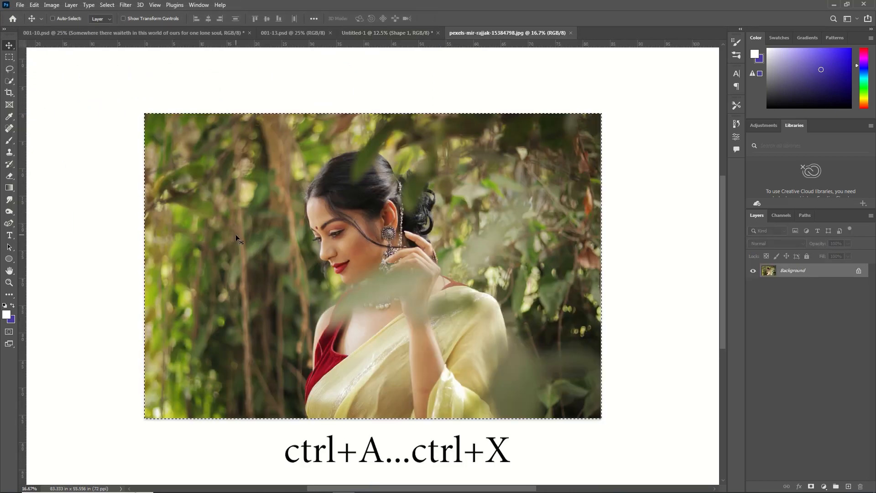
- Cut the entire photo, close its document without saving, and paste it into Untitled-1
key("ctrl+a")
key("ctrl+x")
left_click(575, 33)
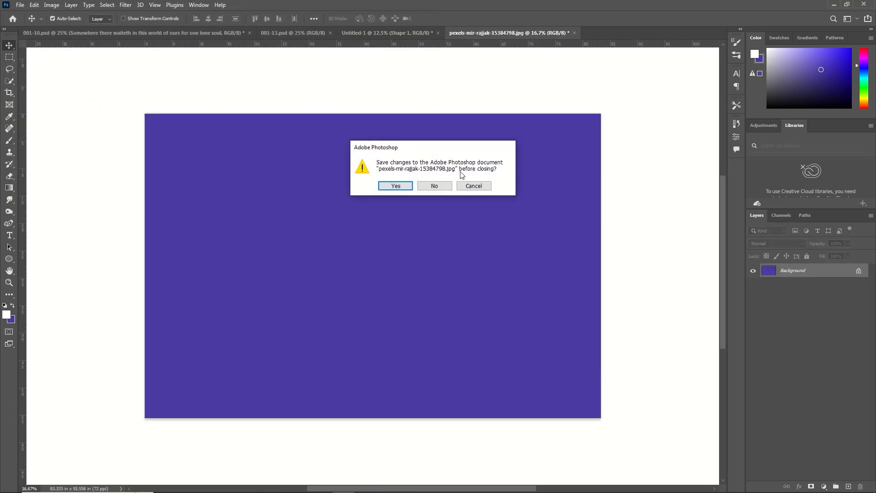
left_click(437, 185)
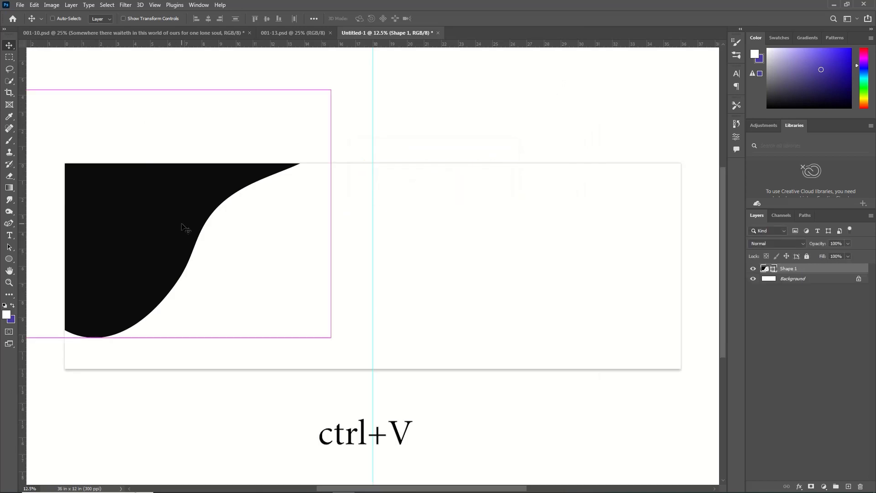
key("ctrl+v")
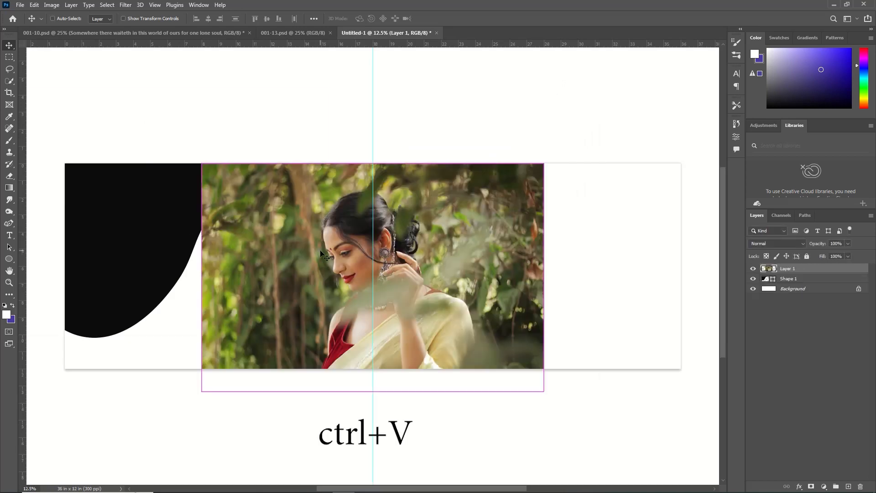
- Scale the pasted photo to about 74% over the black shape and clip it to that shape with a clipping mask
key("ctrl+t")
left_click_drag(454, 232, 320, 232)
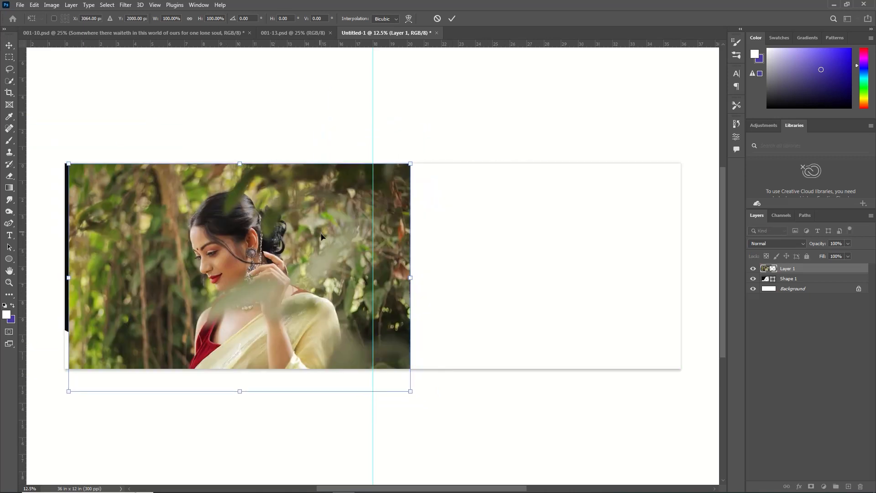
left_click_drag(411, 391, 323, 332)
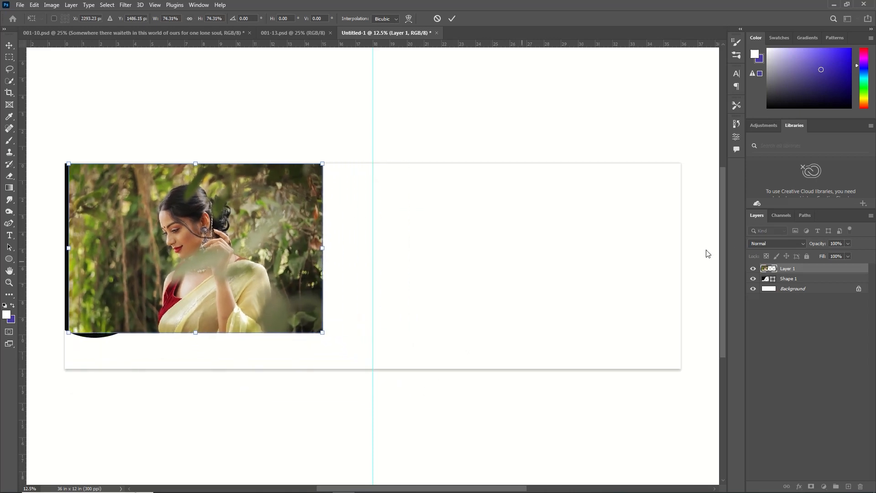
key("Return")
right_click(844, 270)
left_click(765, 283)
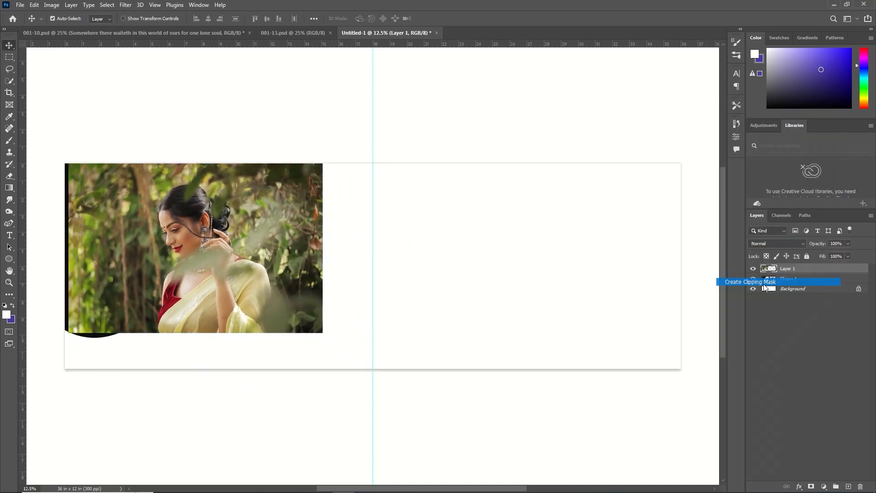
- Reposition and enlarge the clipped photo so the woman sits inside the shape and the photo fills it completely
key("ctrl+t")
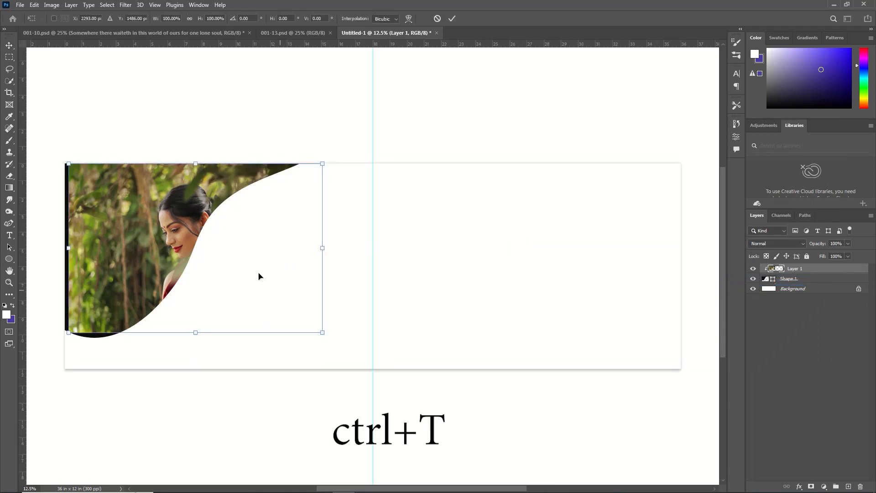
left_click_drag(254, 296, 191, 282)
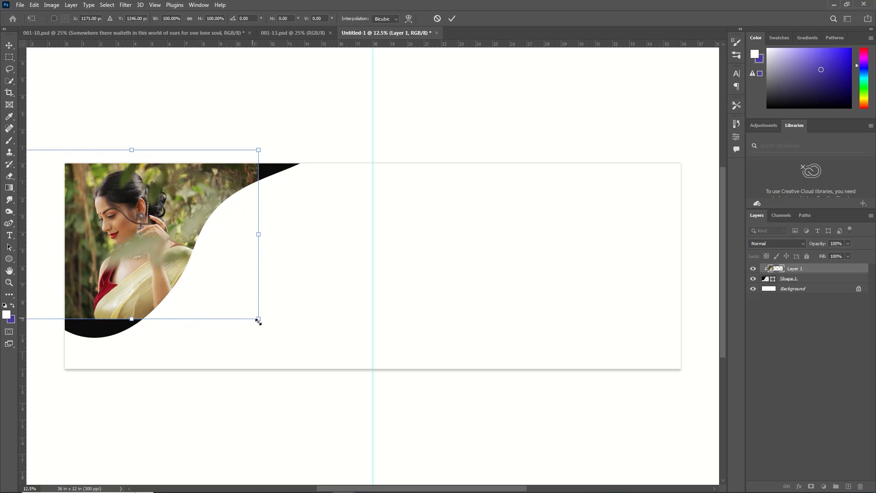
left_click_drag(258, 321, 302, 348)
left_click(452, 19)
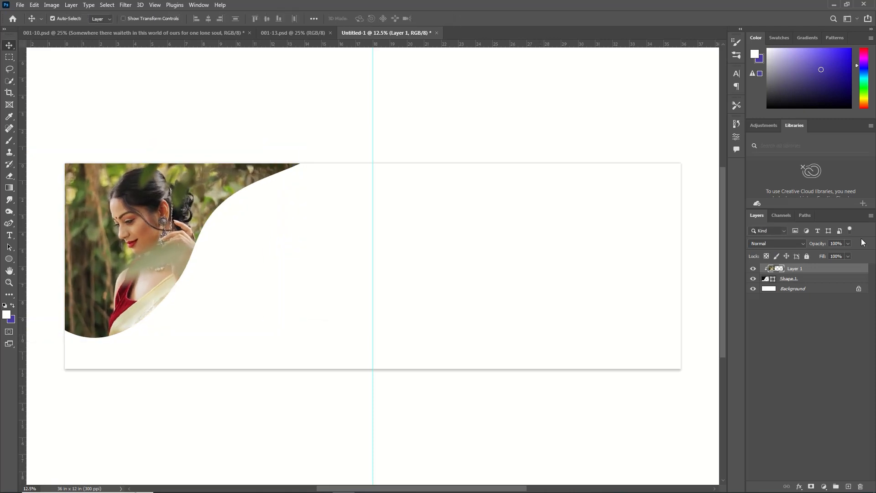
- Duplicate the Shape 1 layer and recolour the lower original to near-black #080101
left_click(801, 279)
key("ctrl+j")
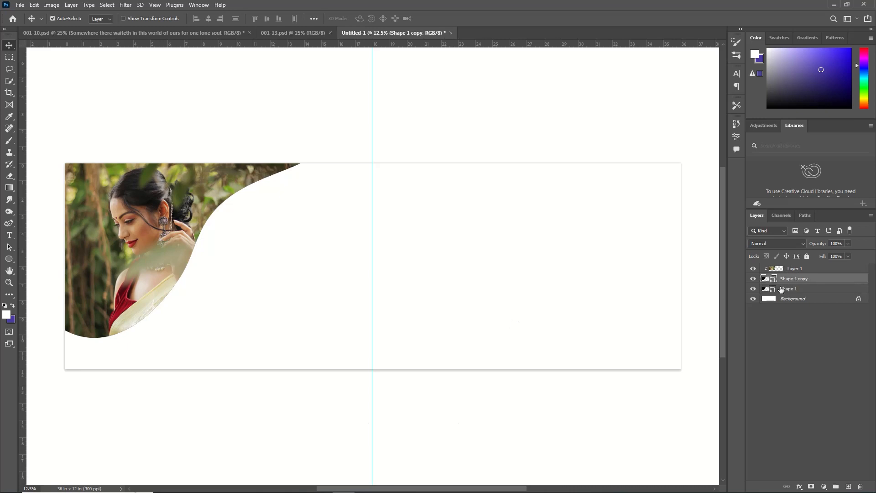
left_click(765, 292)
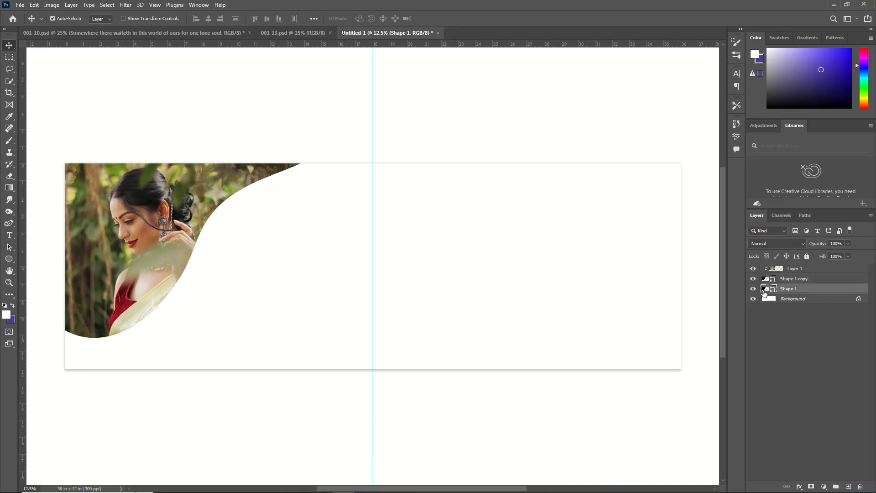
double_click(765, 293)
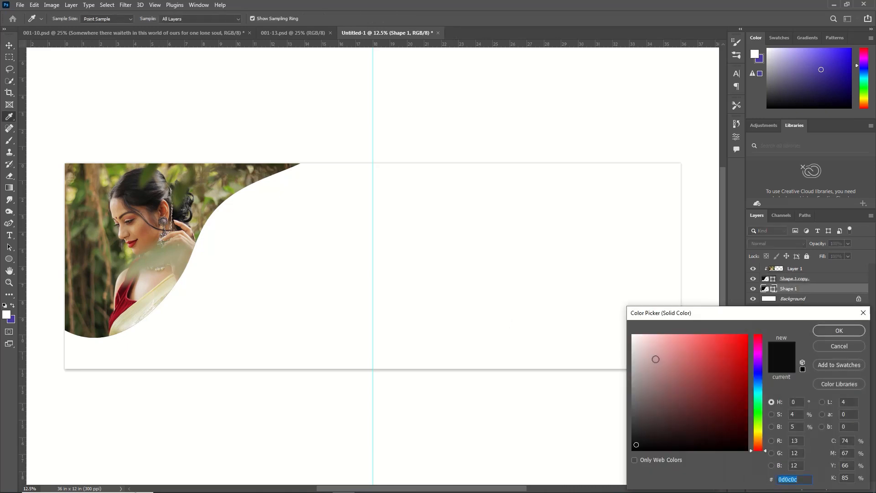
left_click_drag(655, 358, 637, 346)
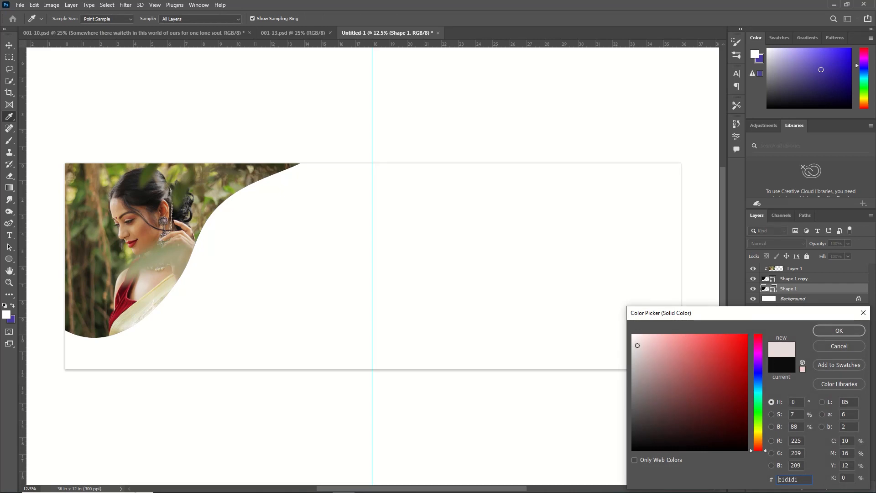
left_click_drag(638, 346, 733, 445)
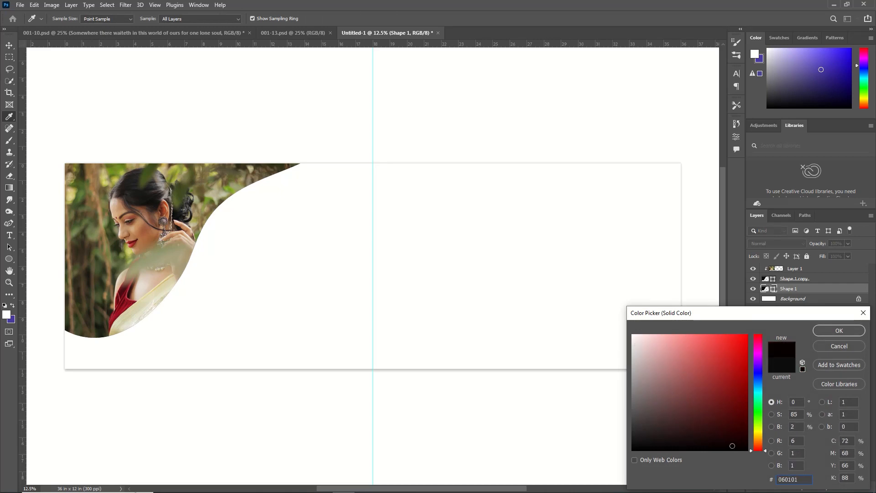
left_click(835, 331)
- Offset the lower Shape 1 down and right, and warp its bottom-left edge to form a tapering black border beside the photo
key("ctrl+t")
left_click_drag(251, 253, 259, 262)
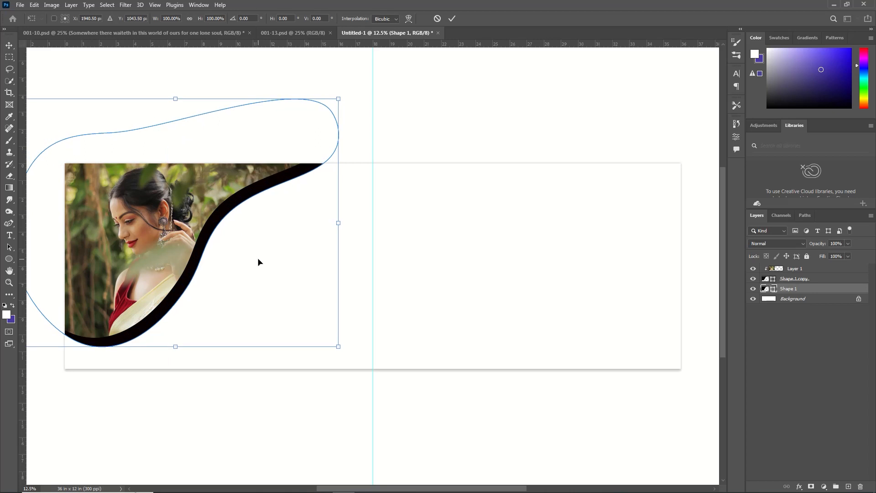
left_click(408, 19)
left_click_drag(122, 349, 40, 346)
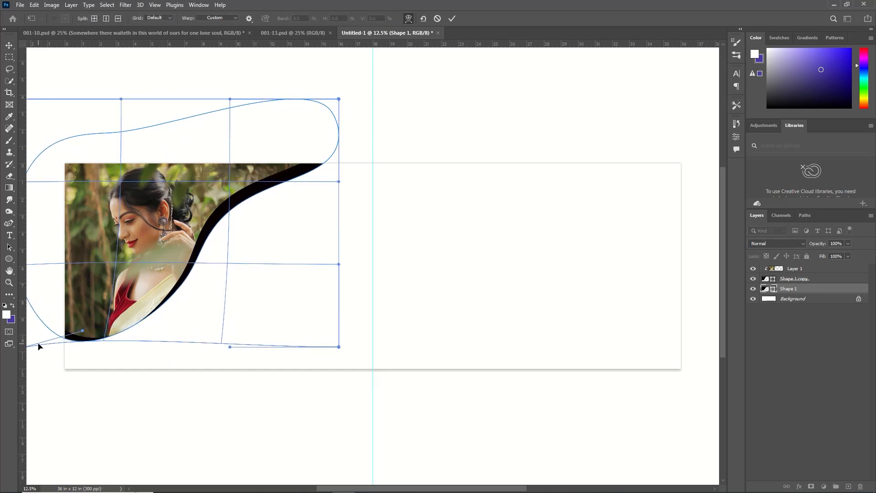
left_click_drag(39, 302, 44, 307)
left_click(452, 19)
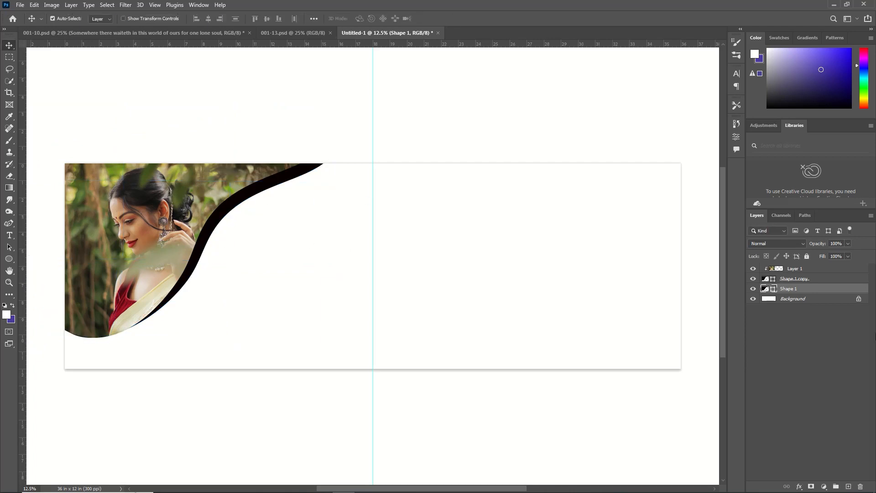
- Duplicate the black border shape and recolour the lower original to dark red #97101f sampled from the woman's blouse
key("ctrl+j")
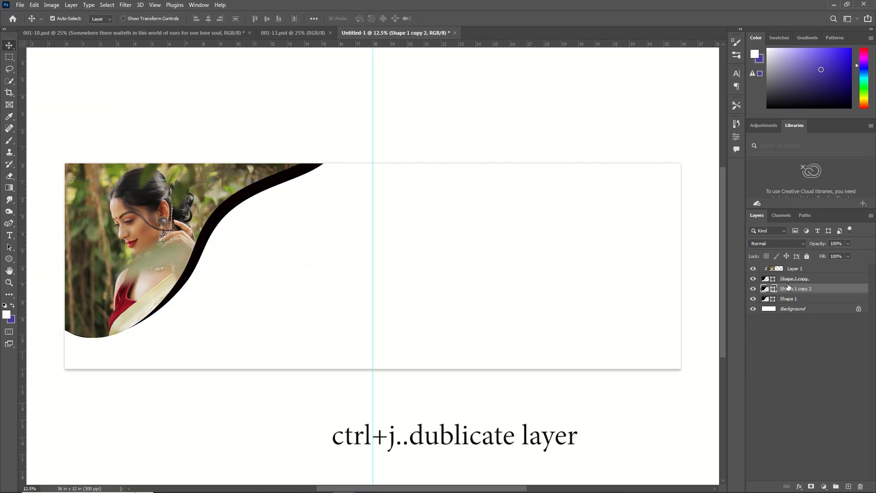
left_click(767, 300)
double_click(766, 300)
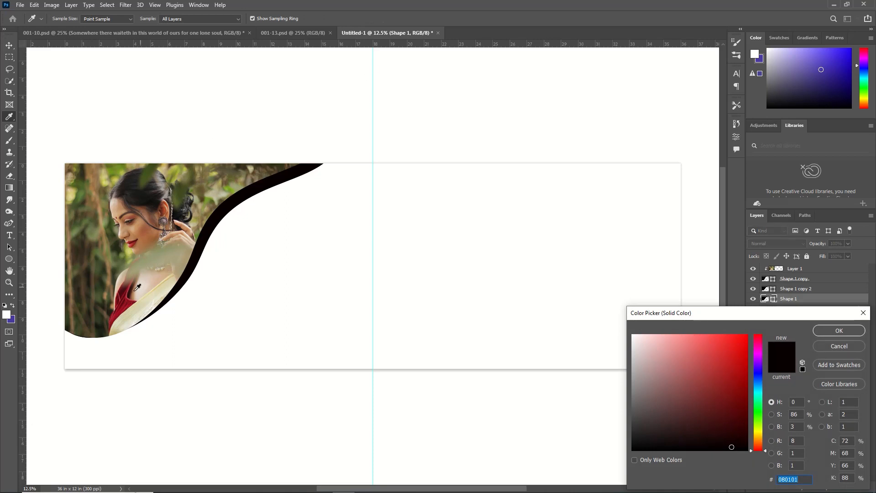
left_click(125, 303)
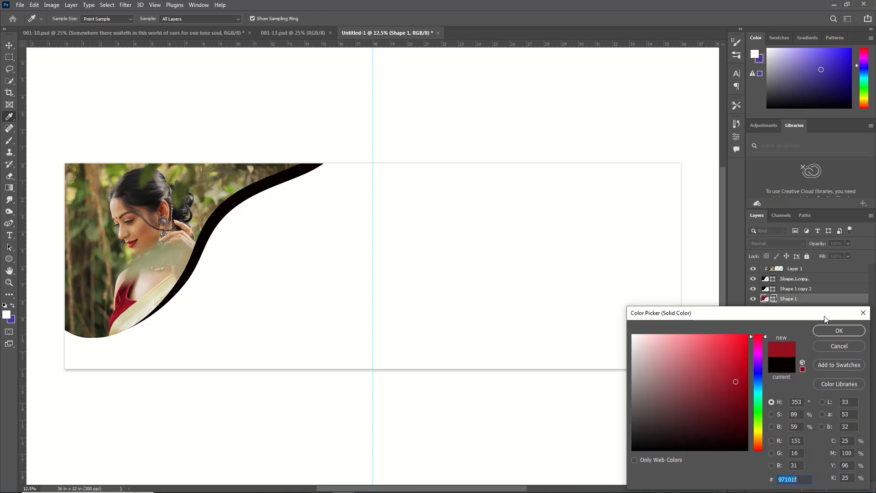
left_click(838, 332)
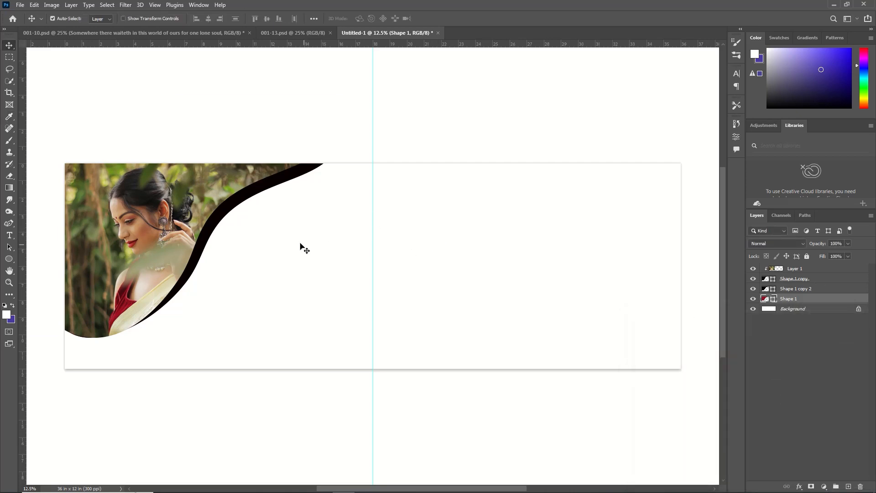
- Offset the red Shape 1 slightly down and right, and warp its bottom-left edge inward to form a tapering red border beside the black one
key("ctrl+t")
mouse_move(310, 278)
left_mouse_down()
mouse_move(319, 275)
mouse_move(316, 283)
left_mouse_up()
left_click(408, 18)
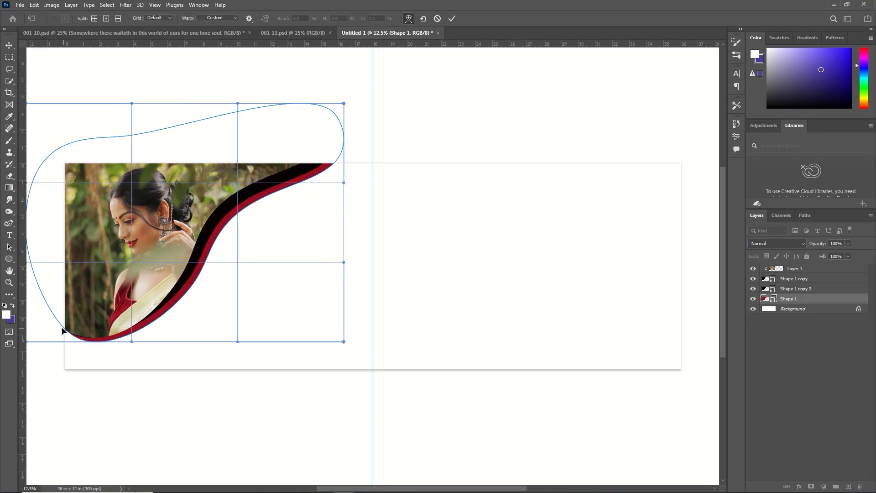
left_click_drag(62, 330, 48, 295)
left_click(451, 19)
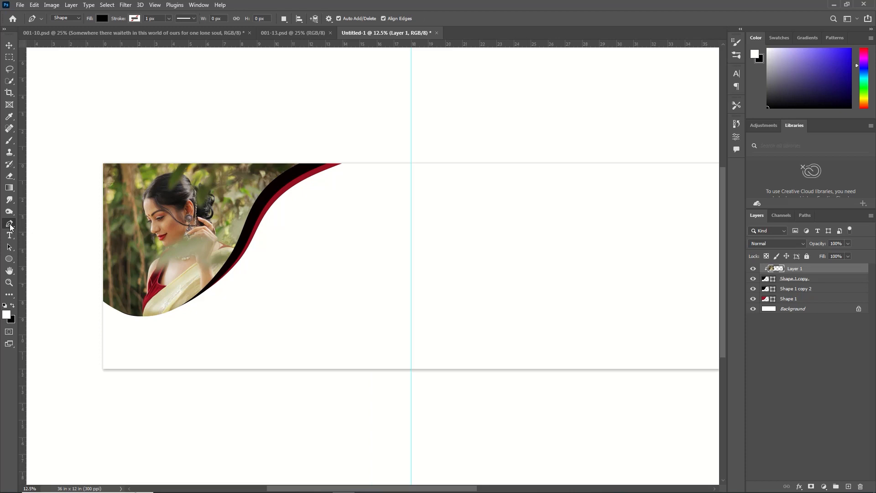
- Draw a closed wavy shape with the Curvature Pen along the left page's bottom edge, from beyond its left side to the centre guide
right_click(10, 225)
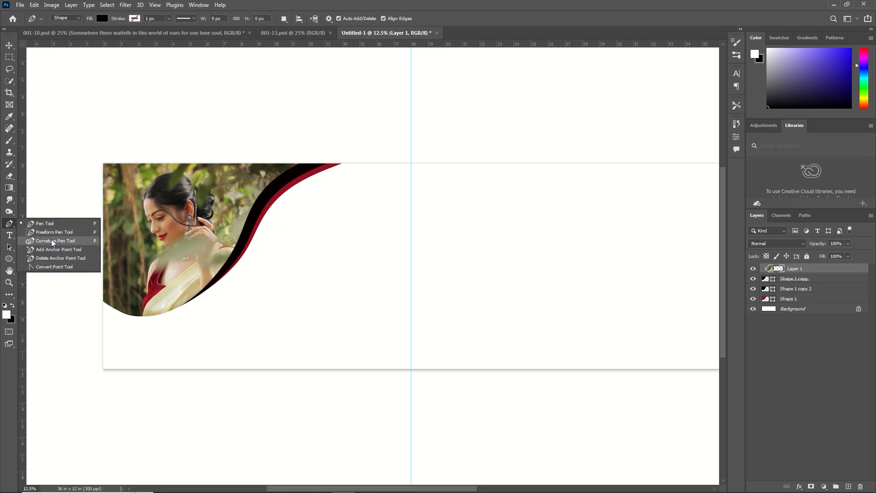
left_click(52, 240)
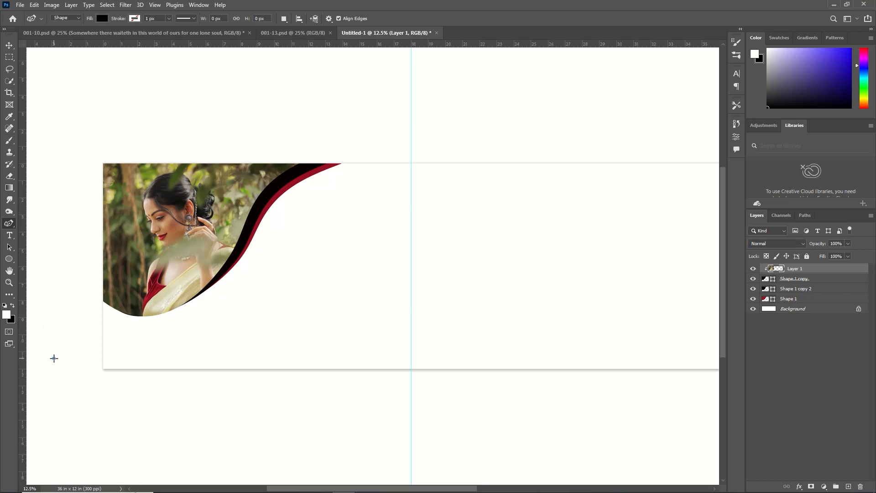
left_click(117, 326)
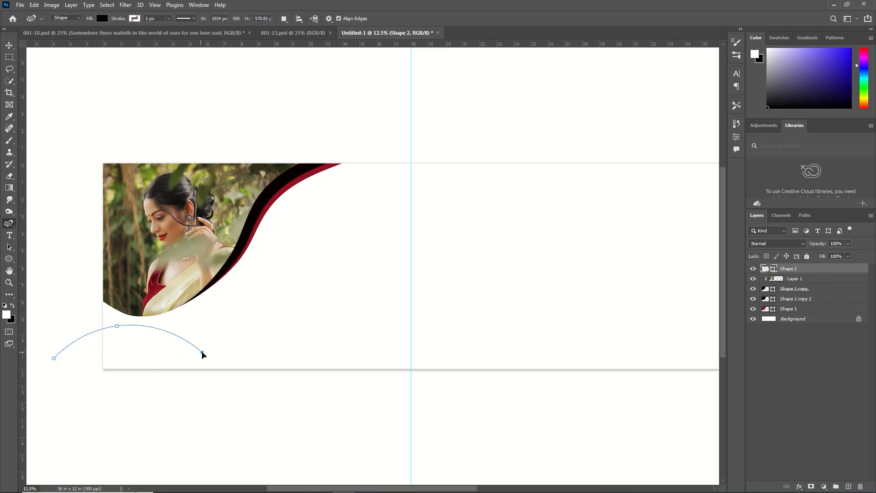
left_click(202, 352)
left_click(304, 334)
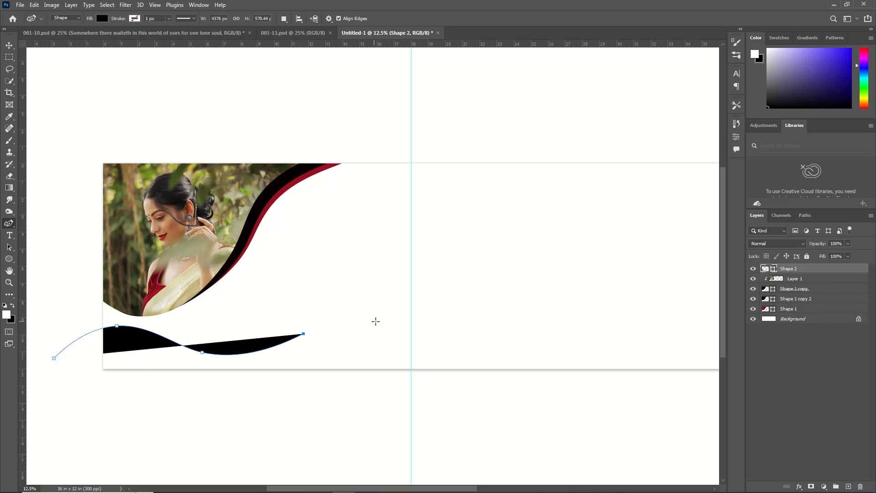
left_click(411, 368)
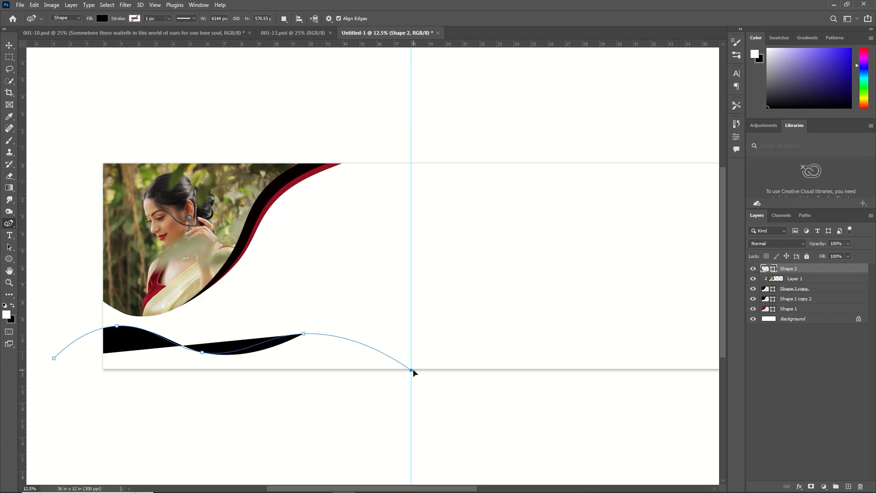
left_click(125, 408)
left_click(54, 358)
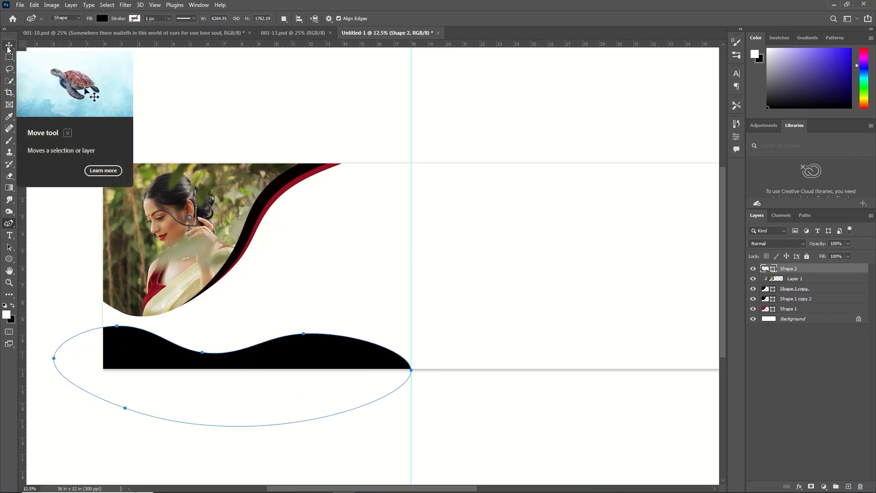
- Recolour the new wavy shape at the bottom of the page to red #ae0d19
double_click(766, 271)
left_click(739, 370)
left_click(839, 333)
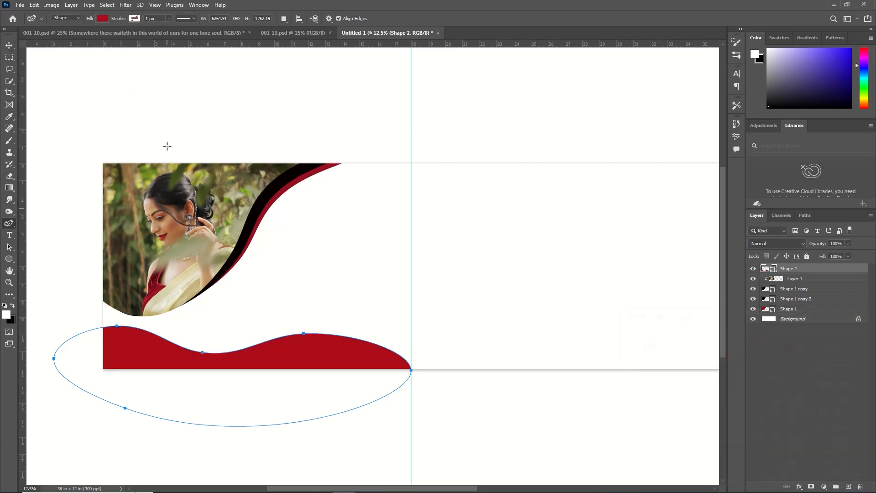
- Rotate the red wave about 3 degrees clockwise and warp its upper-right part slightly upward
key("v")
key("ctrl+t")
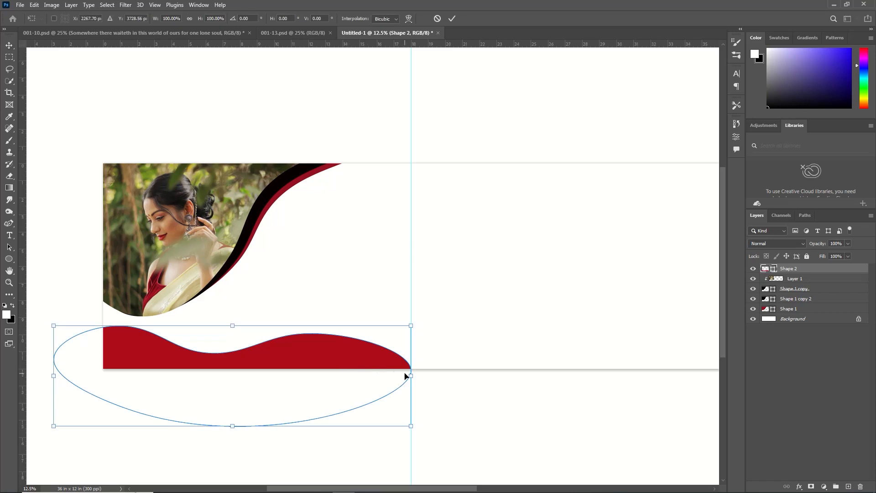
left_click_drag(411, 325, 433, 399)
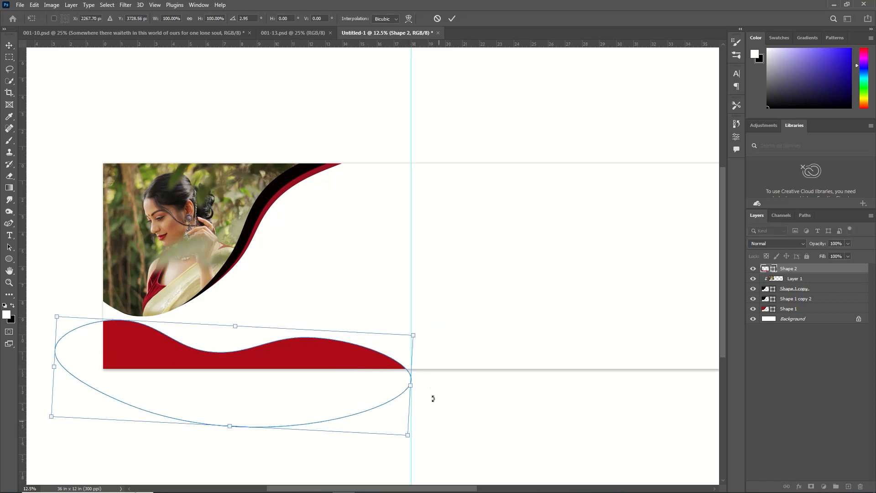
left_click(409, 18)
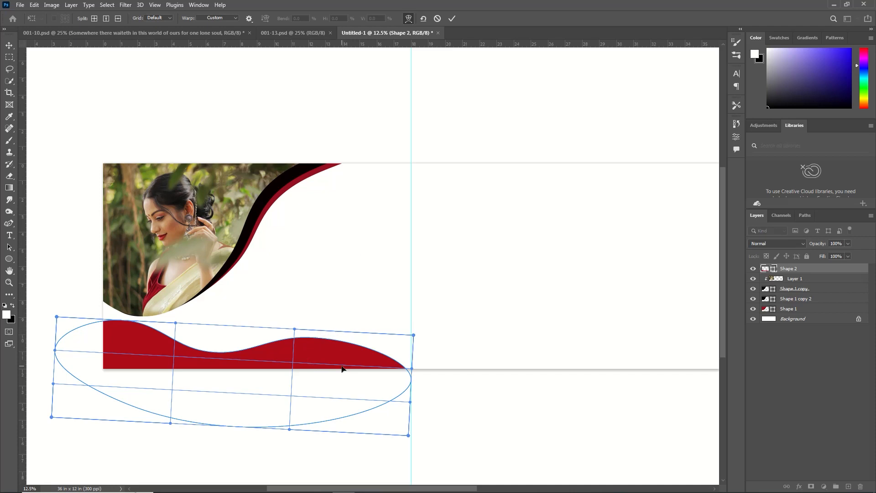
left_click_drag(343, 368, 350, 328)
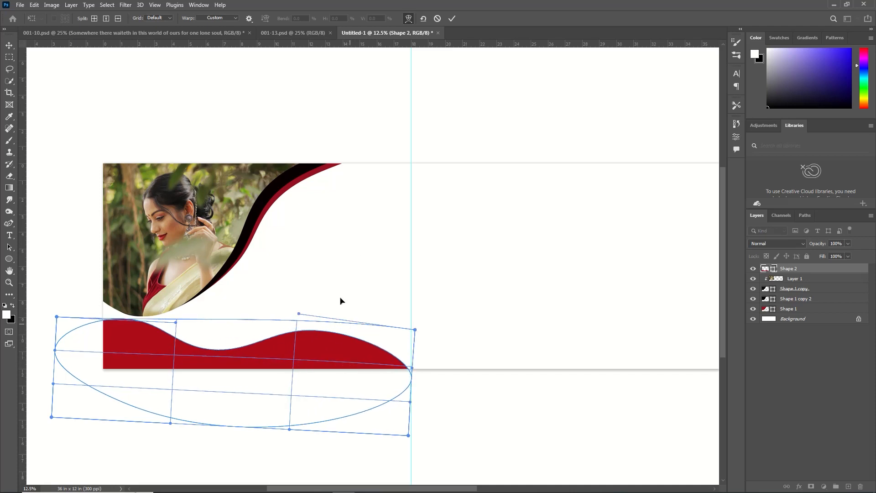
left_click(451, 19)
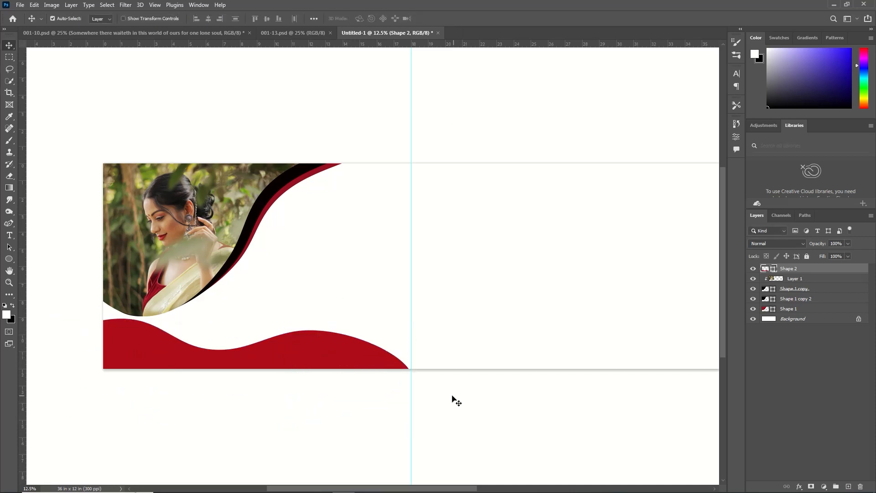
- Duplicate the Shape 2 wave layer and recolour the lower original to black #000000
key("ctrl+j")
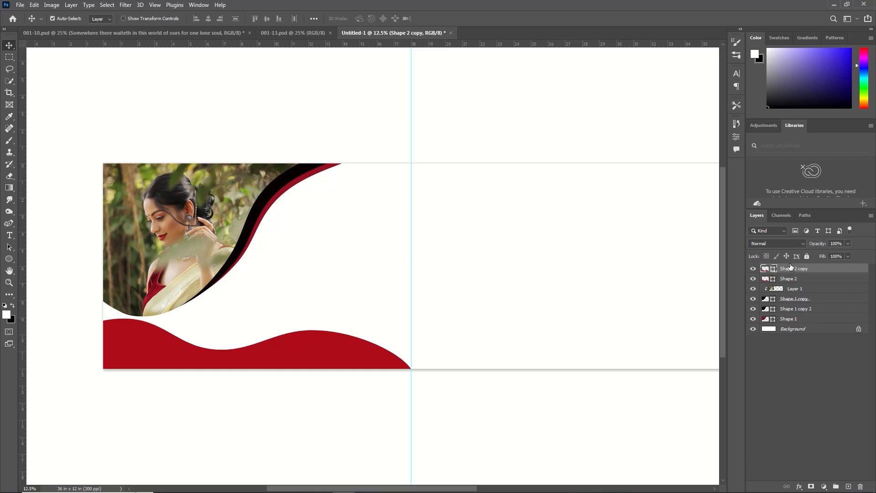
double_click(767, 279)
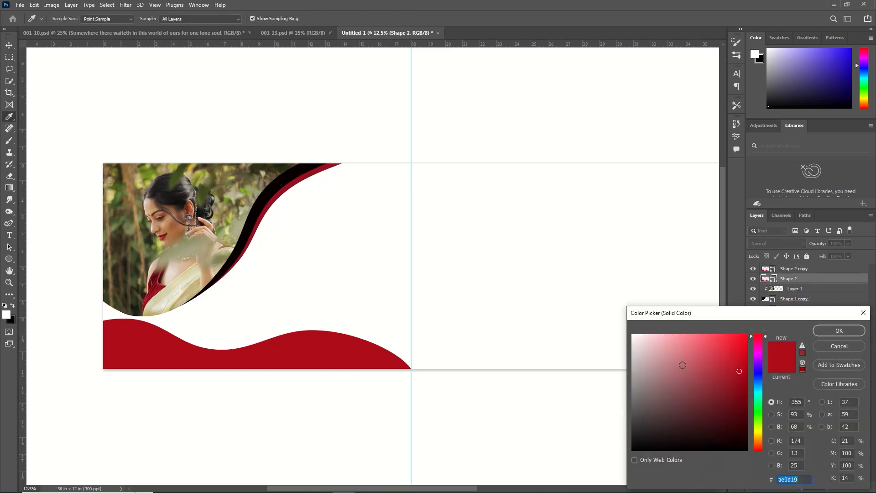
left_click(735, 418)
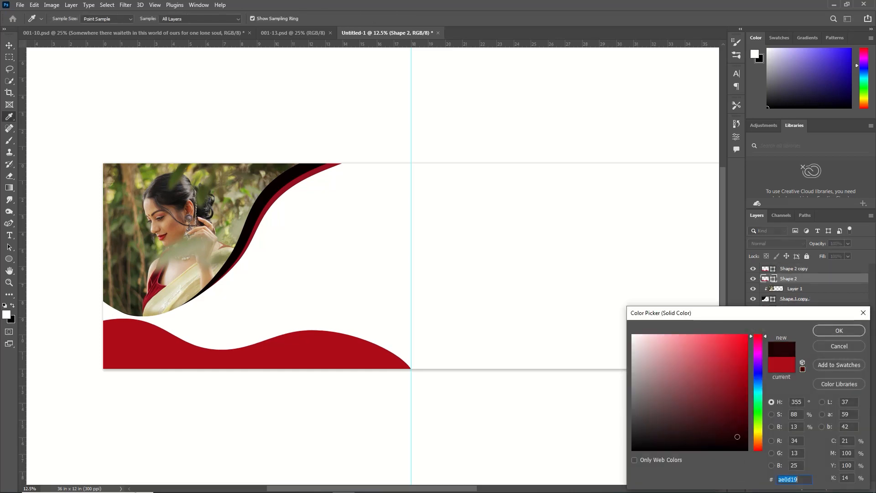
left_click(835, 330)
- Rotate the black wave counter-clockwise and offset it right and down so it shows above the red wave's right hump
key("ctrl+t")
left_click_drag(426, 310, 417, 285)
key("Right")
key("Right")
key("Right")
key("Right")
key("Right")
key("Right")
key("Right")
key("Right")
key("Right")
key("Right")
key("Right")
key("Right")
key("Down")
key("Down")
key("Down")
key("Down")
key("Down")
key("Down")
key("Down")
left_click_drag(65, 395, 71, 406)
key("Down")
key("Down")
key("Down")
key("Down")
key("Down")
key("Down")
key("Down")
key("Down")
key("Down")
key("Down")
key("Down")
key("Down")
key("Down")
key("Down")
key("Down")
- Warp the black wave's middle dip upward so it tapers into a thin border along the red wave
left_click(410, 18)
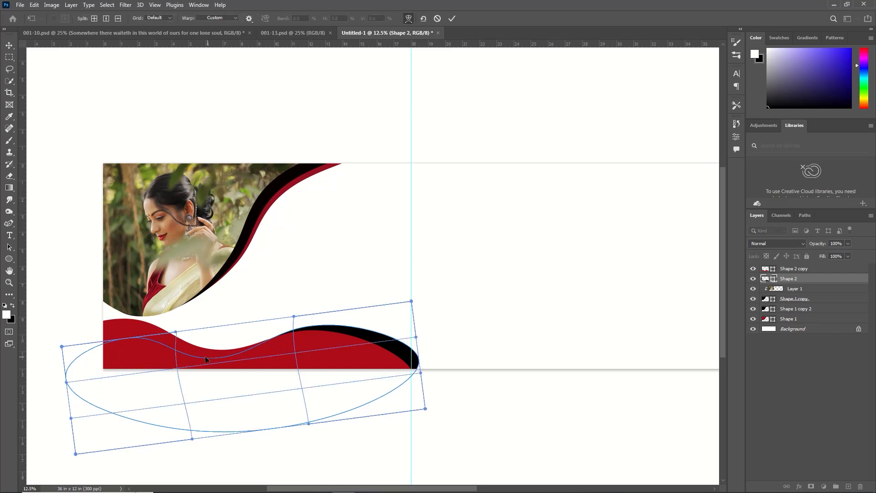
left_click_drag(205, 357, 211, 347)
left_click(452, 19)
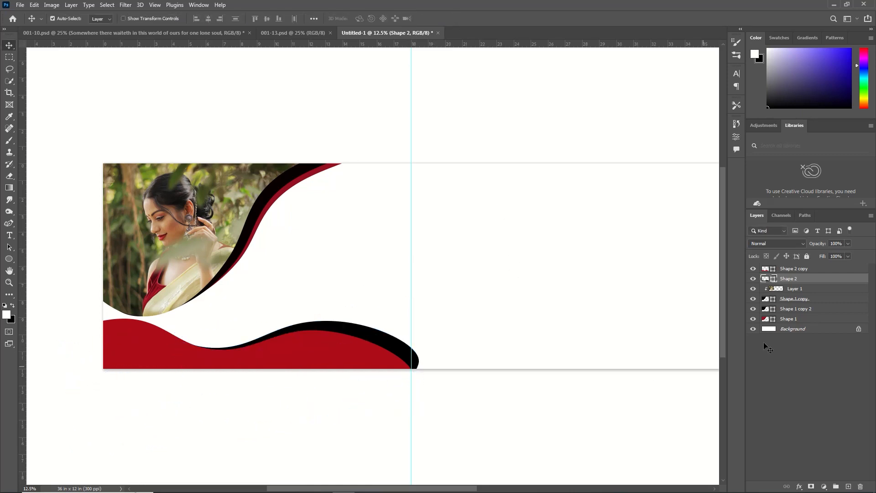
- Duplicate the black wave layer and recolour the lower original to red #ae0d19 sampled from the front wave
key("ctrl+j")
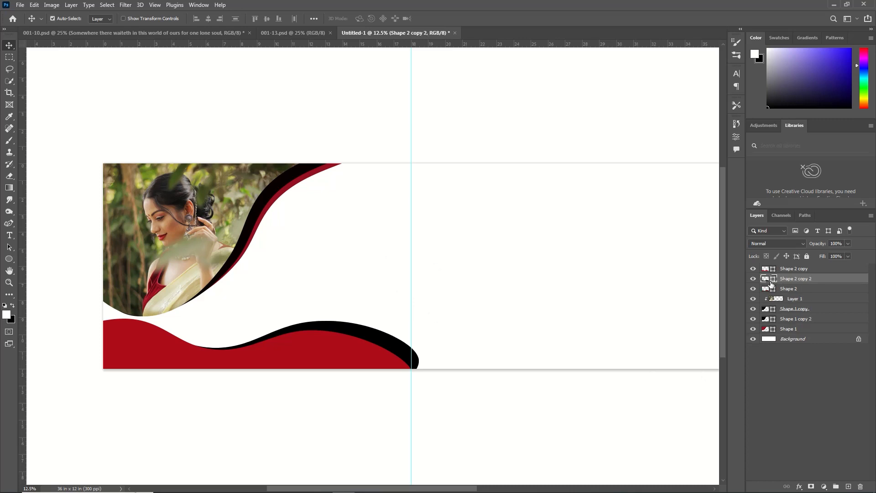
double_click(769, 290)
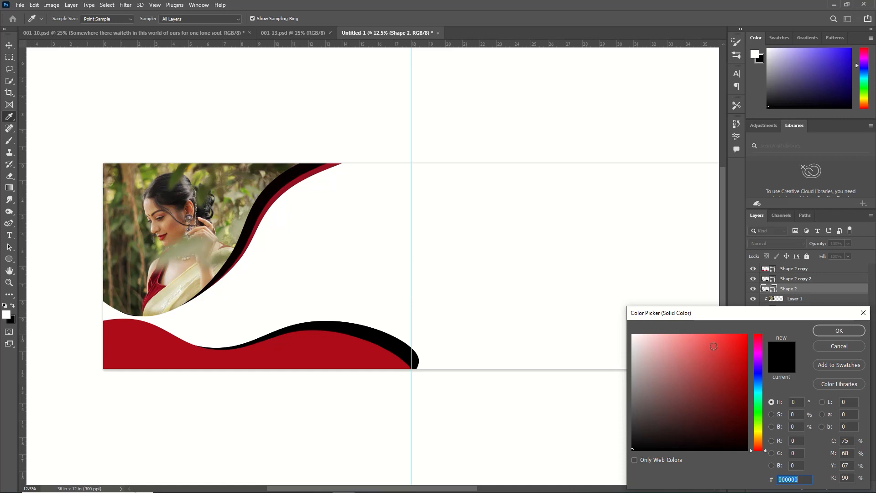
left_click(356, 360)
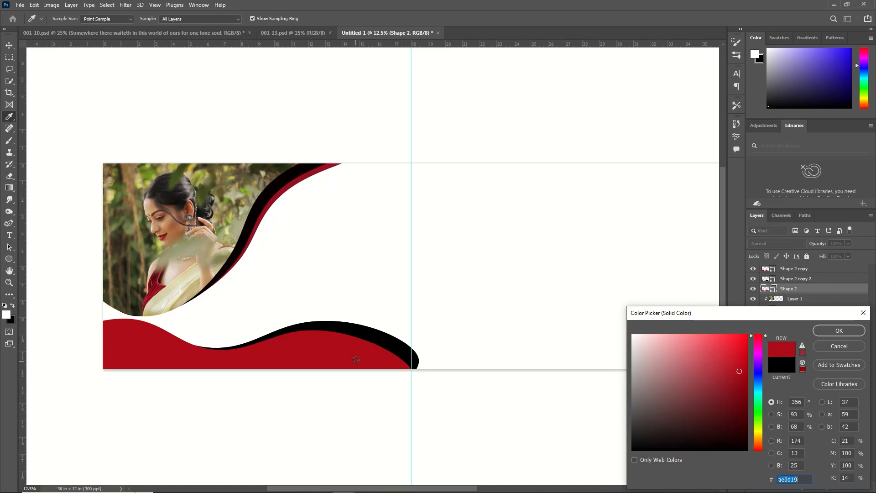
left_click(838, 332)
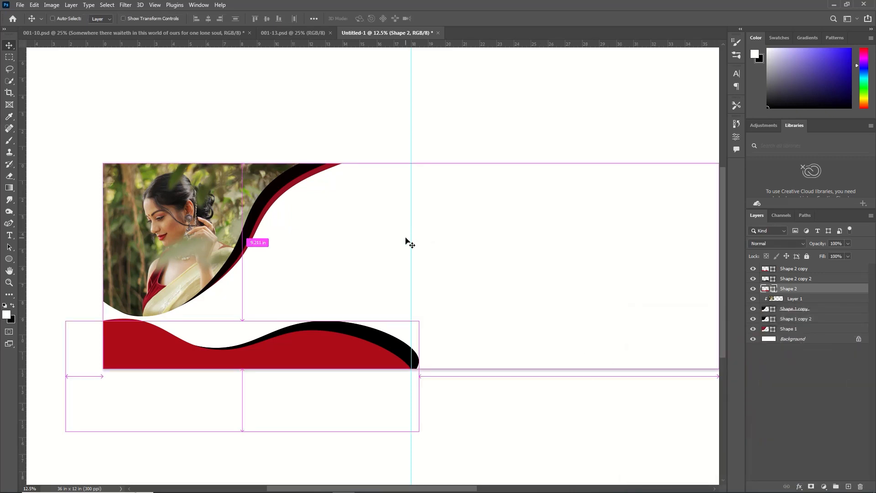
- Move the lower red Shape 2 wave up above the black wave and rotate it slightly counter-clockwise
key("ctrl+t")
key("shift+Up")
key("Up")
key("Up")
key("Up")
key("Up")
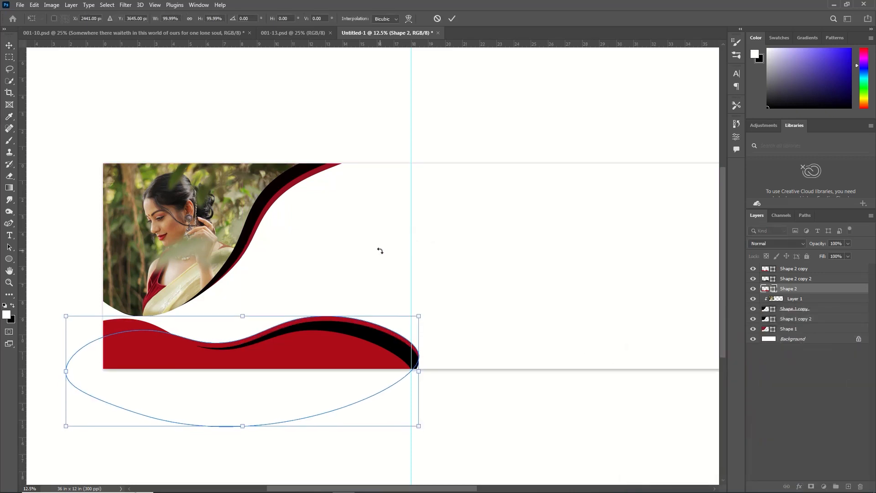
left_click_drag(427, 315, 426, 309)
- Warp the lower red wave's dip and hump so it forms a thin tapering red border above the black one
left_click(411, 19)
mouse_move(182, 354)
left_mouse_down()
mouse_move(179, 361)
mouse_move(180, 348)
left_mouse_up()
key("Down")
key("Down")
key("Down")
key("Down")
key("Down")
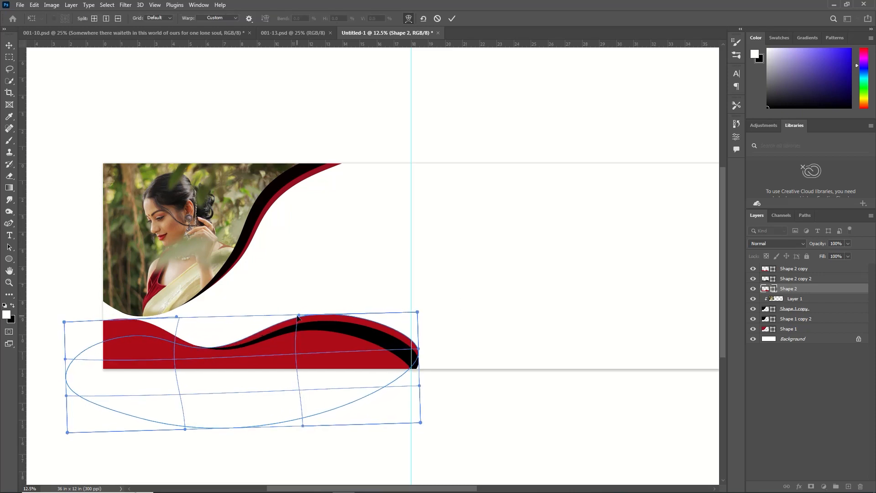
left_click_drag(298, 315, 297, 318)
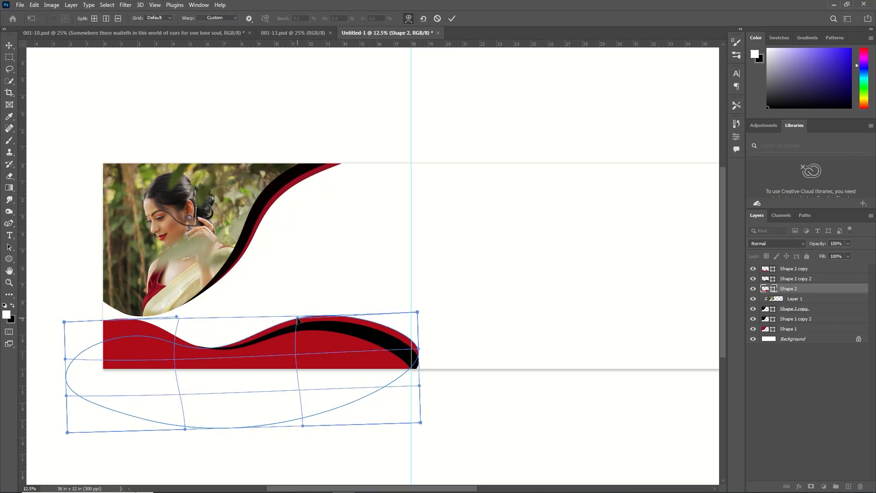
left_click(452, 20)
- Add a layer mask to the black Shape 2 copy 2 and paint out its part beyond the centre guide within a rectangular selection
left_click(795, 279, "shift")
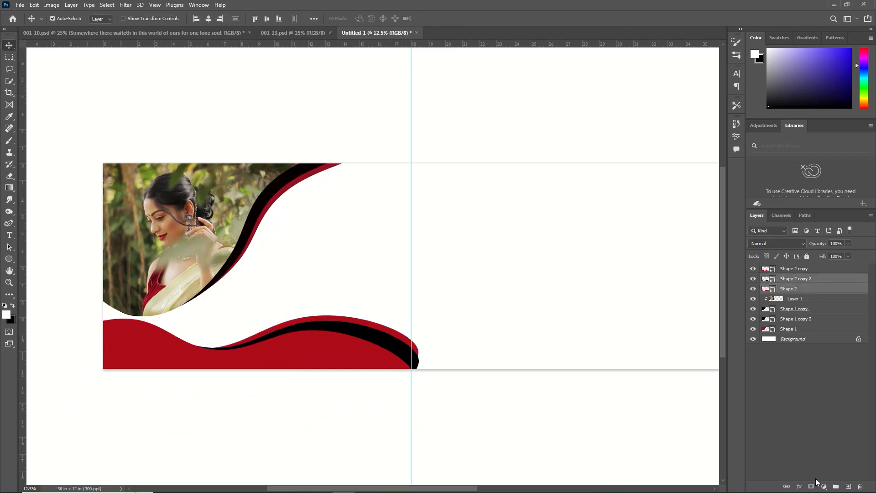
left_click(801, 289, "ctrl")
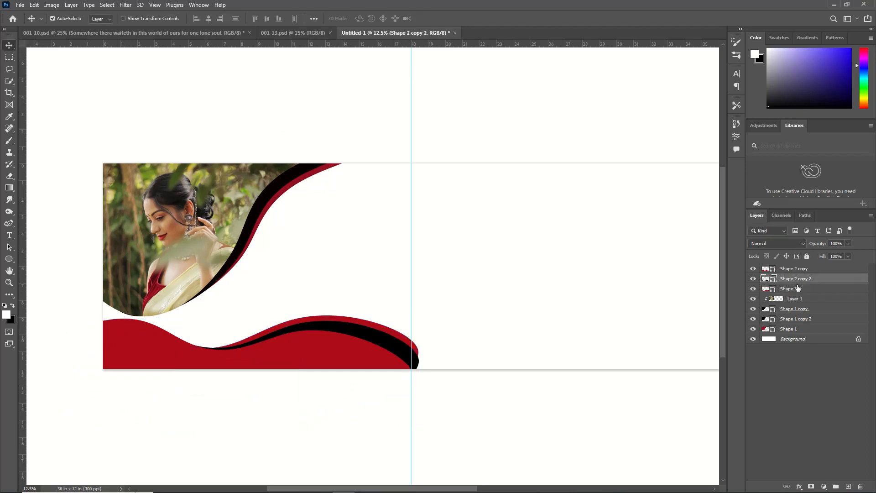
left_click(811, 487)
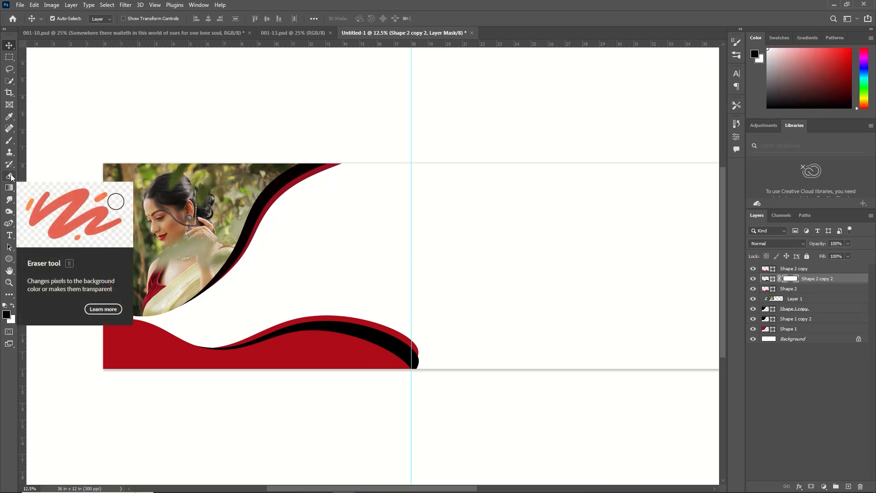
left_click(9, 58)
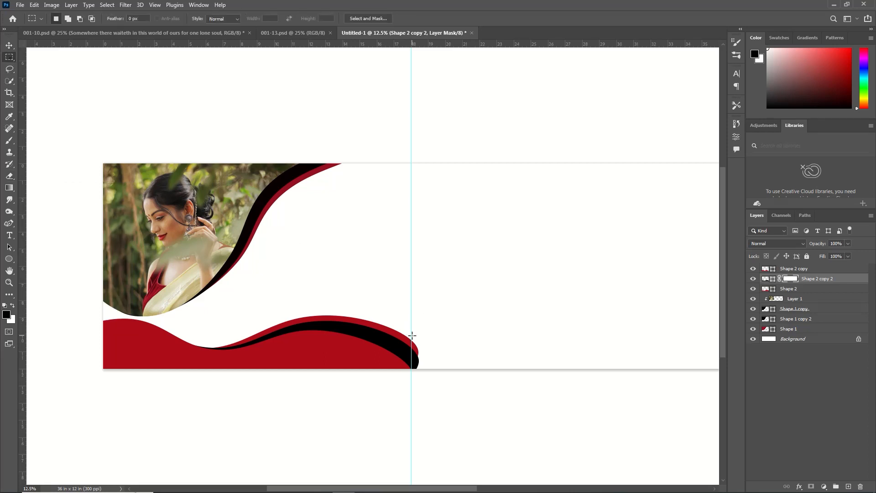
left_click_drag(412, 327, 439, 379)
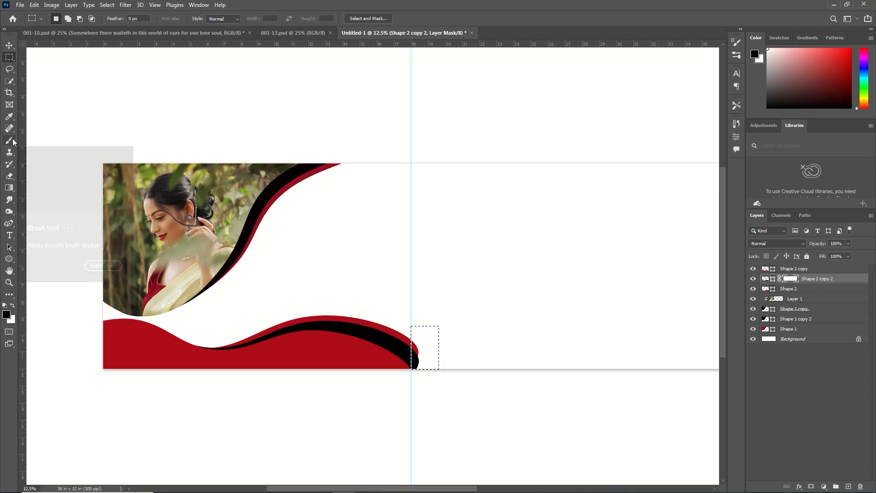
key("b")
left_click_drag(424, 352, 423, 346)
left_click_drag(423, 346, 423, 360)
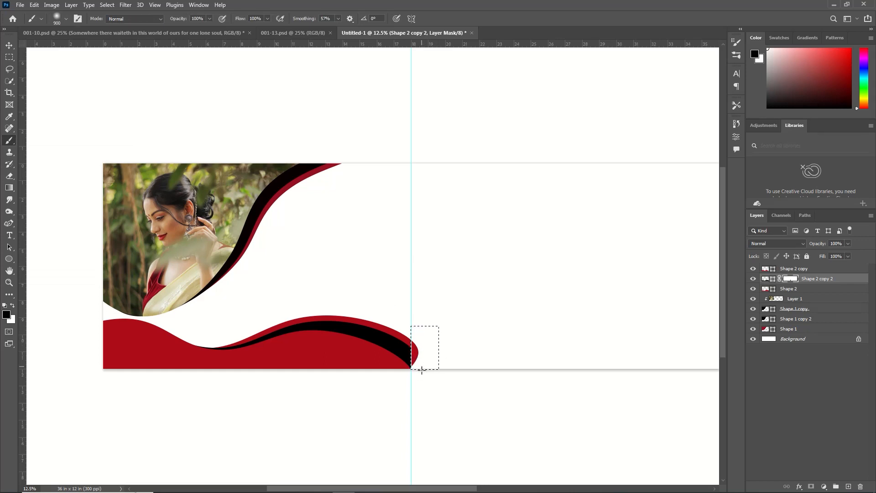
- Mask the red Shape 2 from the same selection and invert the mask to hide its part beyond the centre guide
left_click(791, 290)
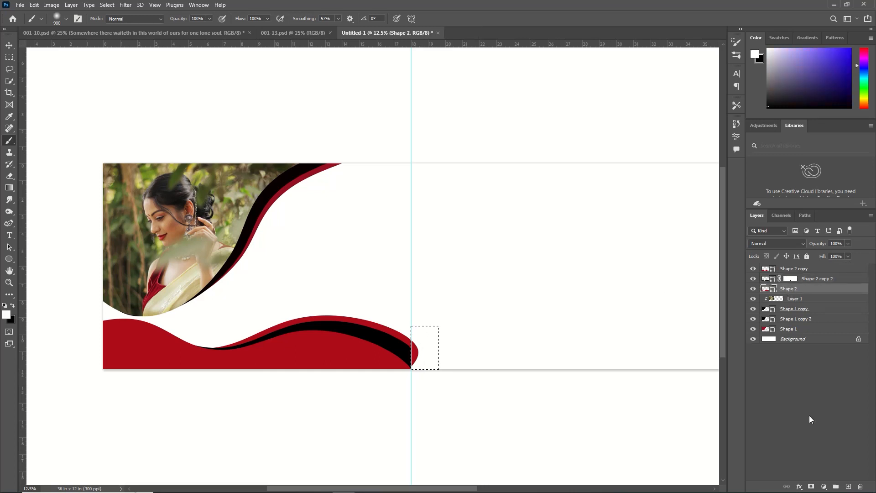
left_click(811, 486)
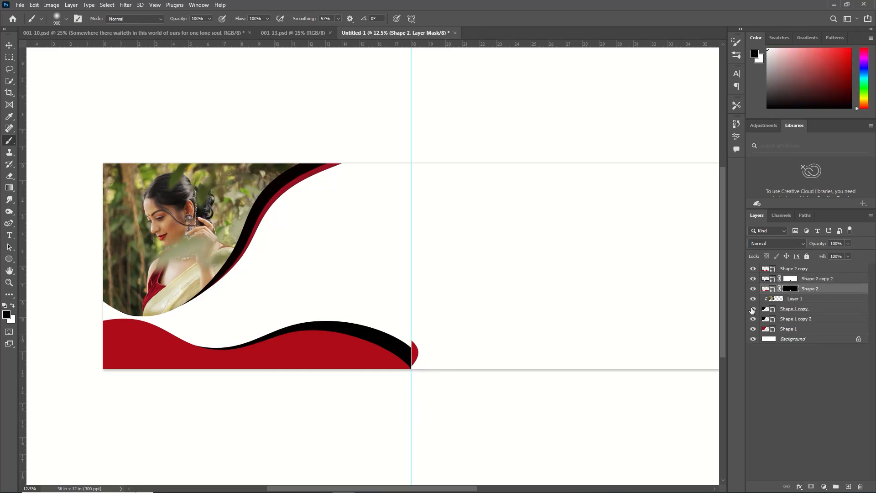
key("ctrl+i")
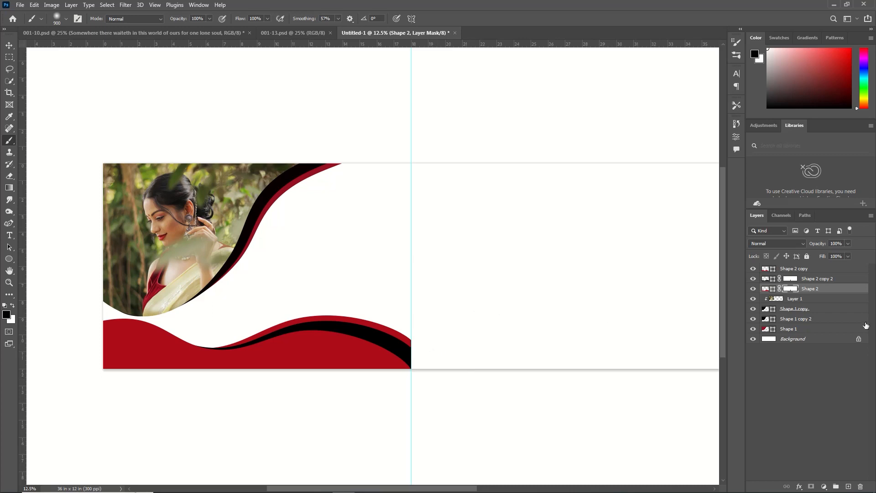
- Open pexels-khurana-filmography-6086614, cut the whole photo, close the file without saving and paste the photo into the album spread
left_click(20, 5)
left_click(28, 25)
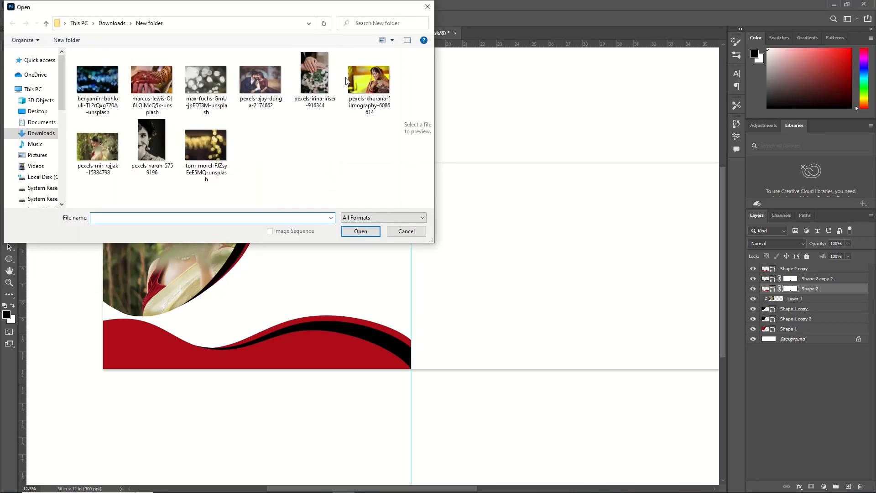
left_click(366, 108)
left_click(360, 231)
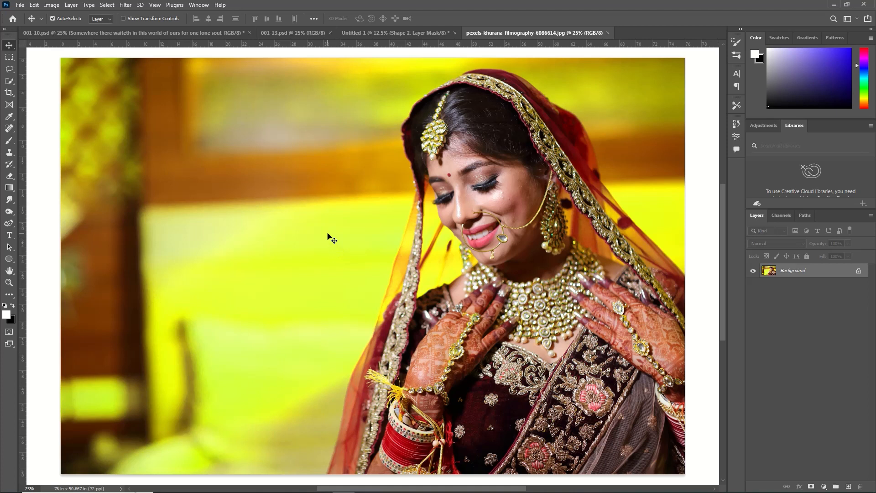
key("ctrl+BackSpace")
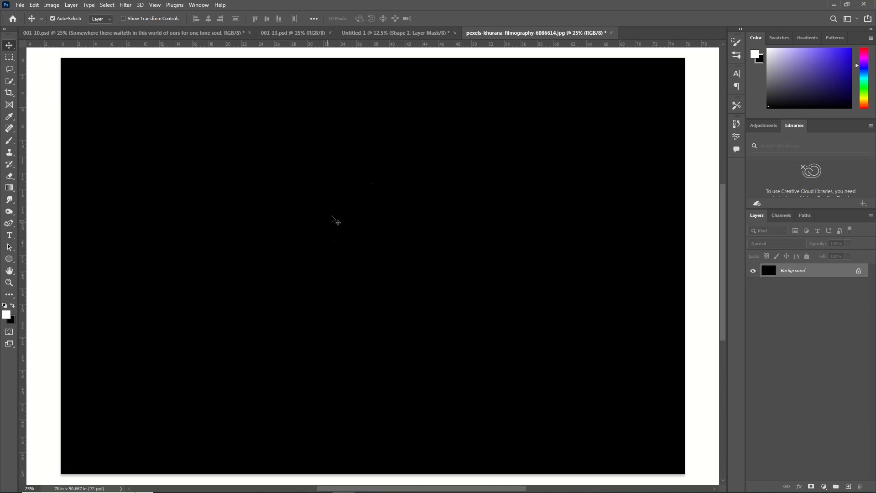
left_click(611, 33)
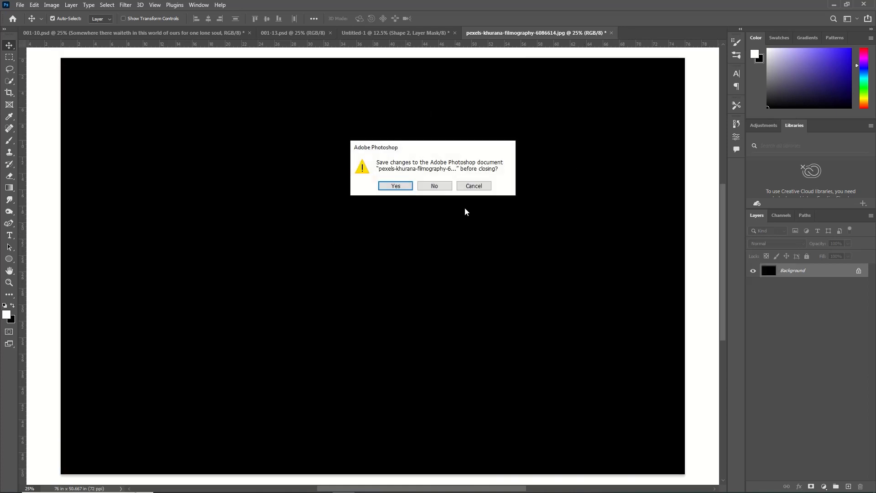
left_click(446, 189)
key("ctrl+v")
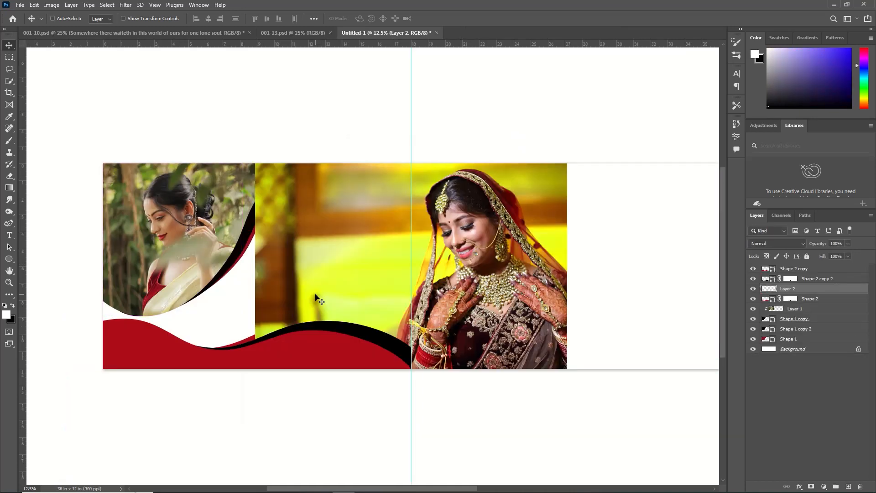
- Move the pasted bride photo to fill the left page up to the centre guide and place its layer directly below Shape 1
key("ctrl+t")
left_click_drag(420, 310, 247, 293)
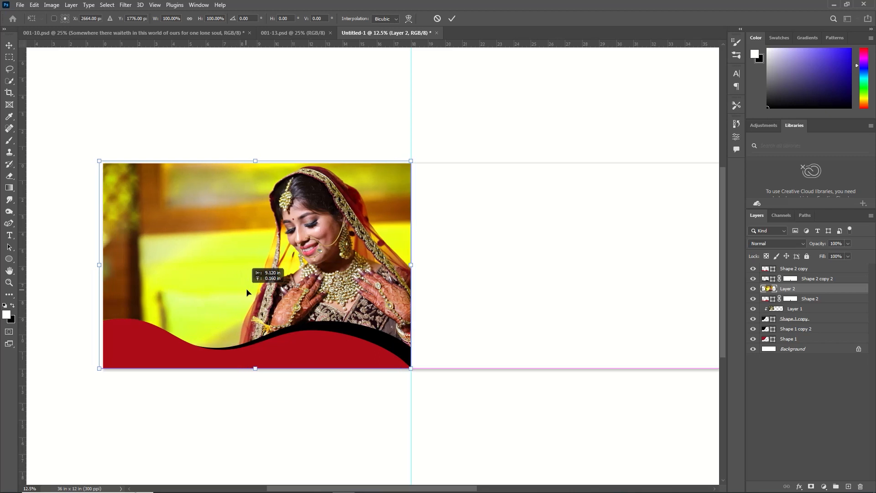
left_click_drag(247, 293, 247, 293)
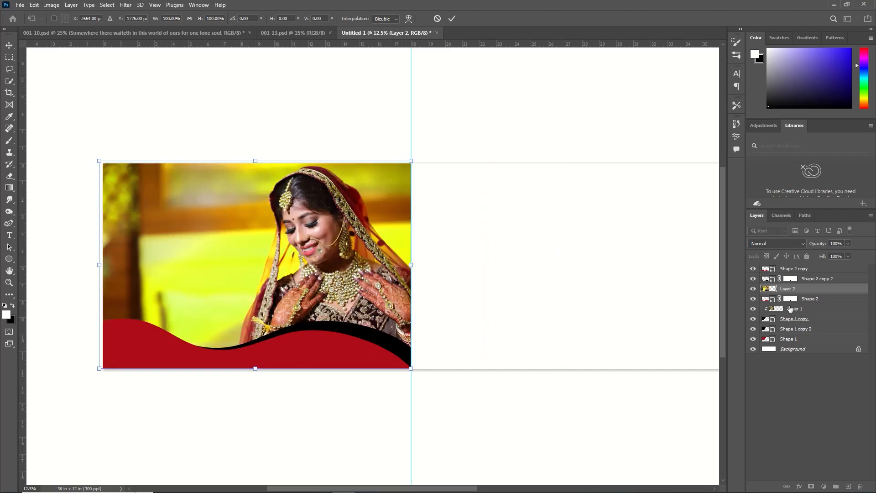
key("Return")
left_click_drag(800, 289, 803, 341)
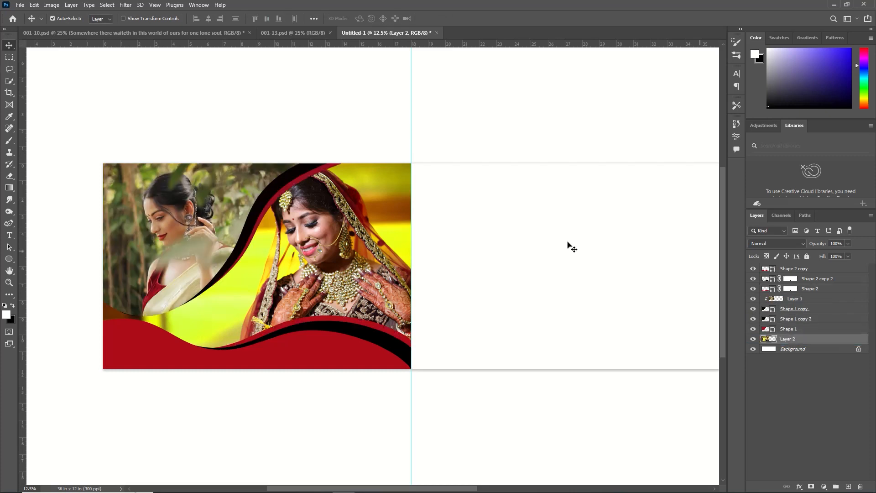
- Add a light cyan Solid Color fill layer directly above the Layer 1 photo using the copied color code
left_click(206, 205)
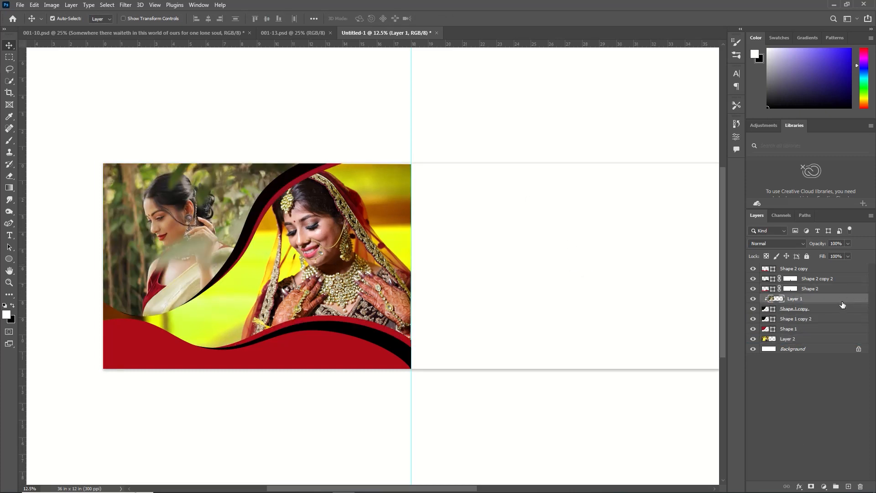
left_click(824, 487)
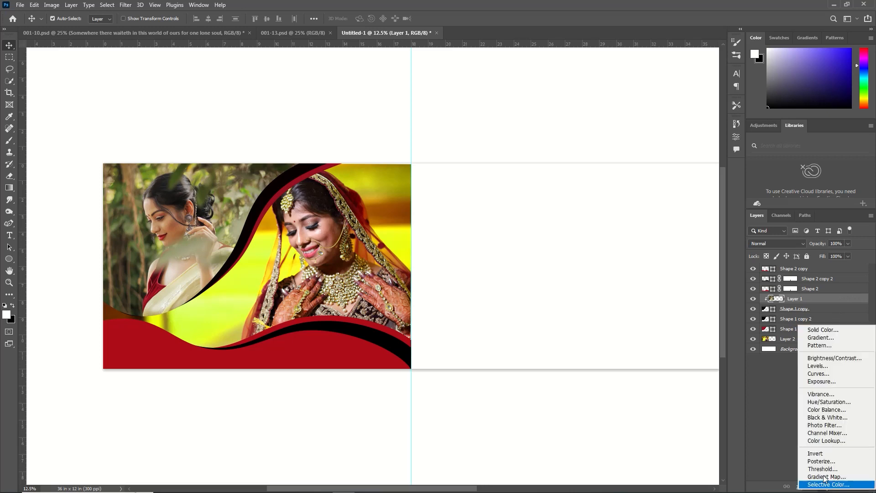
left_click(831, 329)
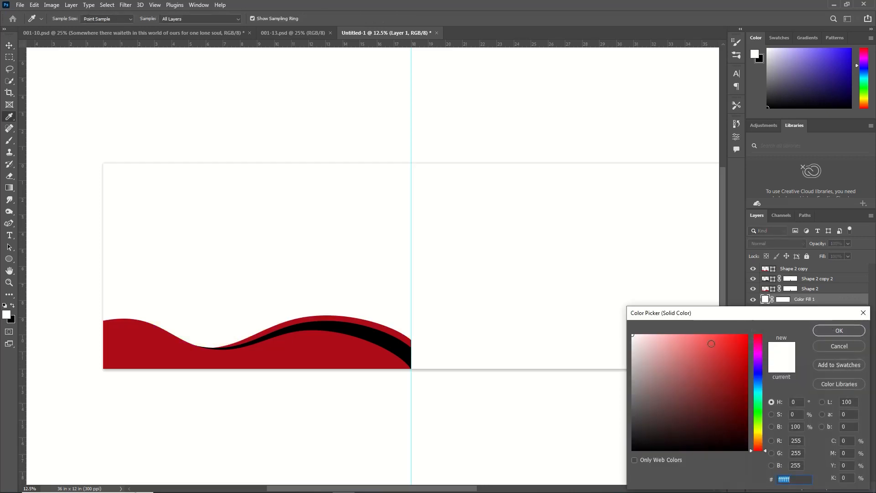
key("ctrl+v")
left_click(826, 332)
- Clip the cyan fill to the curved photo shape and set its blend mode to Linear Burn
right_click(816, 307)
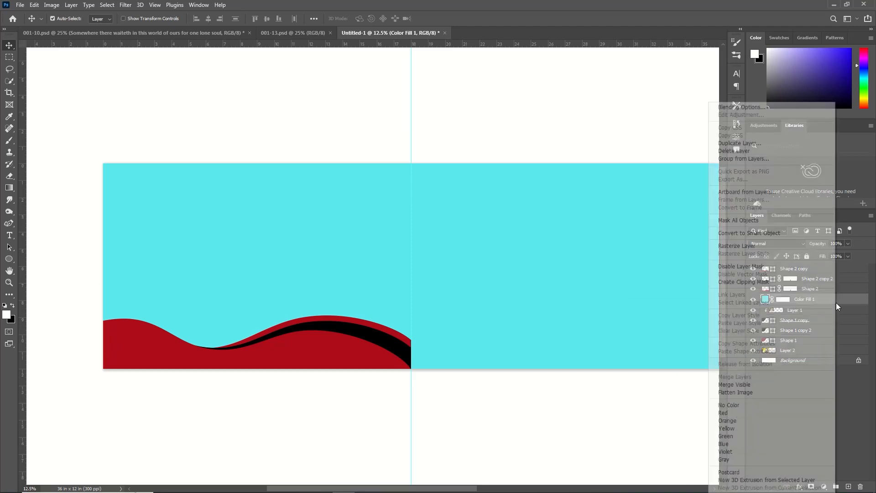
left_click(778, 273)
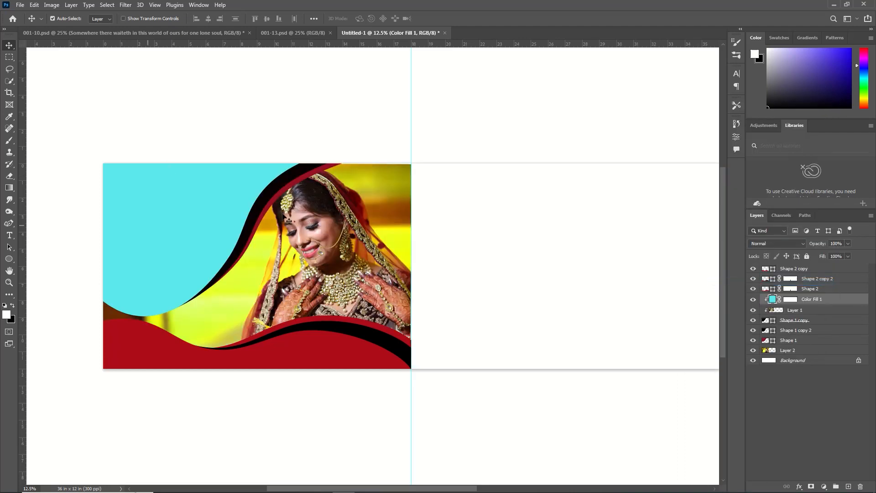
left_click(797, 243)
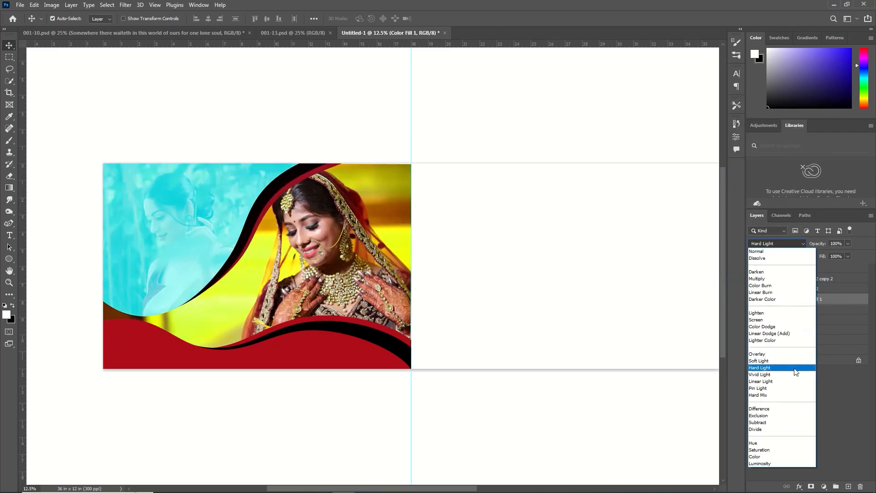
left_click(769, 293)
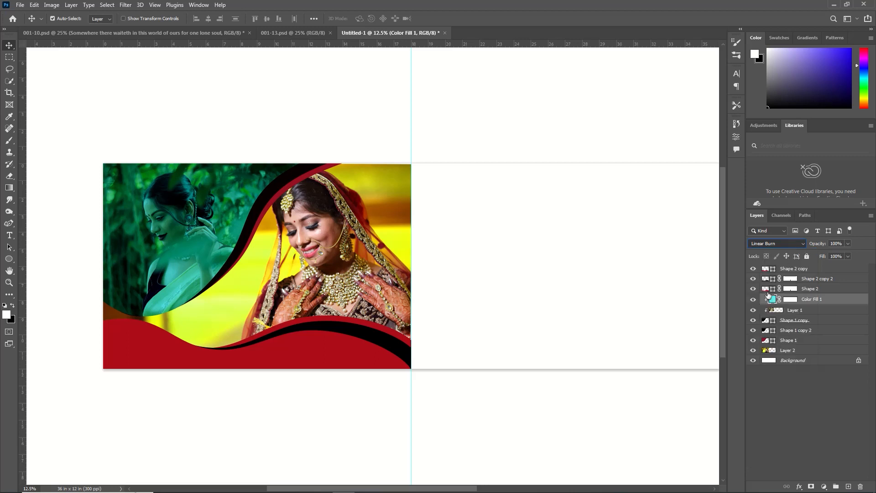
- Open pexels-varun-5759196.jpg, cut the whole portrait and close the file without saving
left_click(20, 5)
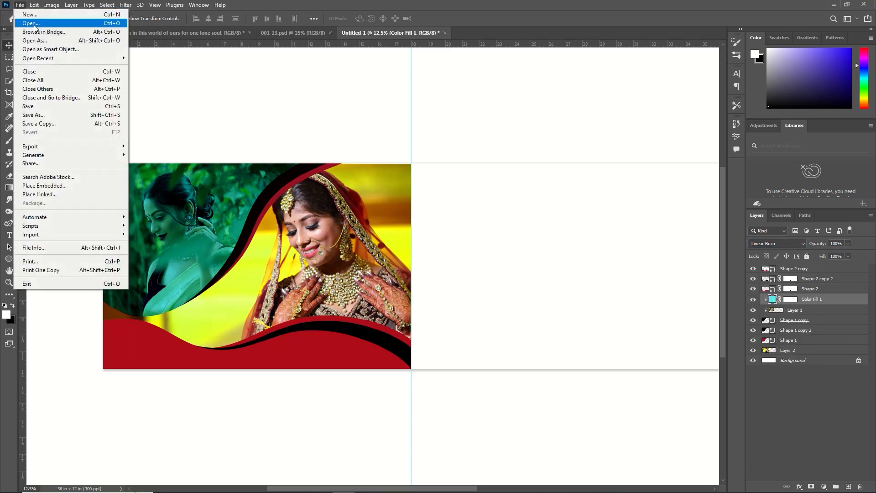
left_click(36, 26)
left_click(152, 141)
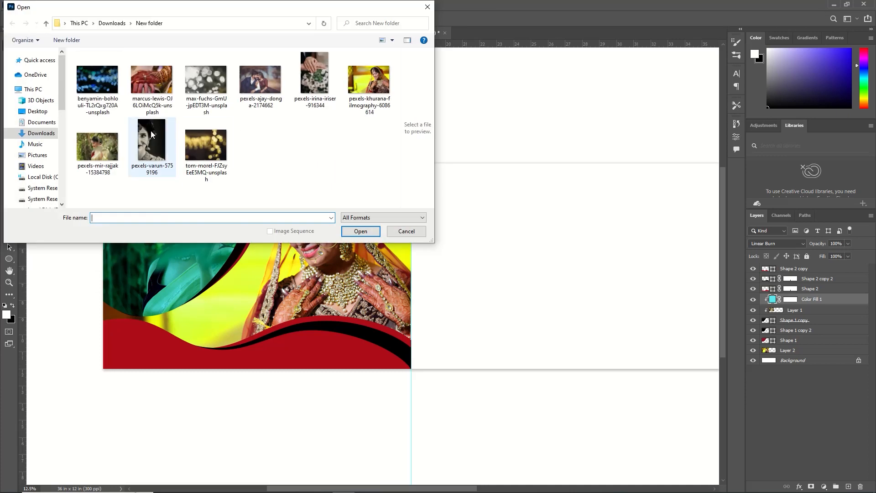
left_click(361, 232)
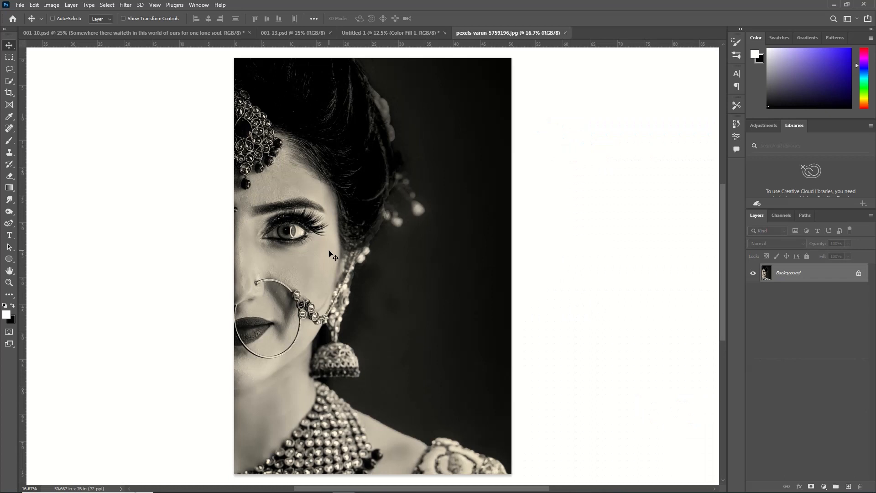
key("ctrl+BackSpace")
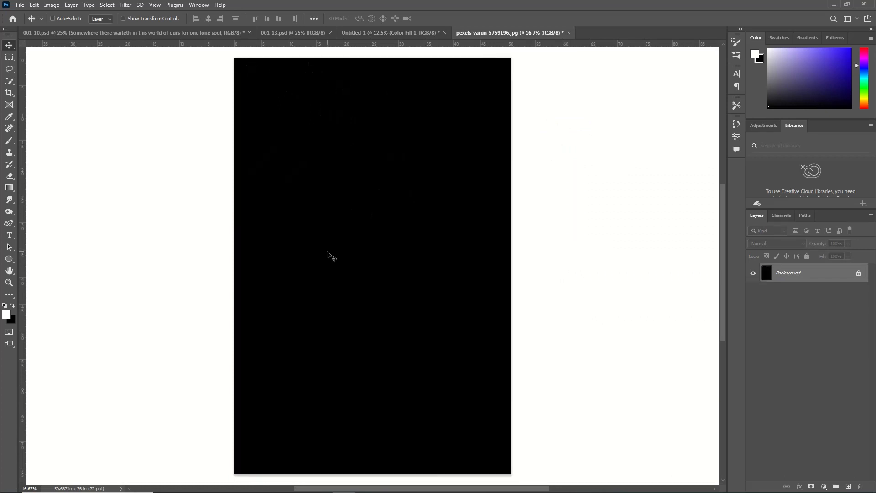
left_click(570, 33)
left_click(430, 186)
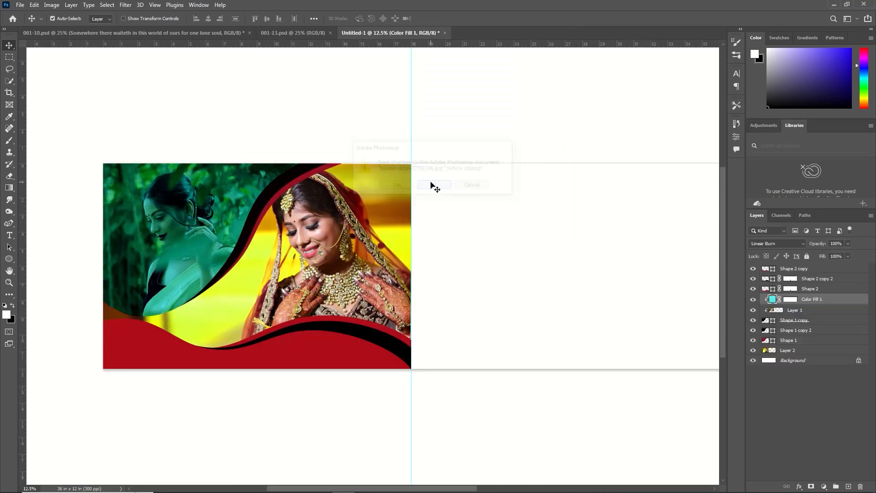
- Draw a black rectangle about 8.5 x 12.4 in above Layer 2, starting at the centre guide and covering the right page's full height
left_click(379, 322)
left_click(9, 259)
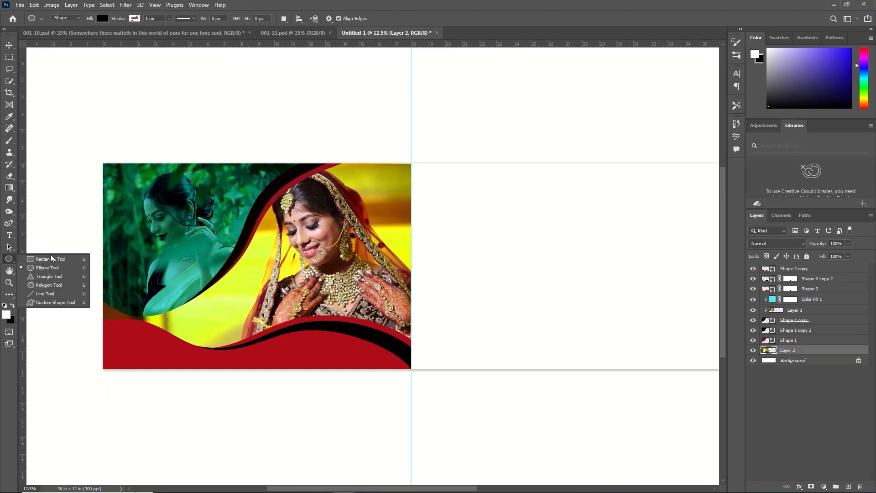
left_click(47, 259)
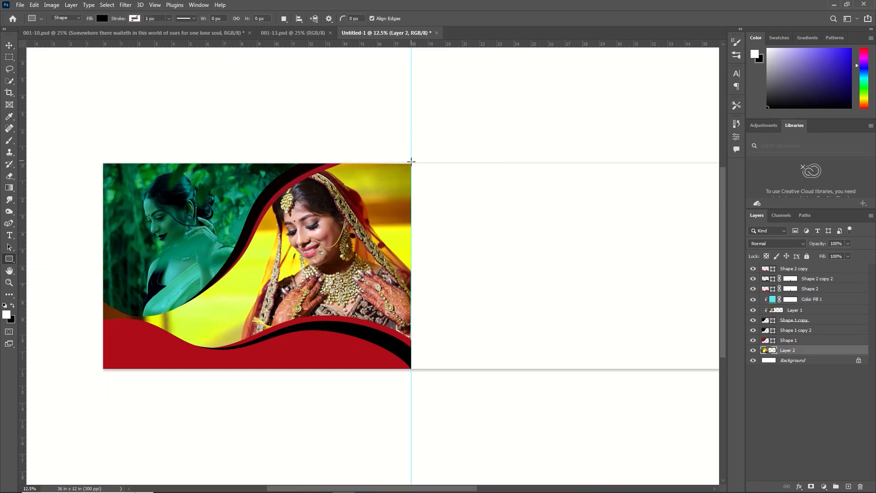
left_click_drag(411, 161, 557, 374)
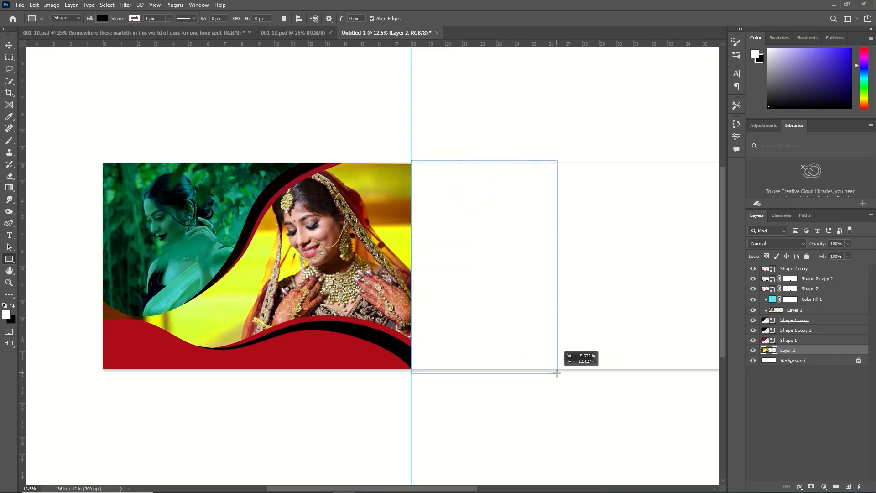
left_click_drag(556, 373, 557, 374)
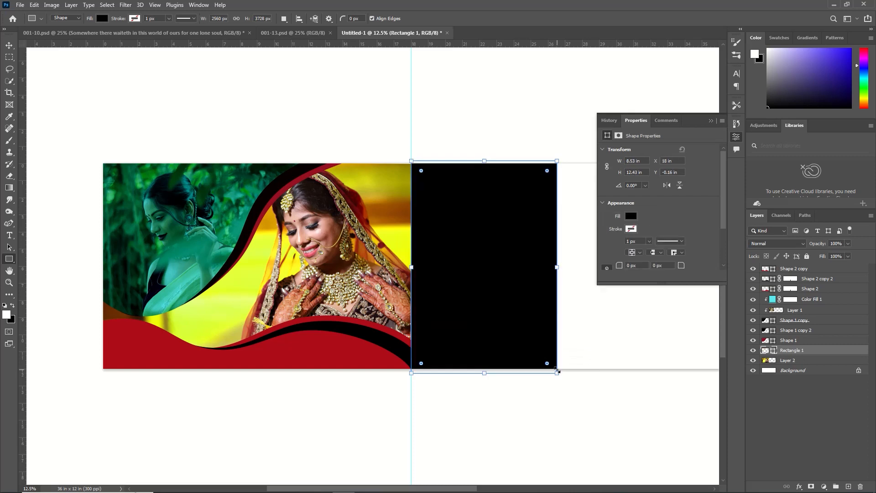
key("v")
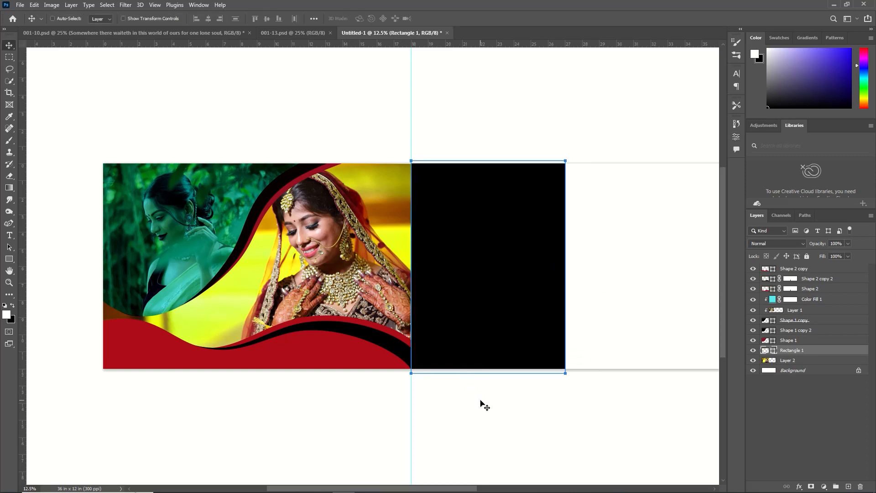
- Paste the black-and-white portrait above the rectangle, scale it to about 69% and align its inner edge with the centre guide
key("ctrl+v")
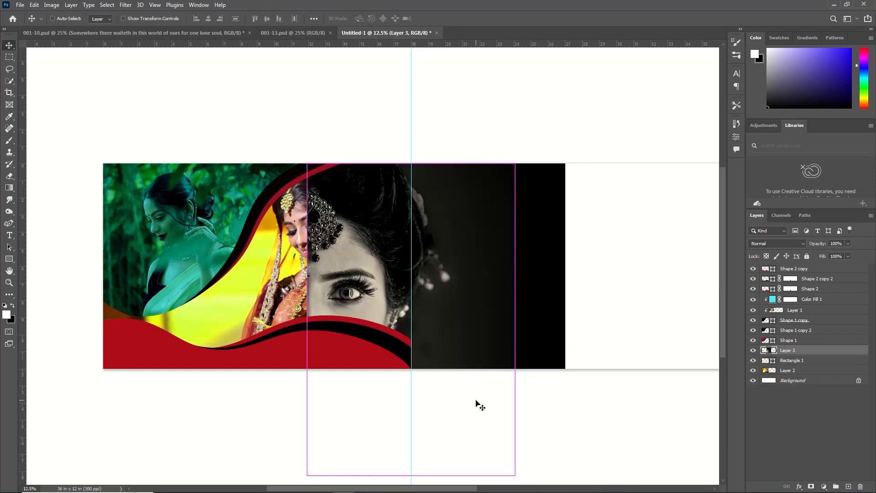
key("ctrl+t")
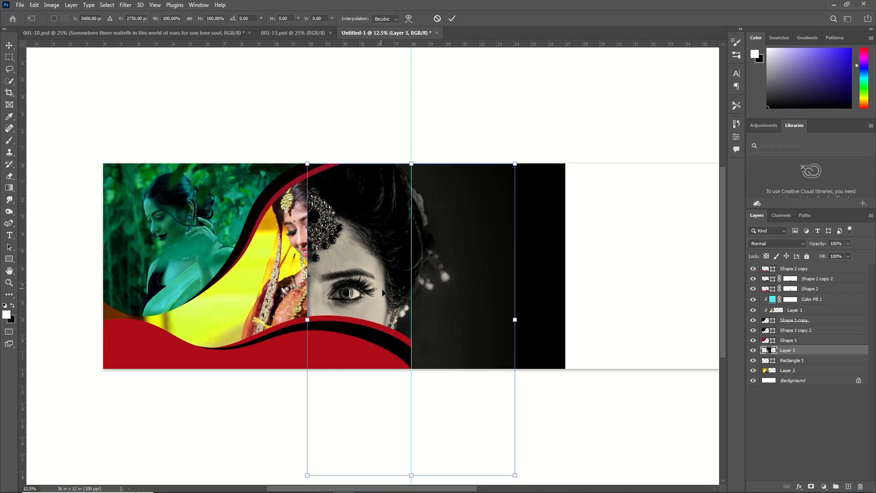
left_click_drag(384, 296, 487, 285)
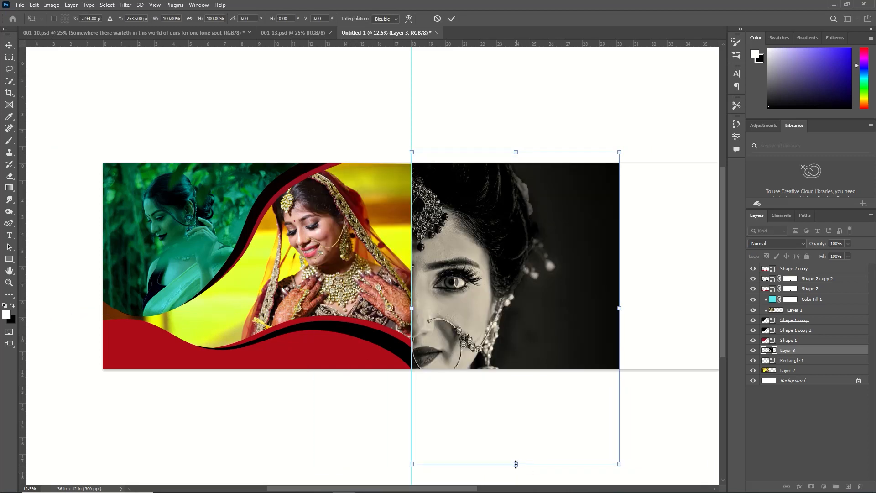
left_click_drag(516, 464, 484, 363)
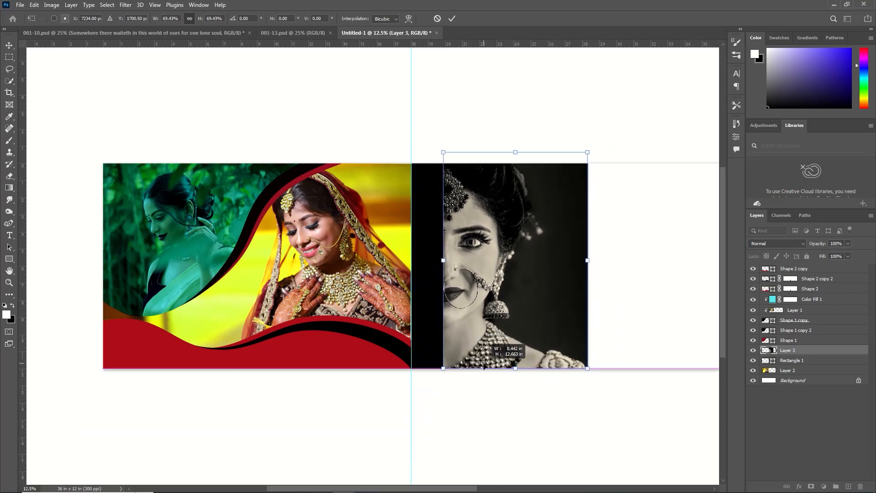
left_click_drag(517, 299, 486, 299)
left_click(452, 18)
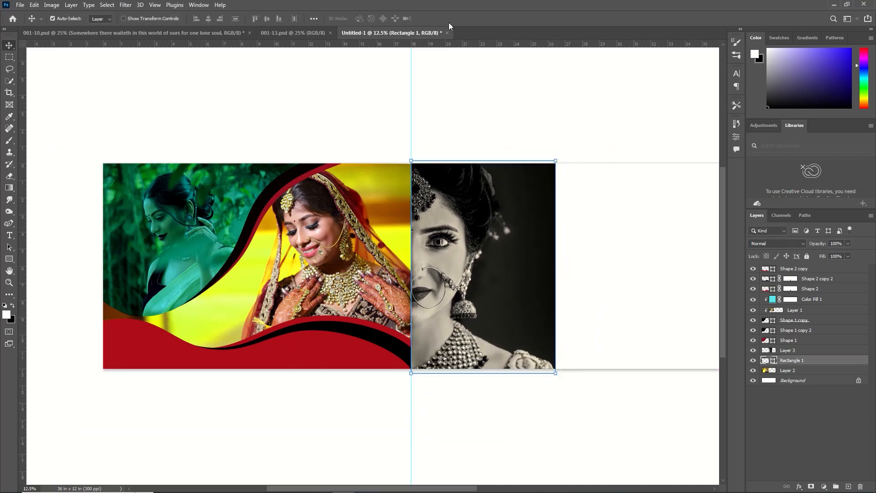
- Clip the Layer 3 portrait to Rectangle 1 with a clipping mask
left_click(795, 351)
right_click(797, 351)
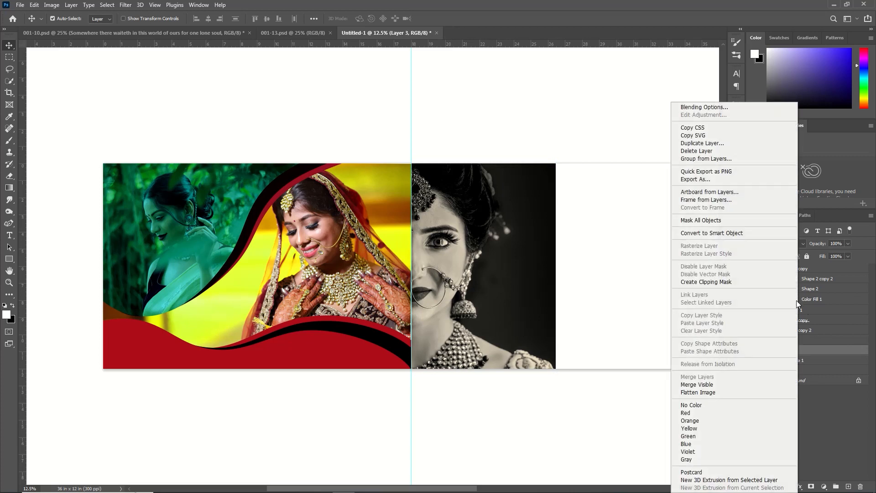
left_click(728, 281)
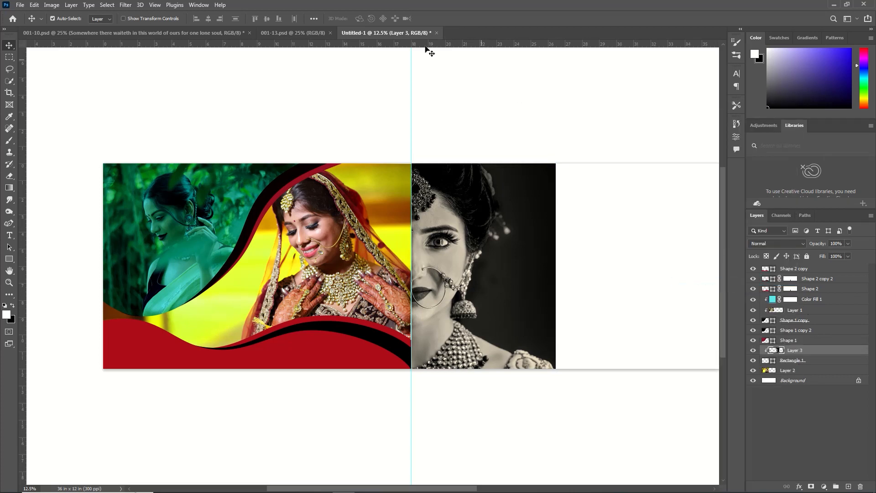
- Draw a black triangle about 5.3 x 7.3 in above Layer 3, near the right page's blank outer edge
left_click_drag(333, 489, 403, 488)
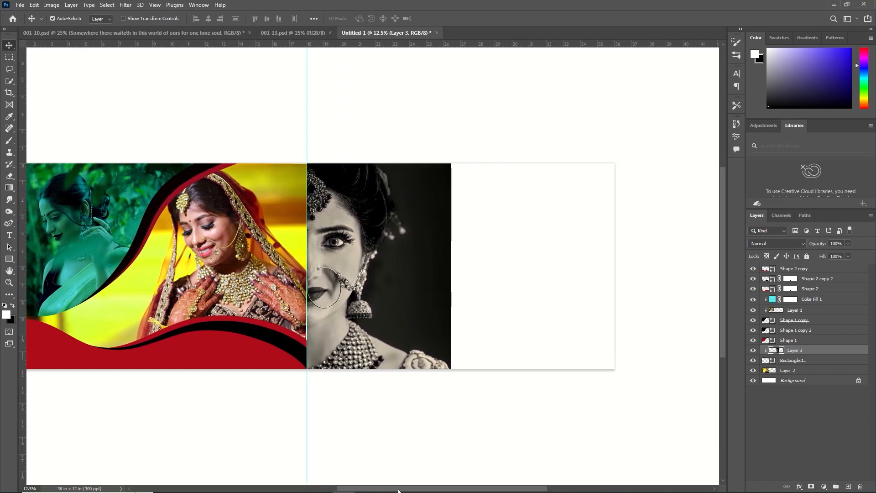
left_click(9, 261)
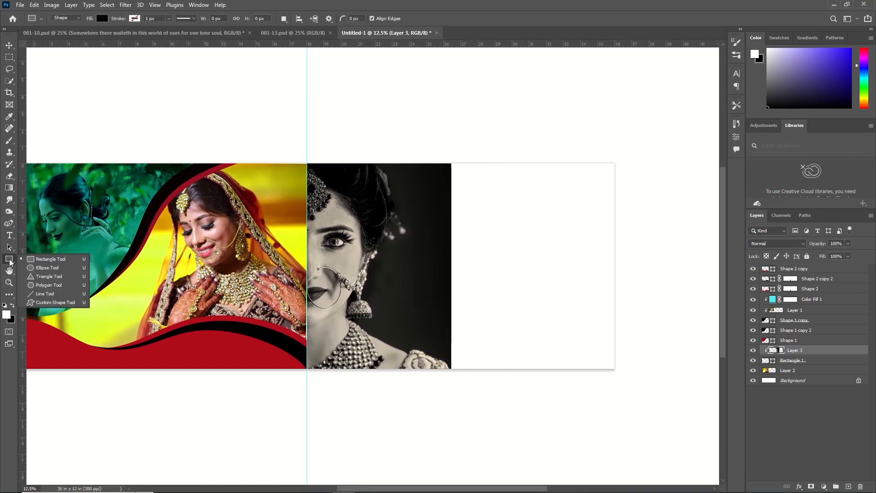
left_click(44, 276)
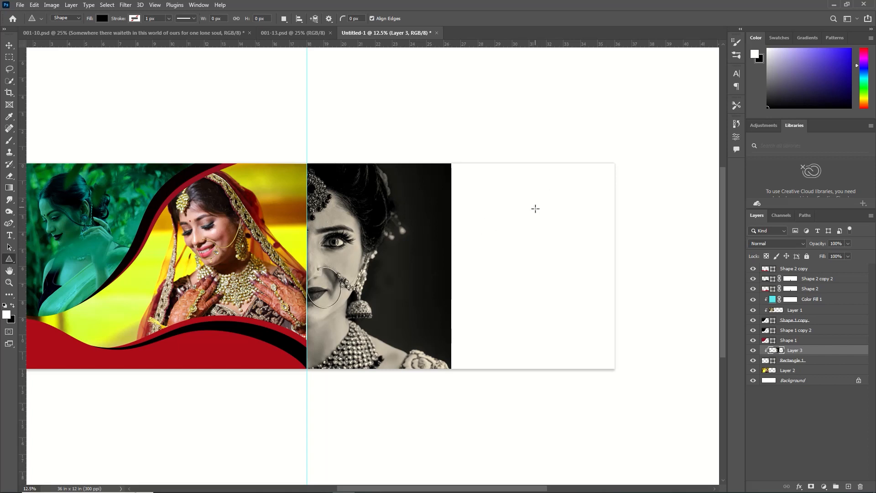
left_click_drag(528, 201, 619, 325)
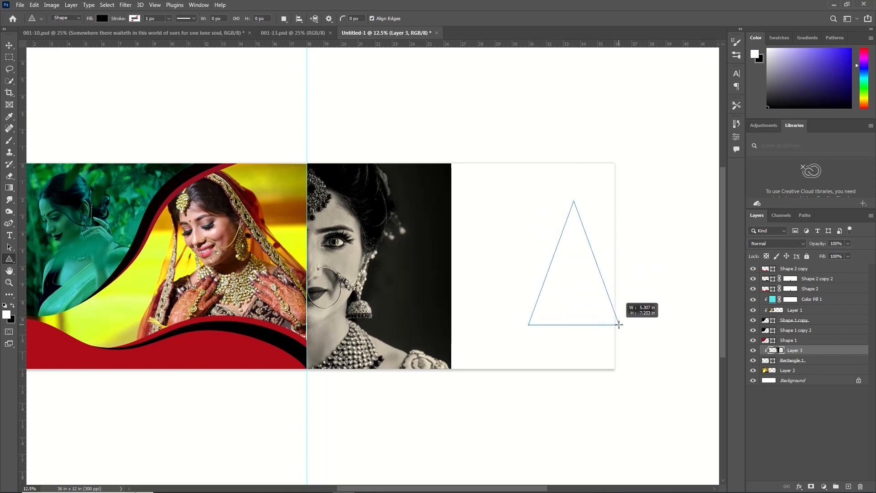
- Rotate the triangle about 160°, scale it to about 79% and place it point-down in the page's upper outer corner
key("v")
key("ctrl+t")
left_click_drag(648, 182, 532, 384)
mouse_move(600, 175)
left_mouse_down()
mouse_move(628, 184)
mouse_move(606, 175)
left_mouse_up()
left_click_drag(596, 231, 600, 219)
left_click_drag(604, 304, 607, 276)
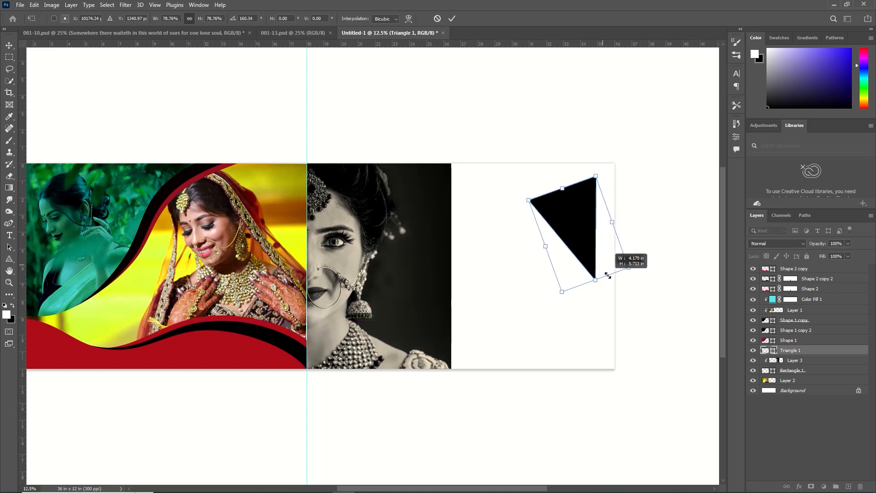
left_click_drag(585, 236, 598, 228)
- Warp the triangle's upper edge into an outward curve and apply the transform
left_click(409, 18)
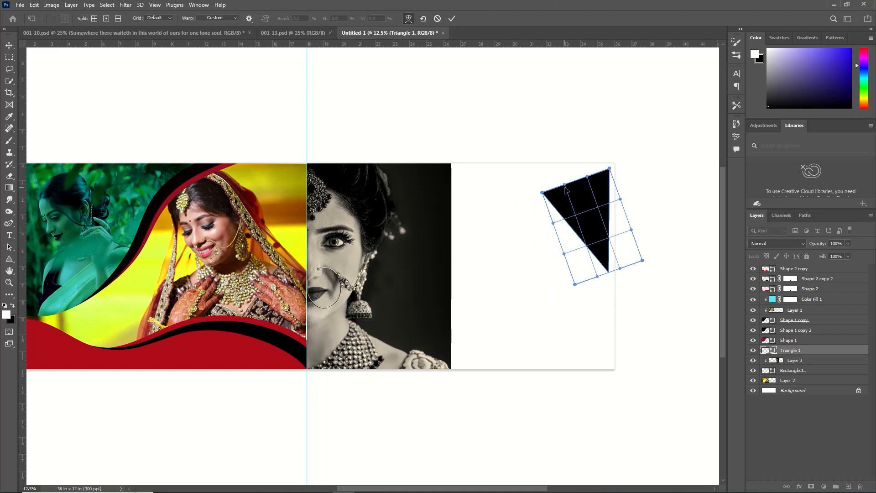
left_click_drag(565, 185, 589, 170)
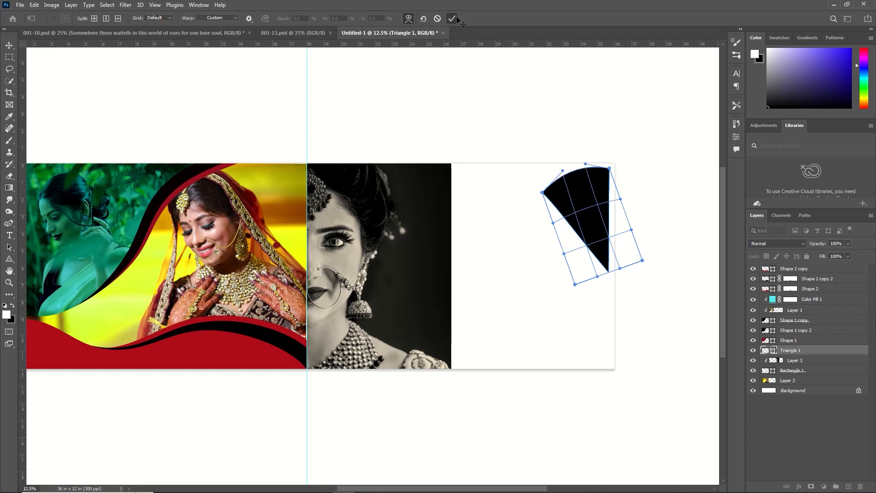
left_click(453, 19)
- Open pexels-irina-iriser-916344.jpg, cut the whole photo and close the file without saving
left_click(20, 5)
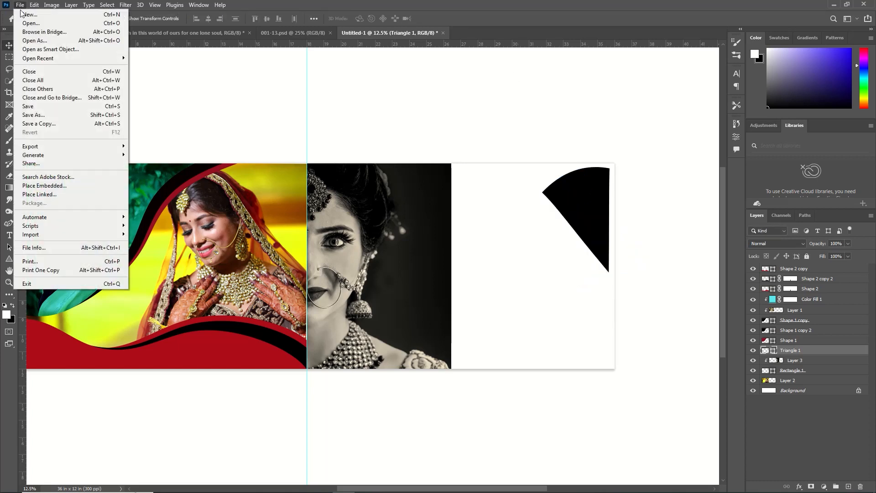
left_click(28, 25)
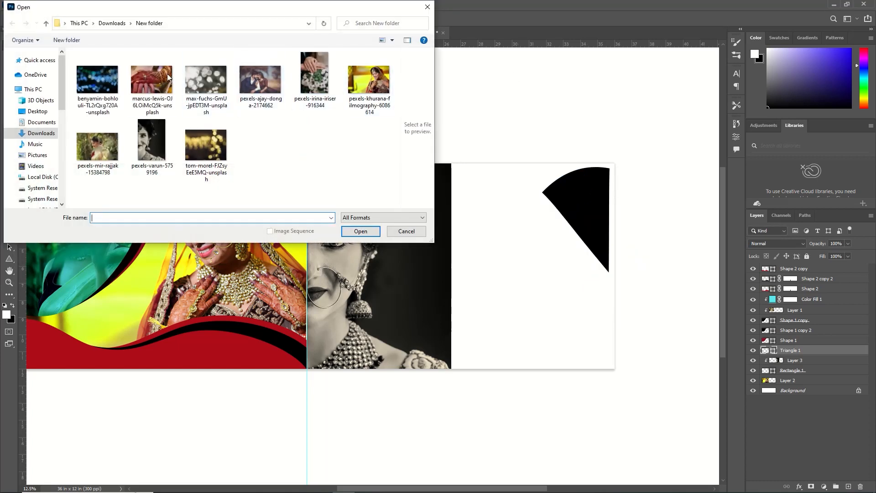
left_click(306, 68)
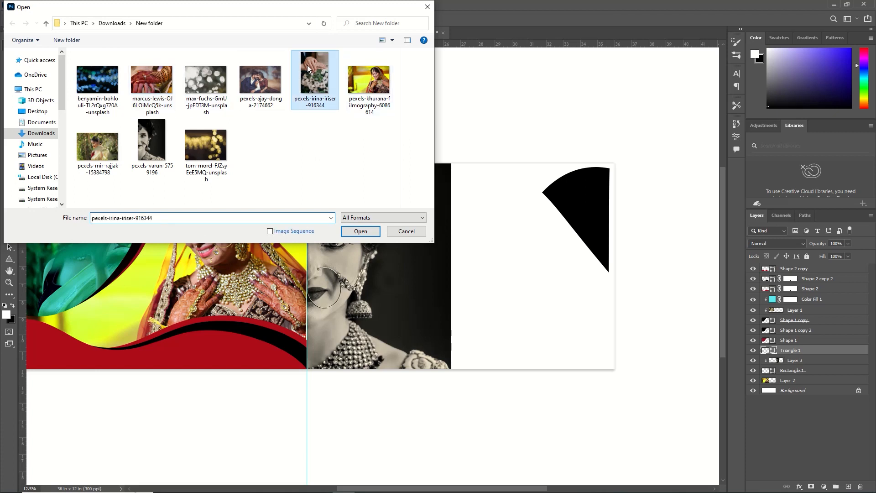
left_click(361, 234)
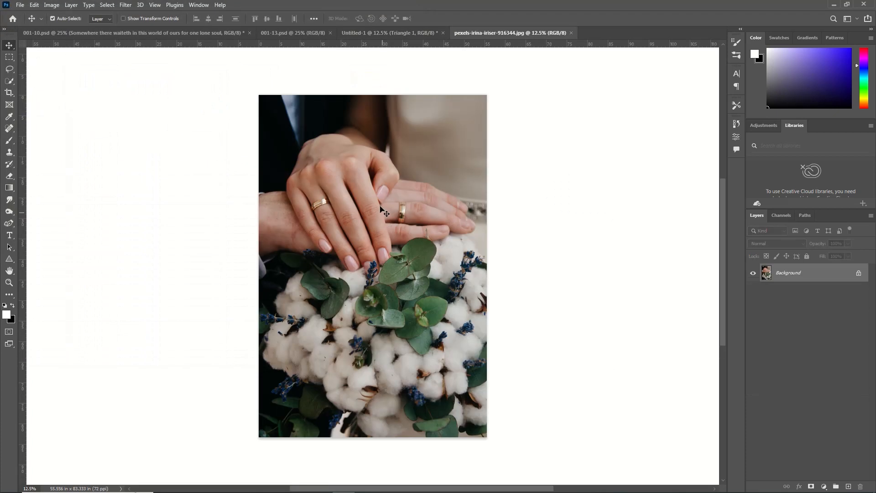
key("ctrl+BackSpace")
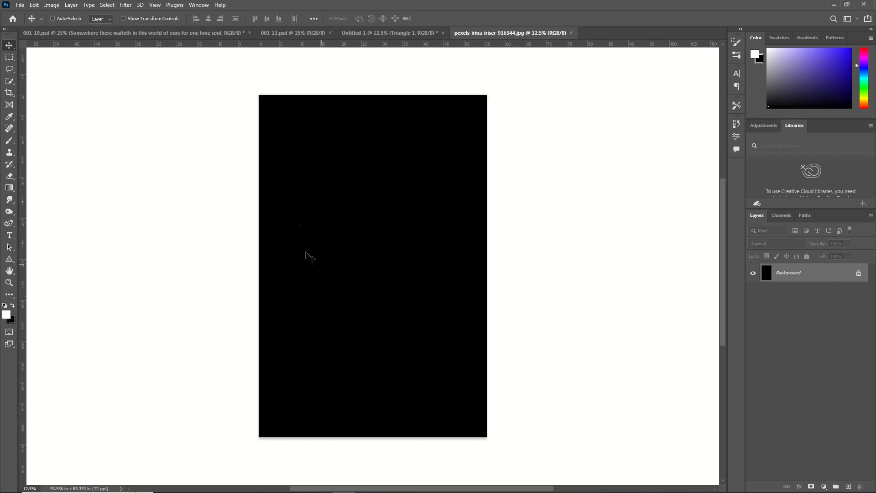
left_click(574, 33)
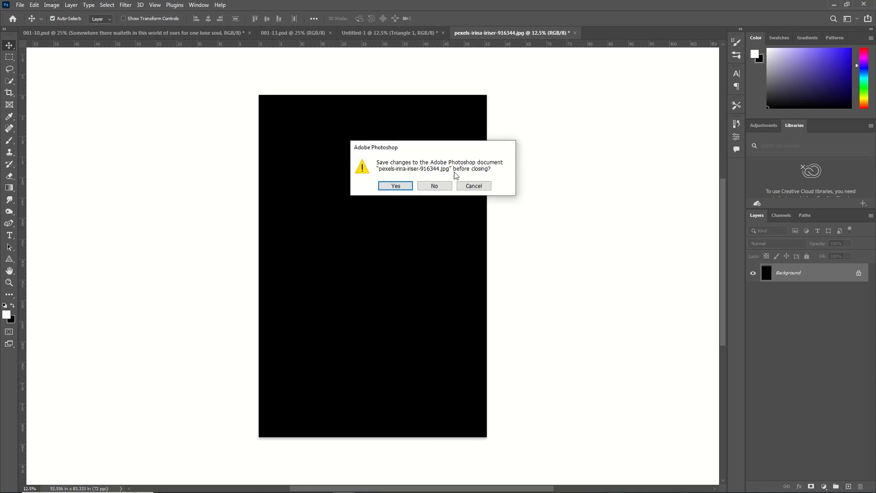
left_click(434, 186)
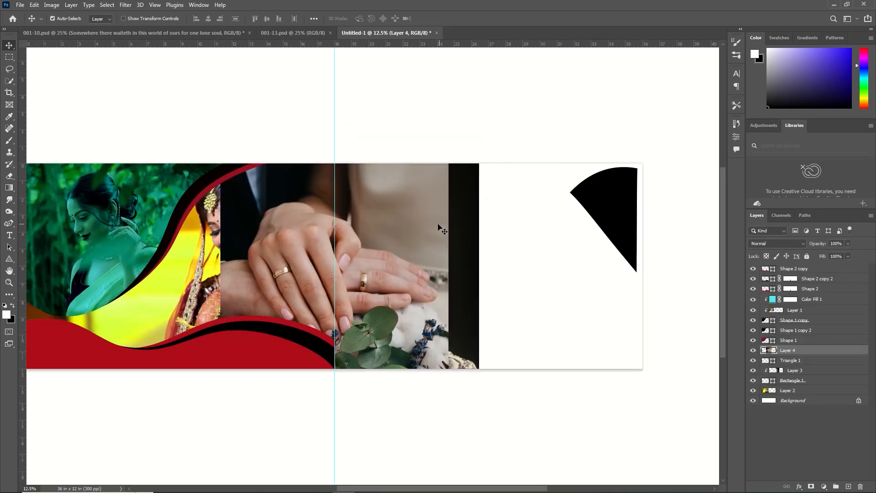
- Paste the hands-and-rings photo at about 45% scale over the curved triangle and clip it to Triangle 1 with a clipping mask
key("ctrl+t")
key("Return")
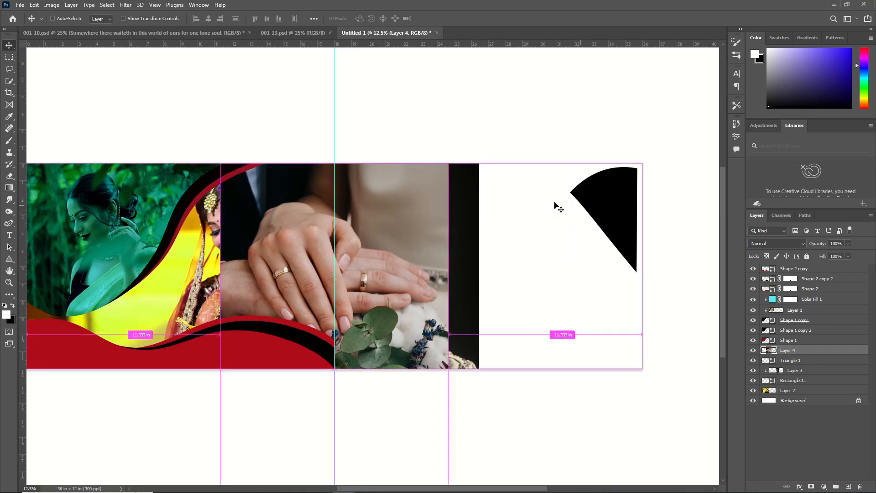
key("ctrl+t")
left_click_drag(442, 233, 650, 185)
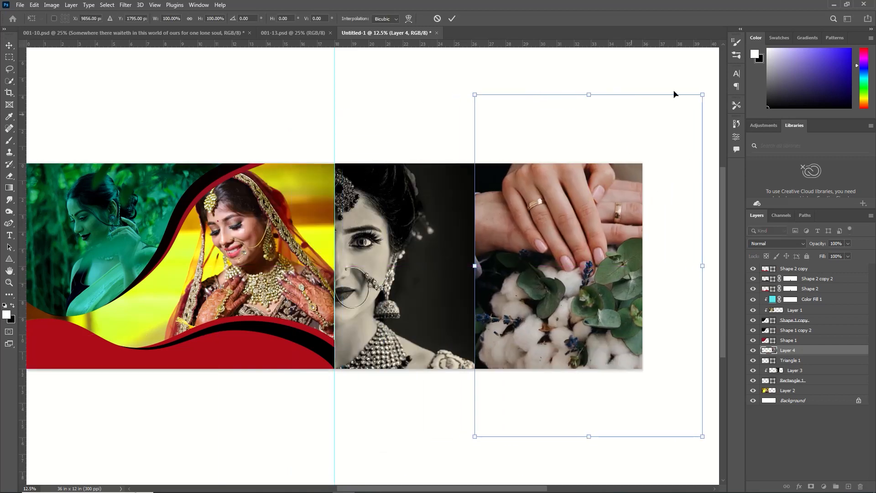
left_click_drag(701, 93, 593, 250)
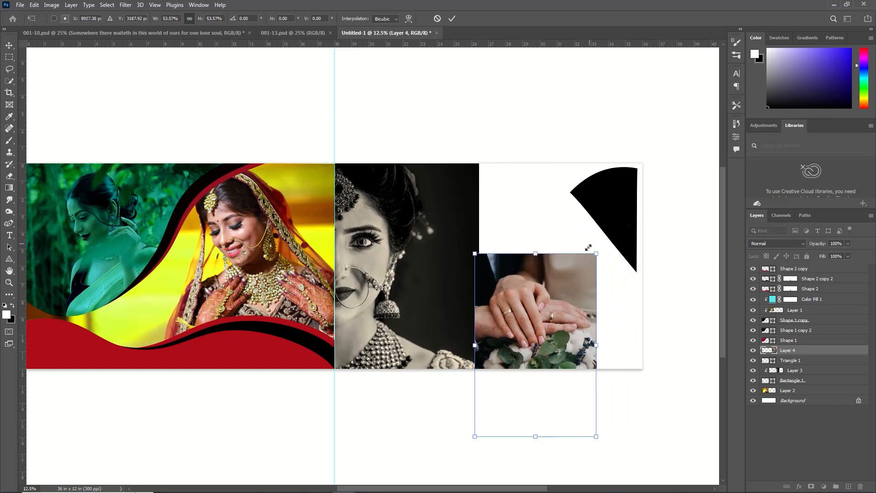
left_click_drag(596, 319, 651, 240)
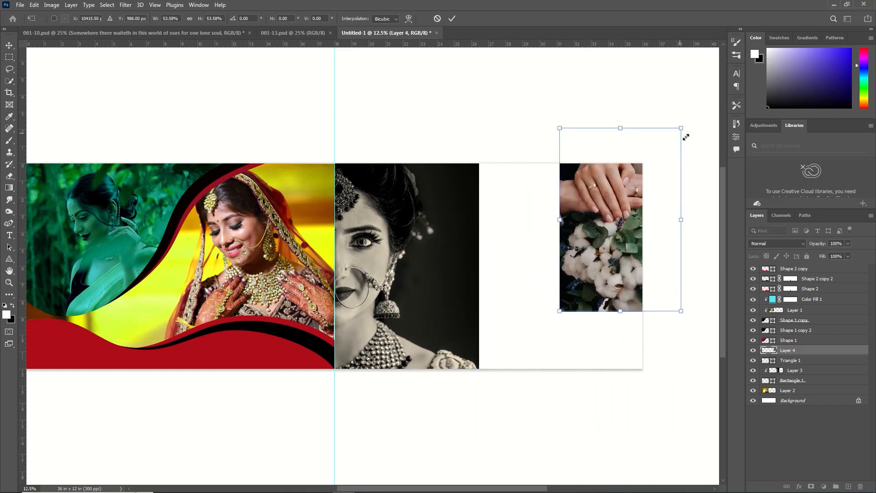
left_click_drag(683, 128, 662, 158)
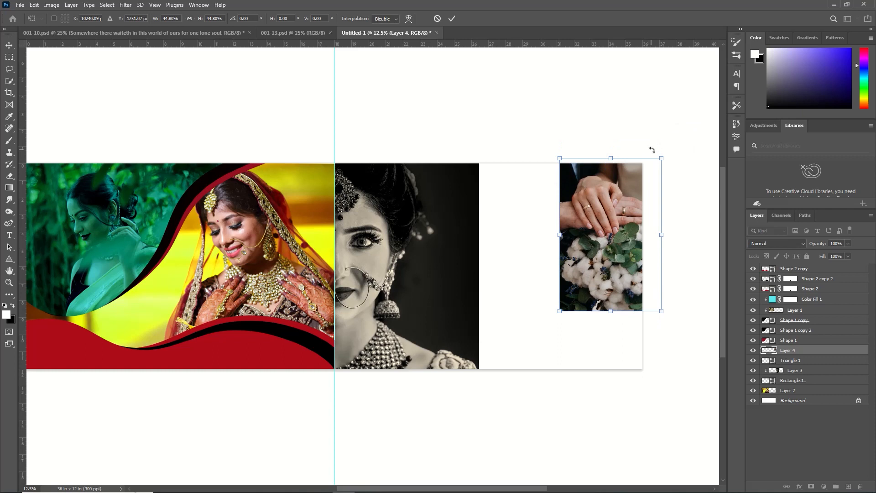
key("Return")
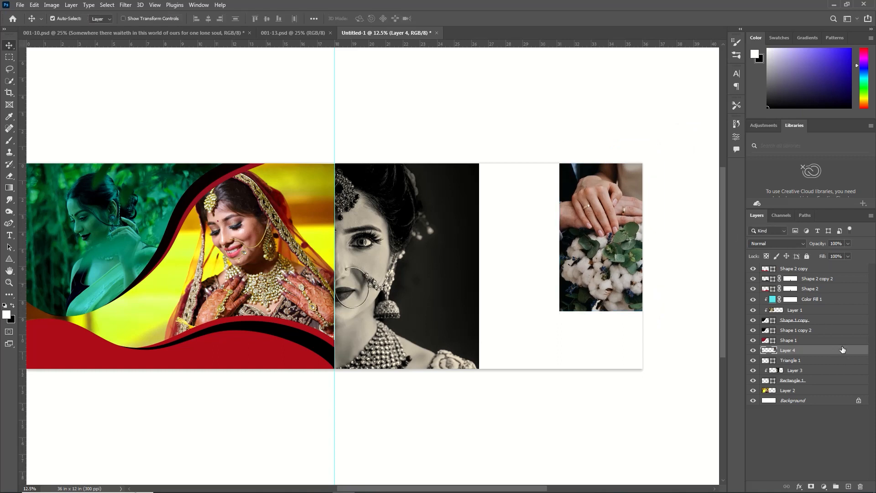
right_click(843, 350)
left_click(765, 282)
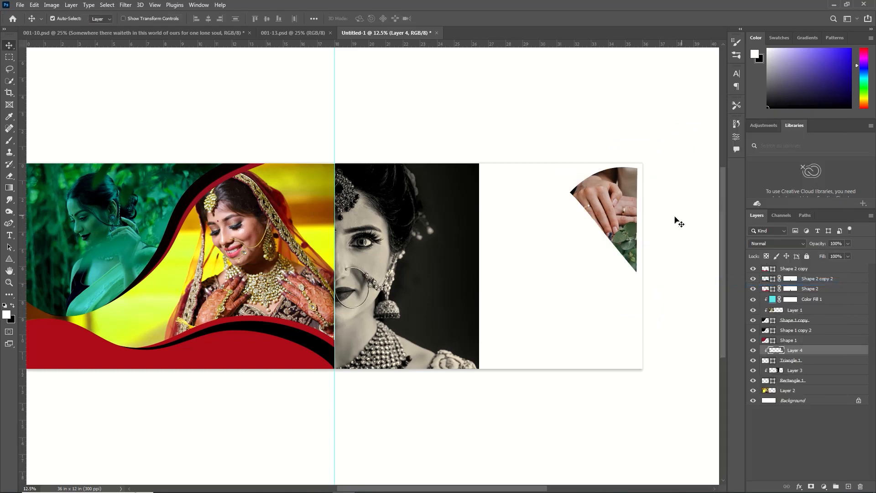
- Draw a black circle about 5360 px across above Layer 4, overlapping the right page's lower outer corner
left_click(13, 261)
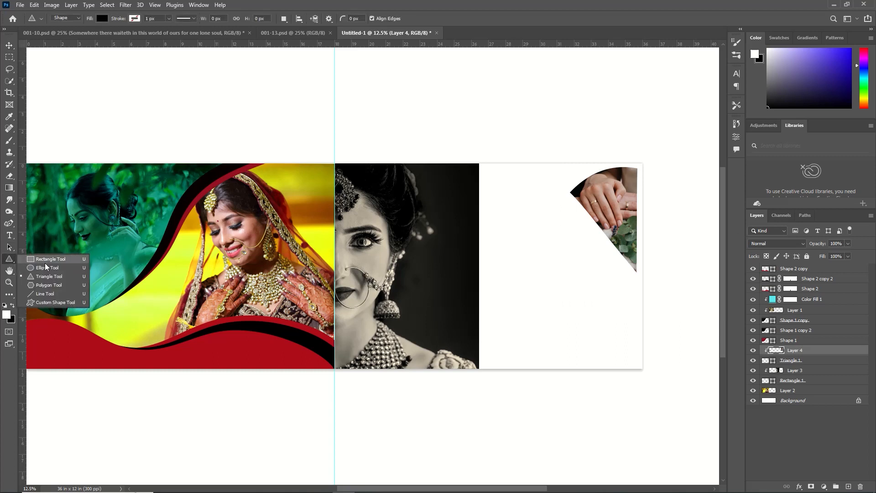
left_click(47, 268)
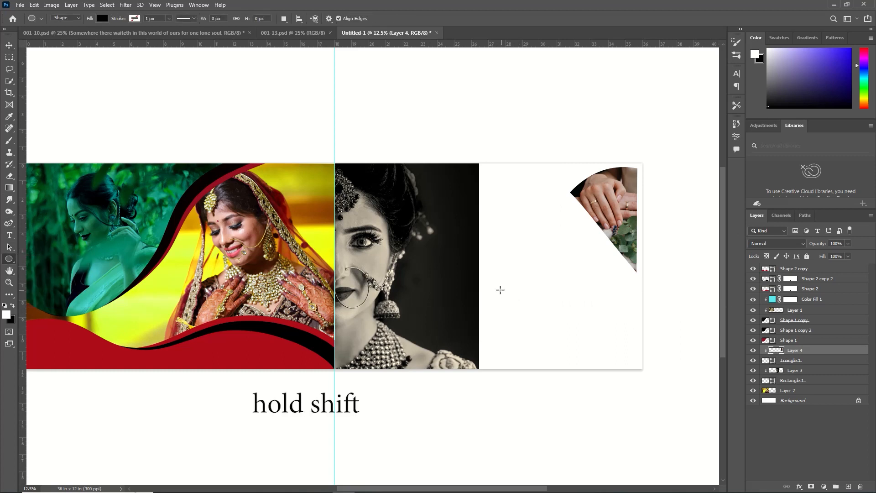
left_click_drag(496, 271, 621, 383)
left_click(711, 121)
scroll(716, 248, "up", 6)
left_click(556, 392)
left_click(711, 121)
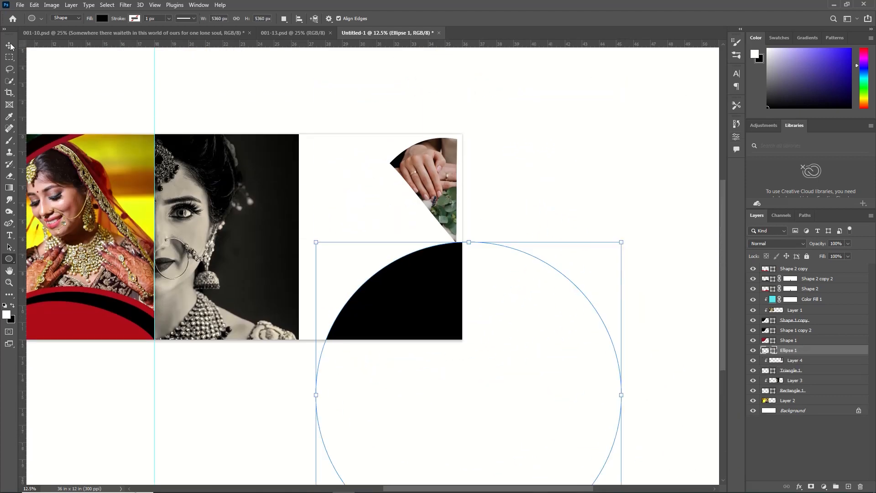
- Move the black circle up to the page's outer edge and scale it down slightly to cover the lower outer corner
key("v")
left_click_drag(421, 302, 388, 179)
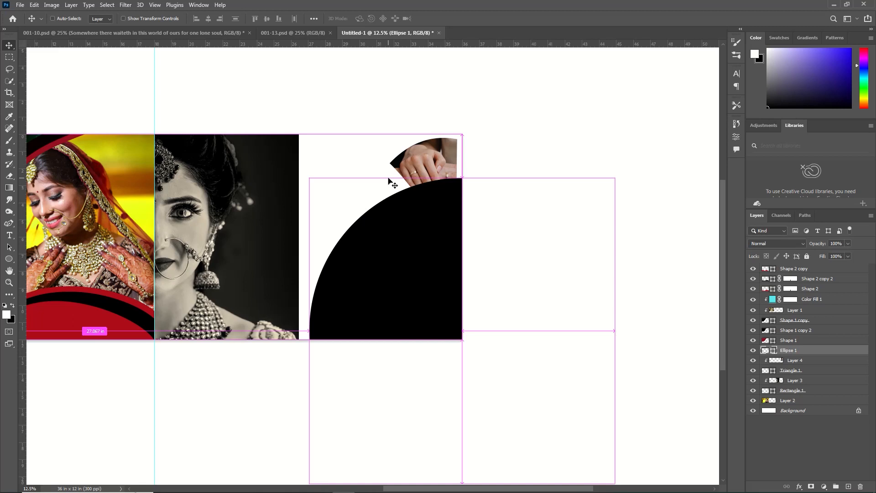
key("ctrl+t")
left_click_drag(615, 178, 605, 206)
left_click(452, 19)
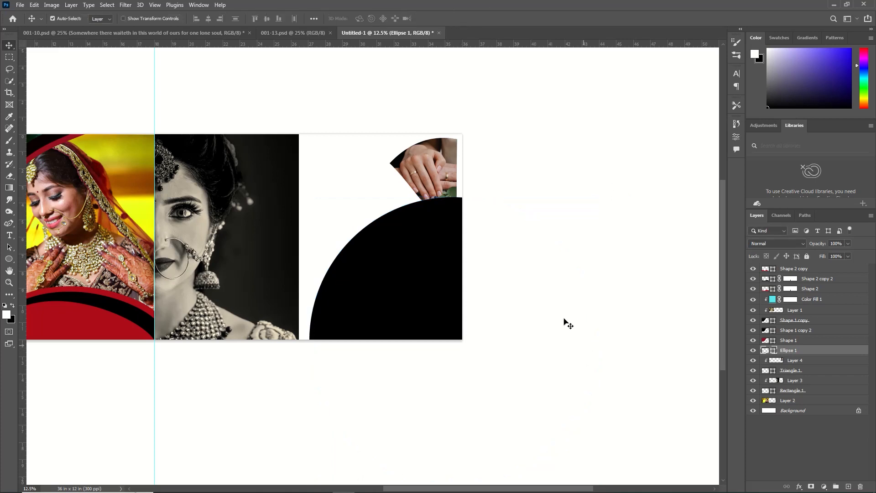
- Duplicate the black circle and fill the original Ellipse 1 with near-white #fefefe
key("ctrl+j")
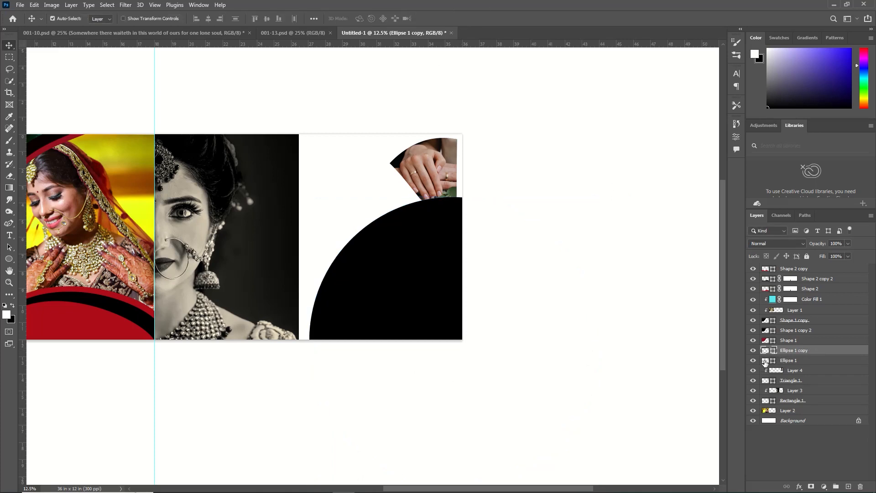
double_click(765, 362)
left_click_drag(689, 350, 632, 334)
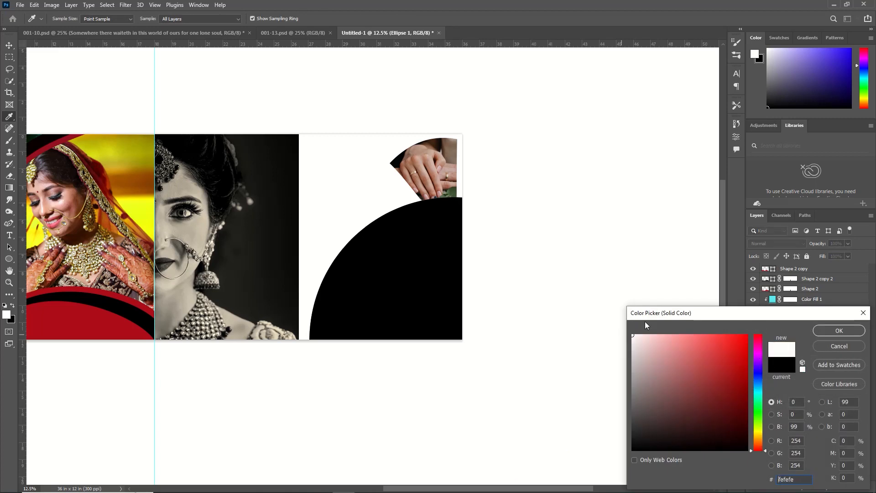
left_click(827, 329)
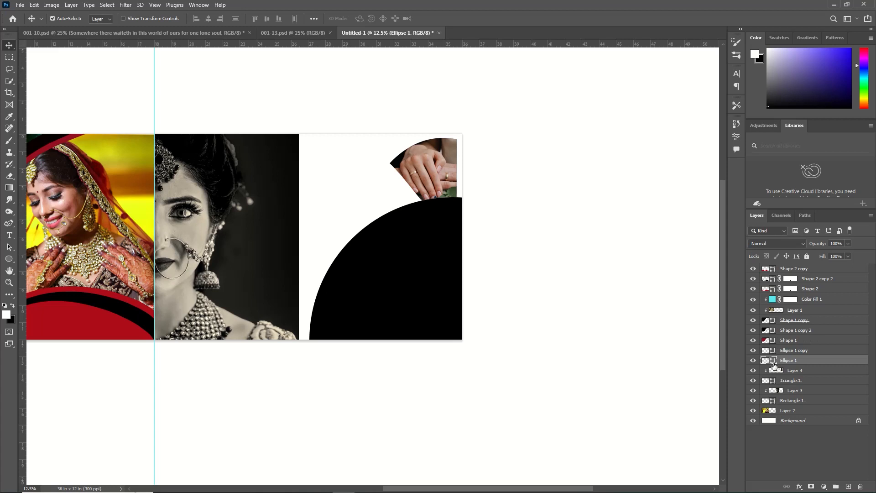
- Stack the white Ellipse 1 above its copy and scale it down towards the page's lower outer corner, leaving a broad black arc
left_click_drag(783, 360, 787, 352)
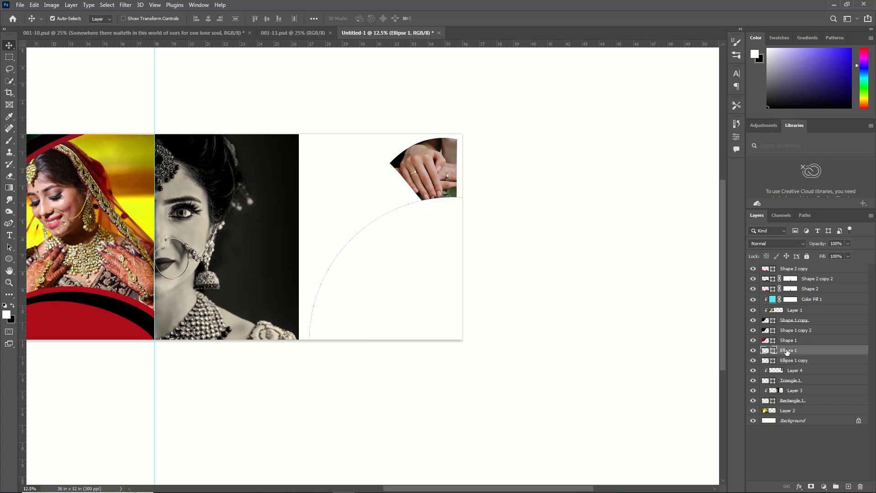
key("ctrl+t")
left_click_drag(346, 270, 457, 332)
left_click(454, 19)
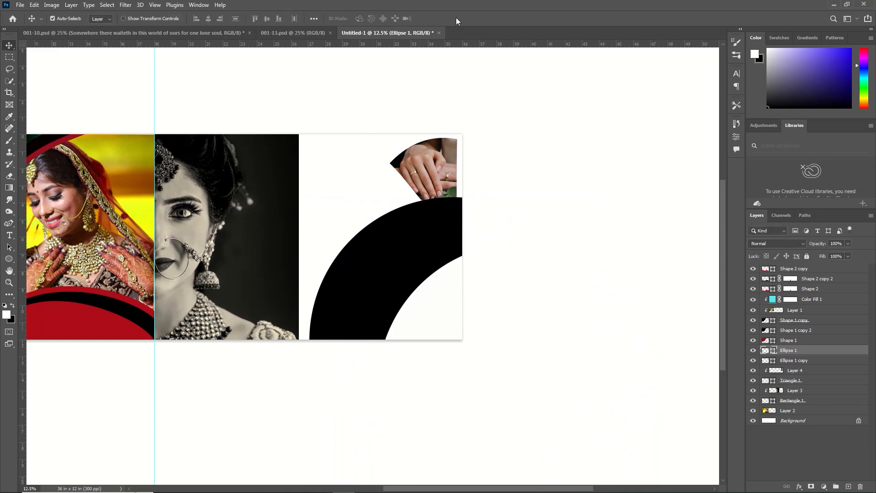
- Move Ellipse 1 and Ellipse 1 copy together below Triangle 1 in the layer stack, placing the arc behind the hands photo
left_click(406, 239)
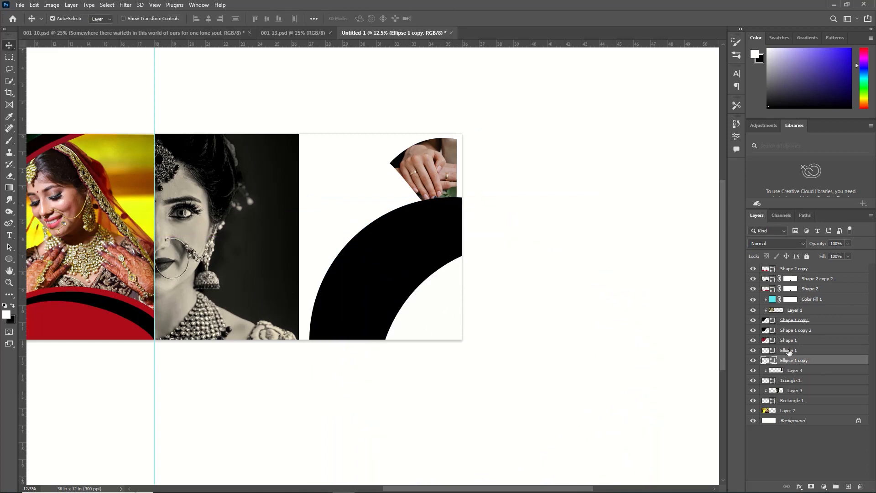
left_click(432, 162)
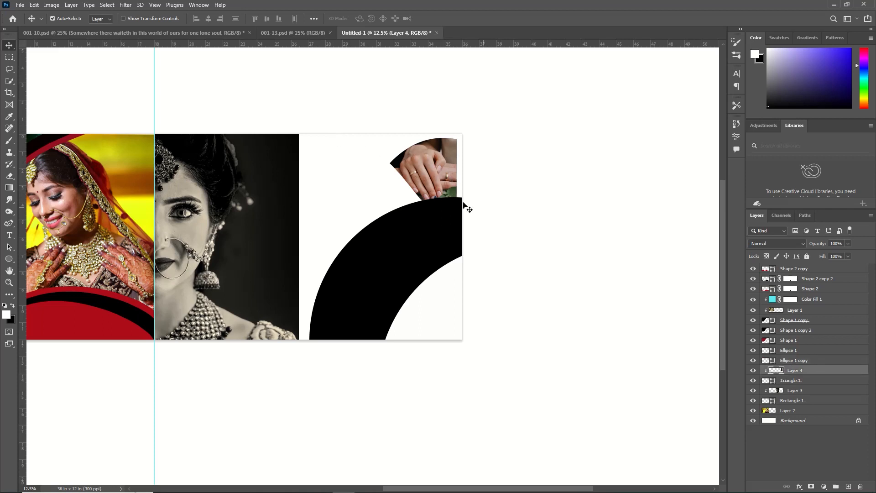
left_click(789, 352)
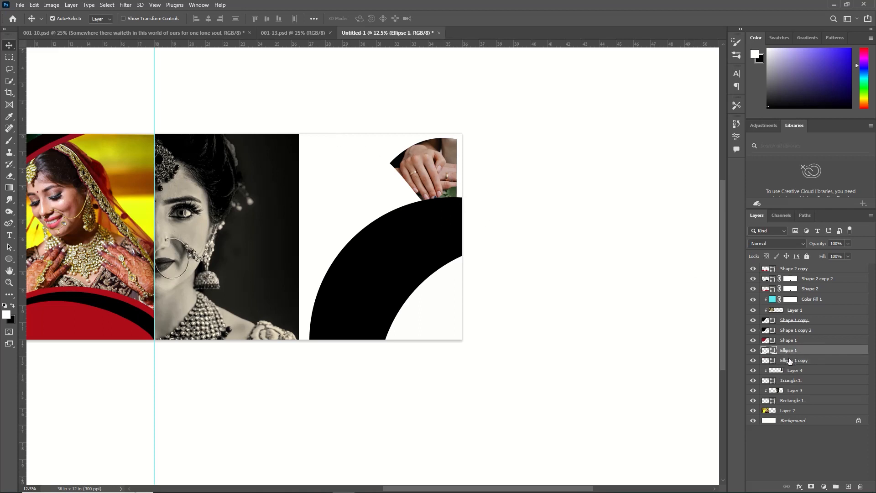
left_click(790, 361, "shift")
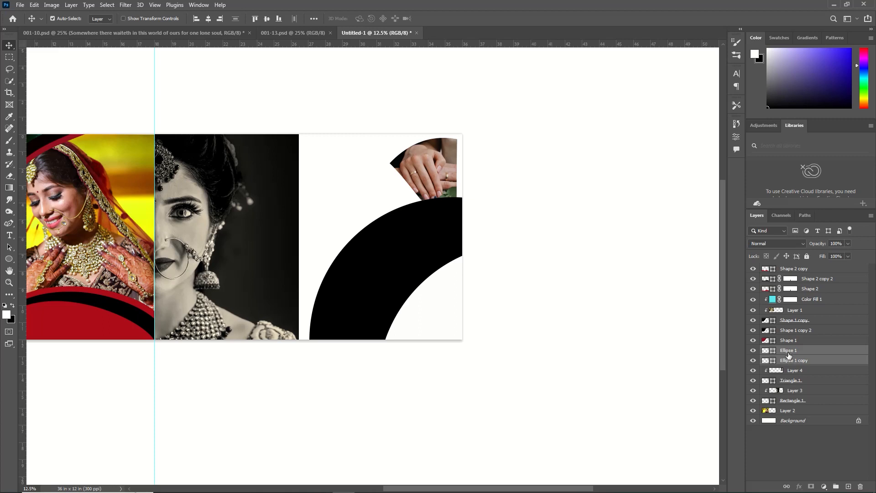
left_click_drag(789, 356, 789, 387)
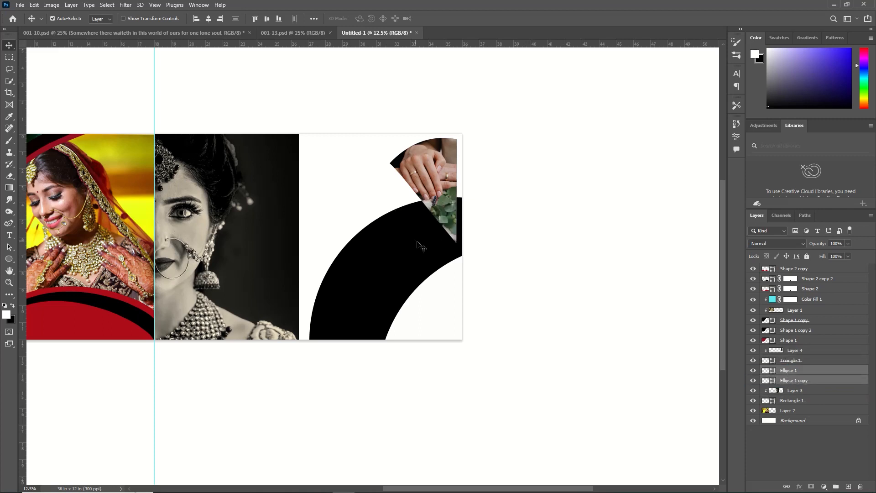
- Nudge both ellipses upwards in large increments so the arc sits higher behind the triangle photo
key("shift+Up")
key("shift+Up")
key("shift+Up")
key("shift+Up")
key("shift+Up")
key("shift+Up")
key("shift+Up")
key("shift+Up")
key("shift+Up")
key("shift+Up")
key("shift+Up")
key("shift+Up")
key("shift+Up")
key("shift+Up")
key("shift+Up")
key("shift+Up")
key("shift+Up")
key("shift+Up")
key("shift+Up")
key("shift+Up")
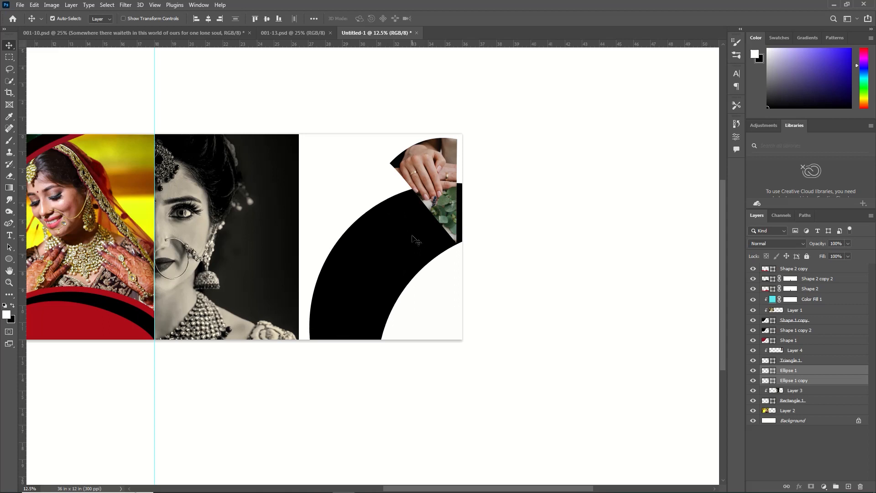
- Transfer the seated couple photo ending in 2174662 into the spread above Ellipse 1 copy, closing its source file without saving
left_click(19, 5)
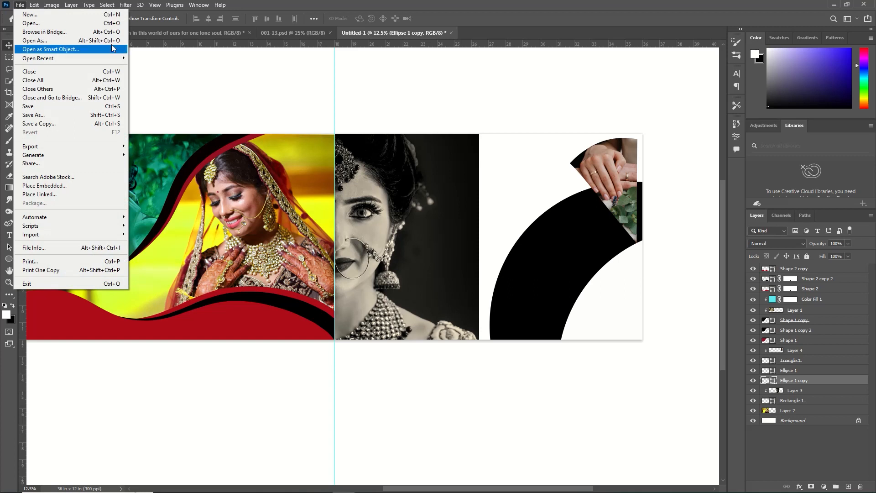
left_click(54, 22)
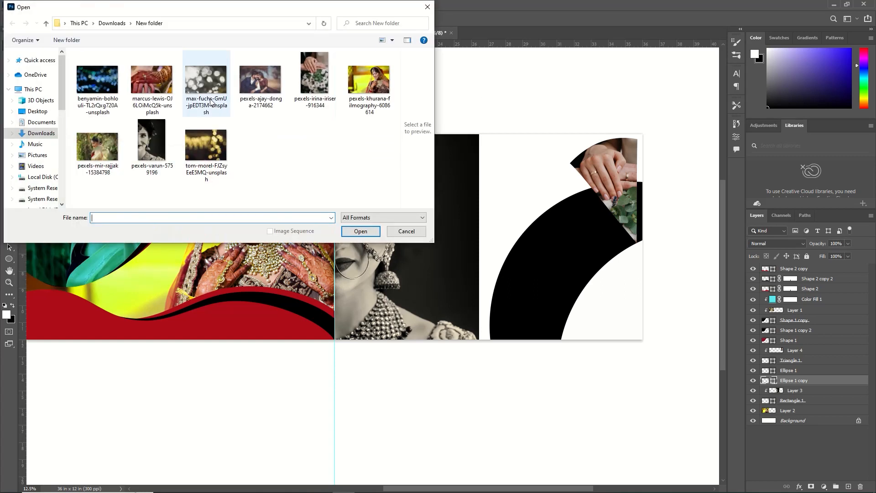
left_click(259, 87)
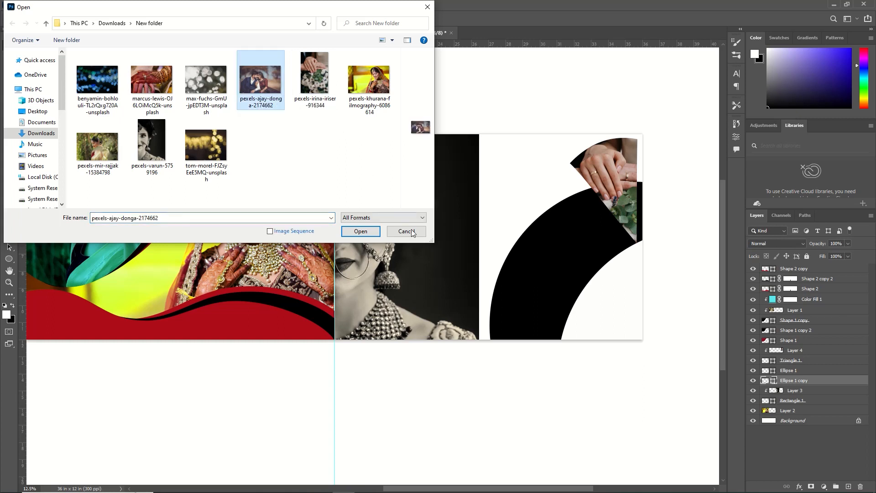
left_click(352, 233)
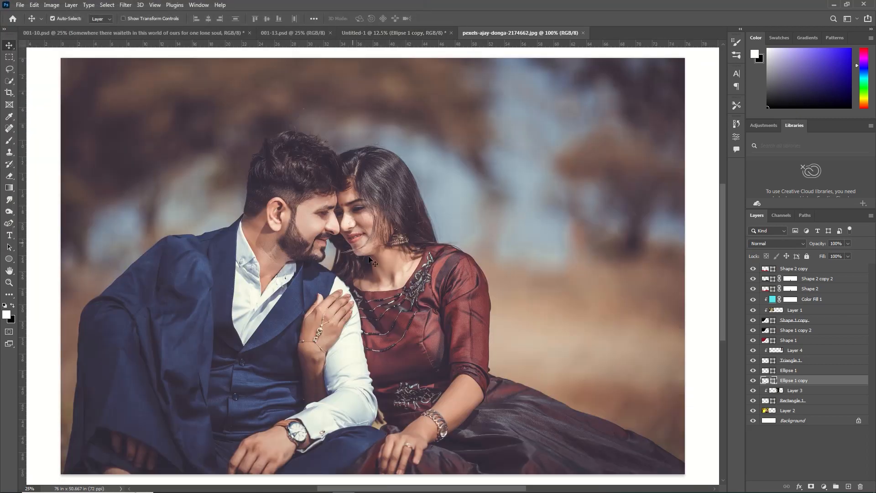
key("ctrl+BackSpace")
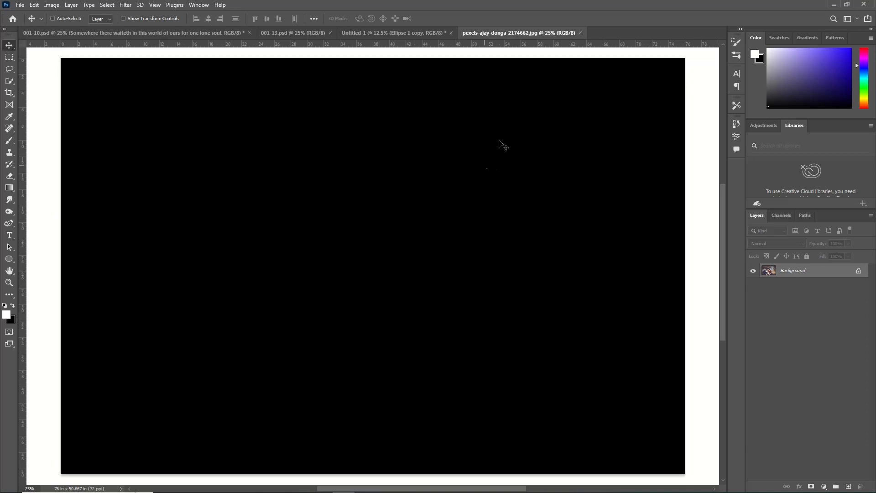
left_click(584, 32)
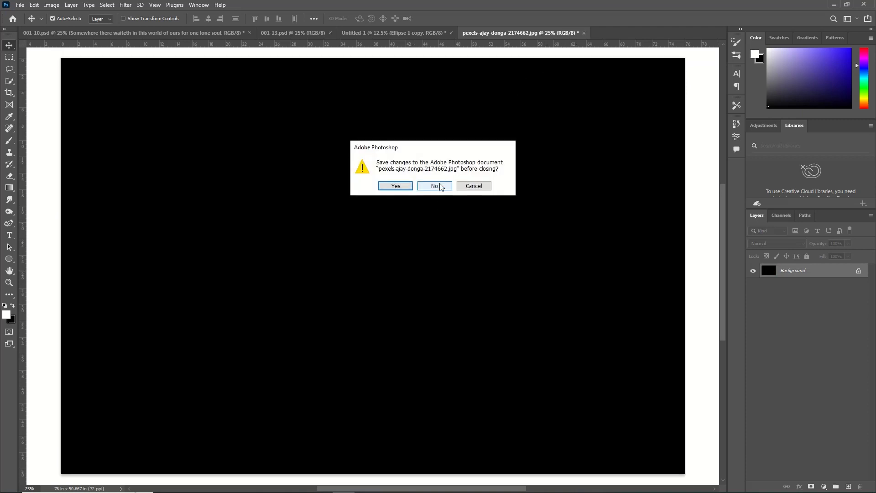
left_click(435, 186)
key("ctrl+v")
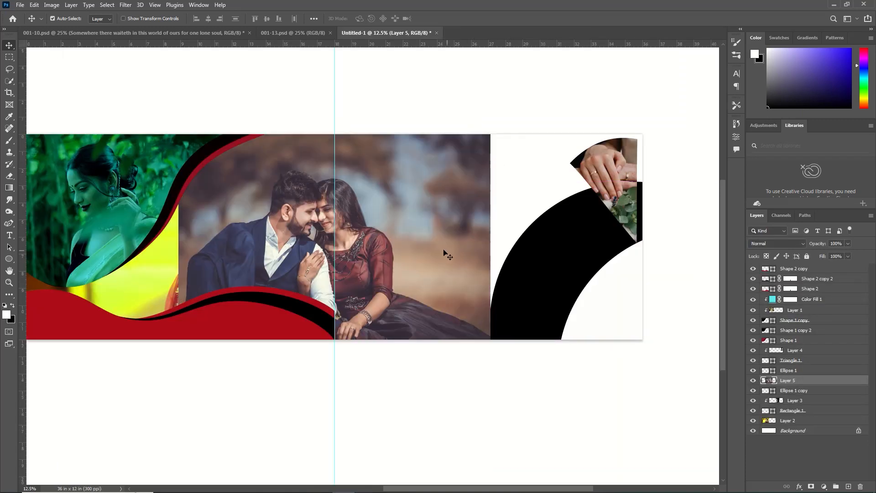
- Scale the couple photo to about 44%, rotate it about -45° and position it over the upper part of the black arc
key("ctrl+t")
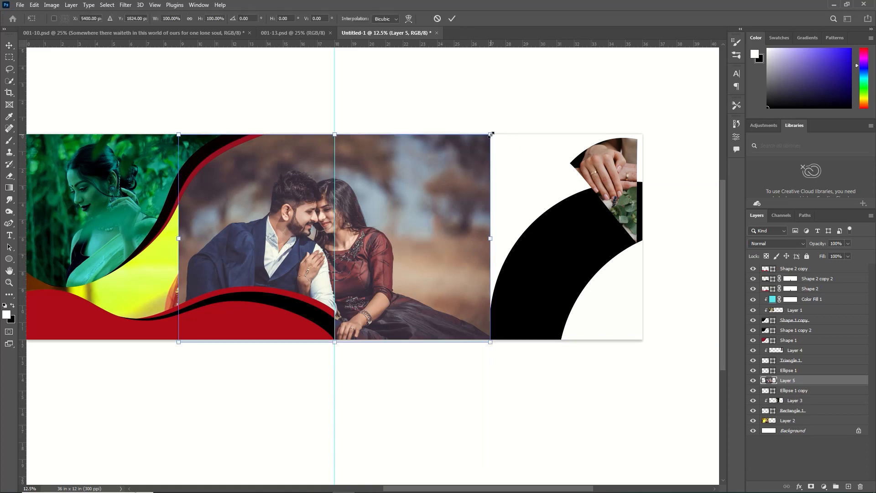
left_click_drag(491, 134, 300, 188)
left_click_drag(302, 258, 618, 214)
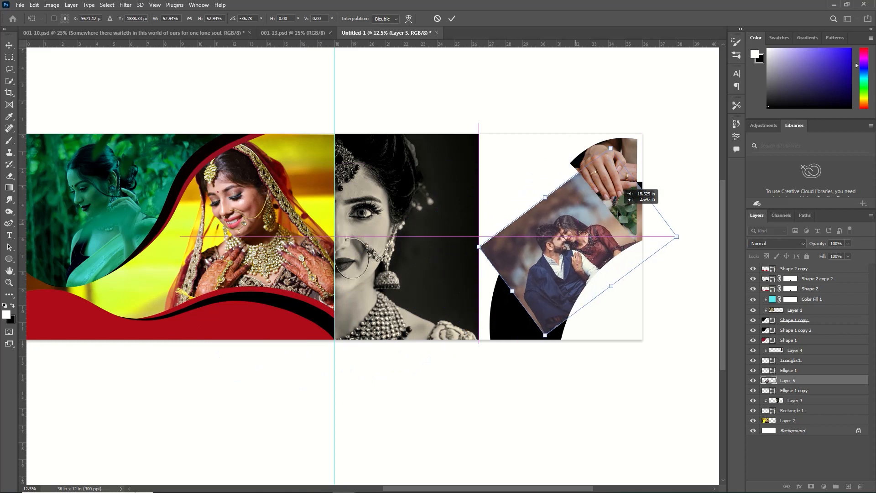
left_click_drag(545, 335, 559, 295)
left_click_drag(558, 254, 569, 259)
left_click_drag(564, 304, 577, 307)
left_click_drag(554, 255, 551, 251)
left_click_drag(624, 253, 628, 256)
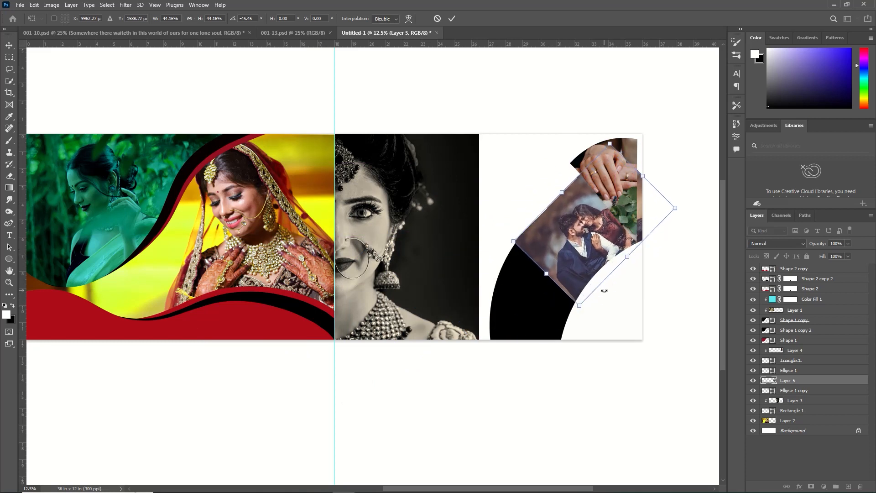
left_click(450, 21)
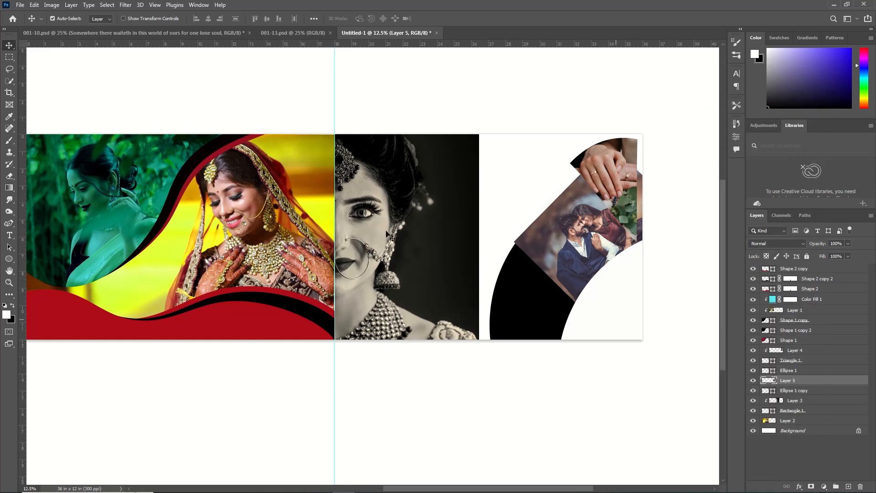
- Clip the couple photo, Layer 5, to the black arc shape Ellipse 1 copy
left_click(526, 292)
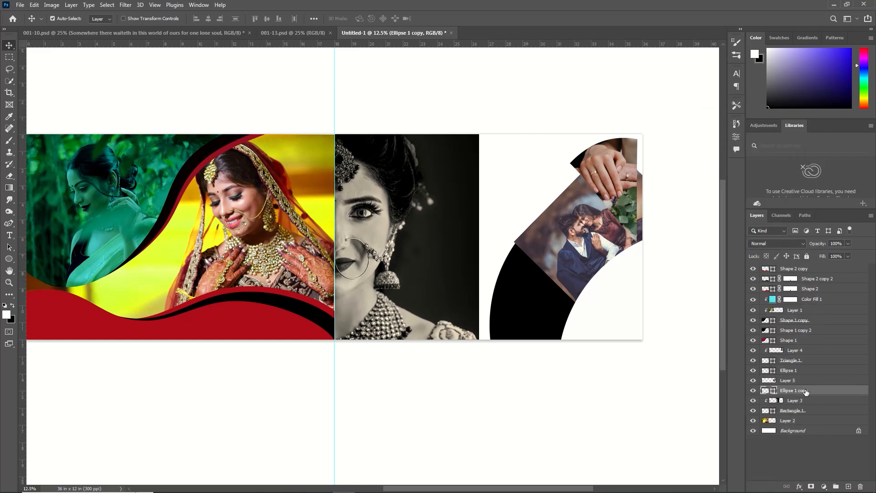
right_click(808, 382)
left_click(730, 280)
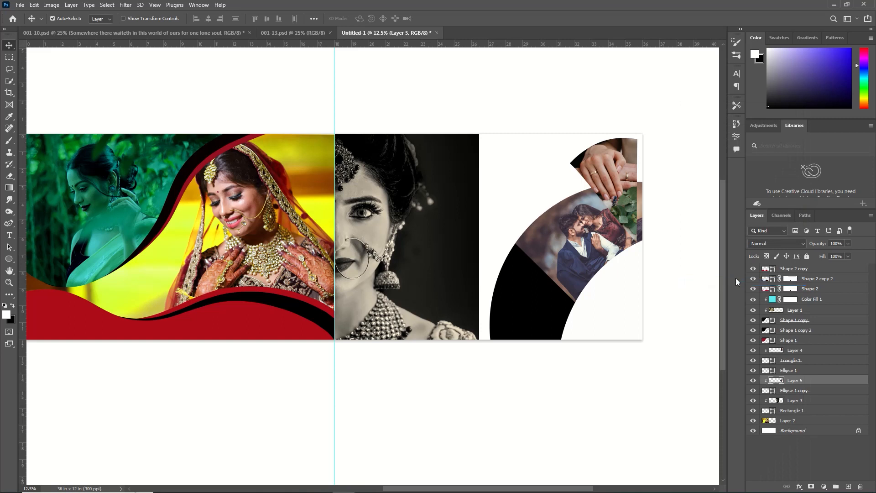
- Add a bright red Solid Color fill layer above Layer 5
left_click(824, 488)
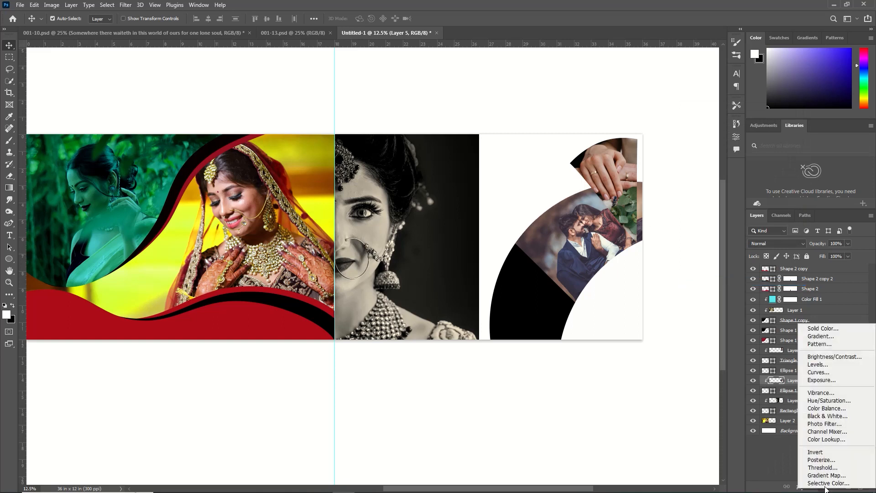
left_click(820, 328)
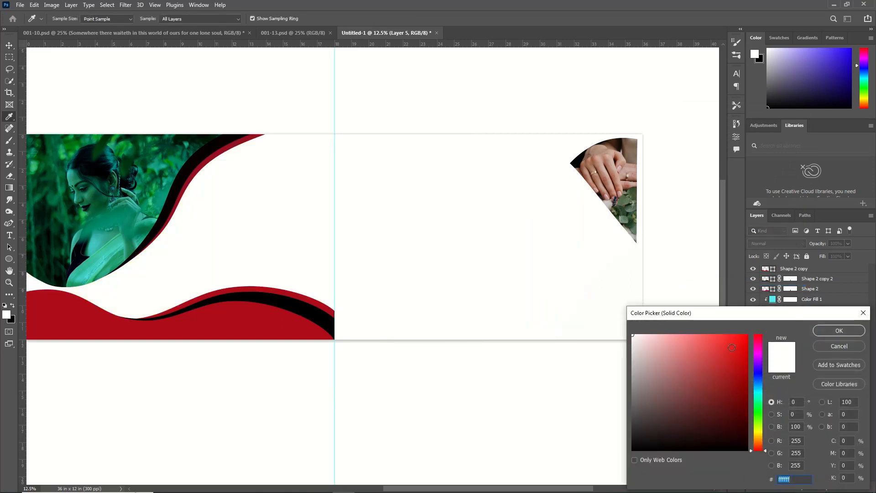
left_click(743, 340)
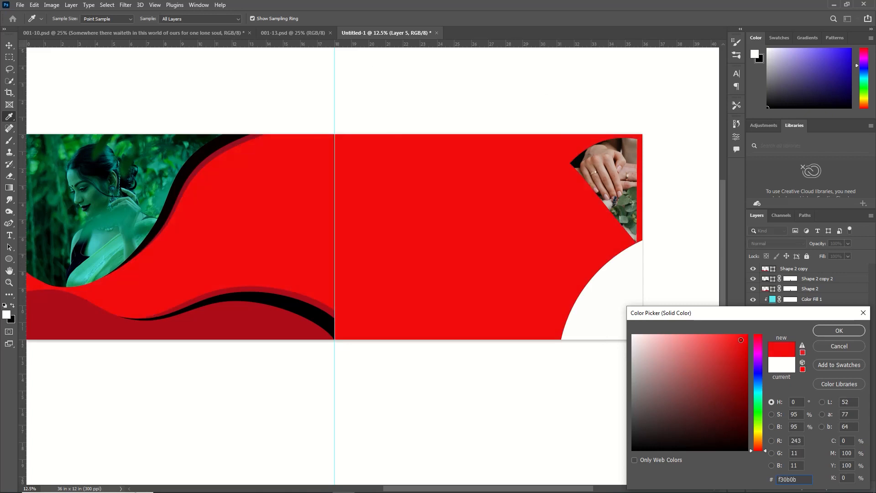
left_click_drag(741, 340, 743, 332)
left_click(843, 331)
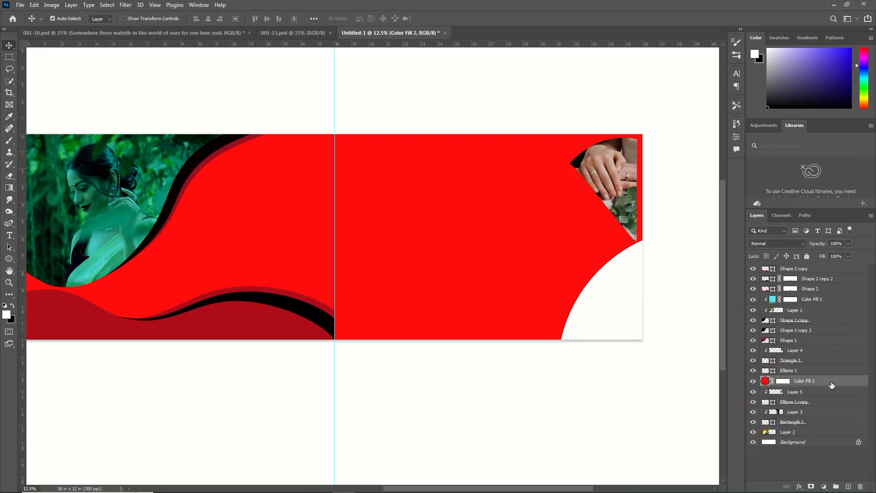
- Clip the red fill layer to the arc and set its blend mode to Multiply
right_click(832, 385)
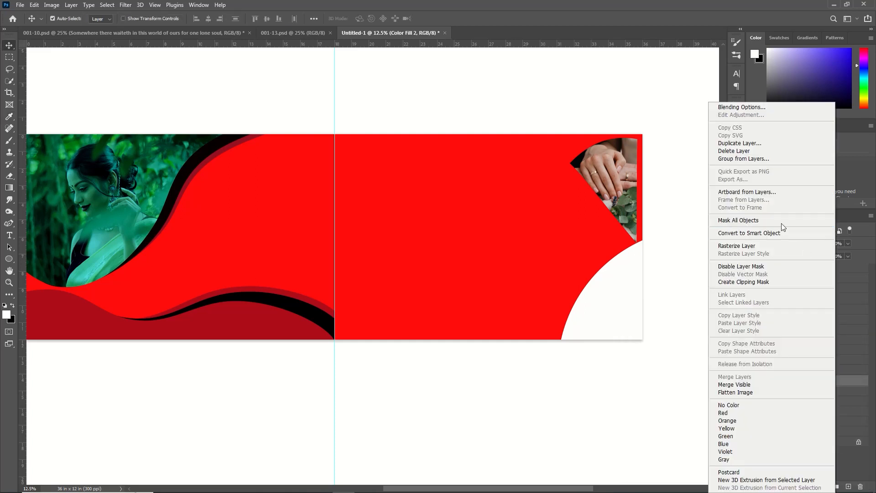
left_click(766, 281)
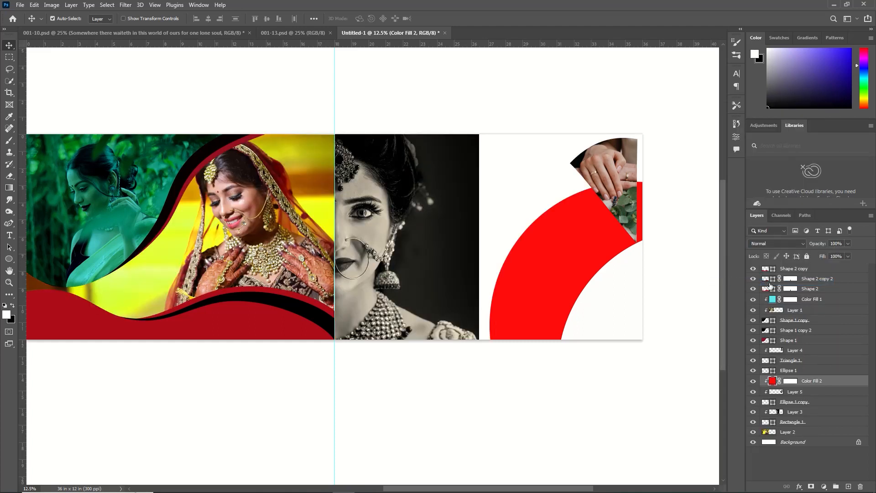
left_click(789, 243)
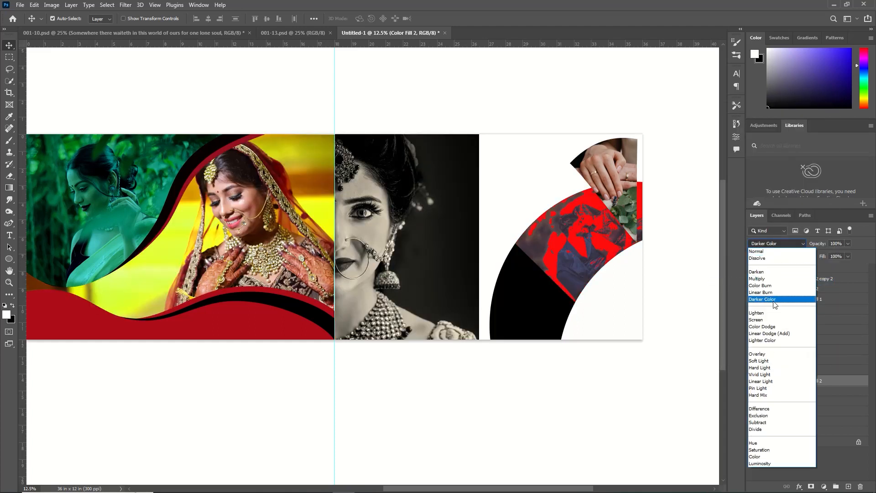
left_click(776, 279)
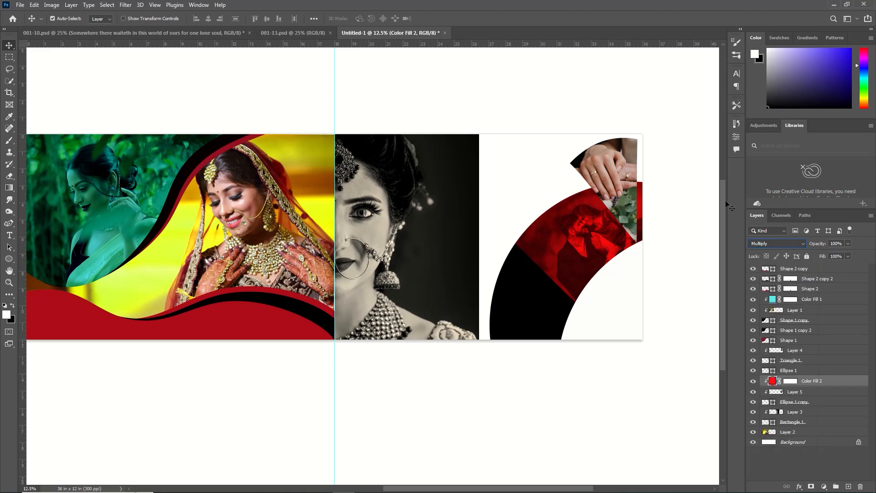
- Transfer the hennaed hands photo into the spread above the red fill layer, closing its source file without saving
left_click(20, 4)
left_click(40, 26)
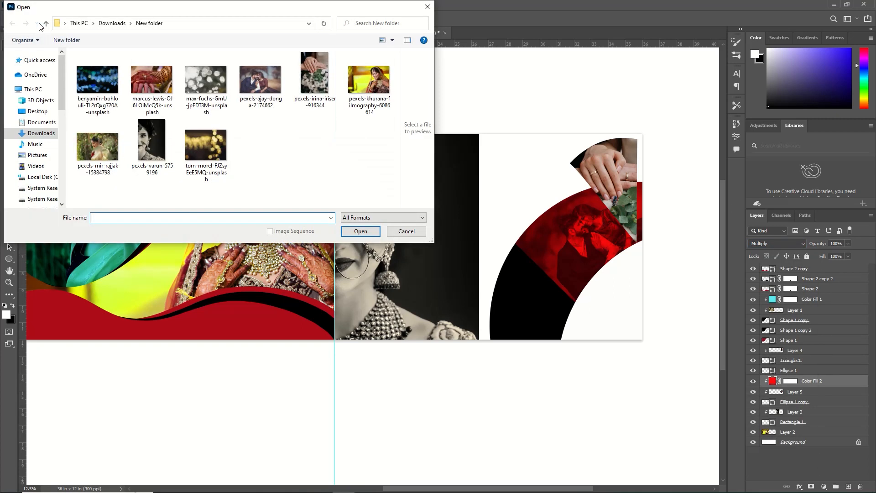
left_click(155, 80)
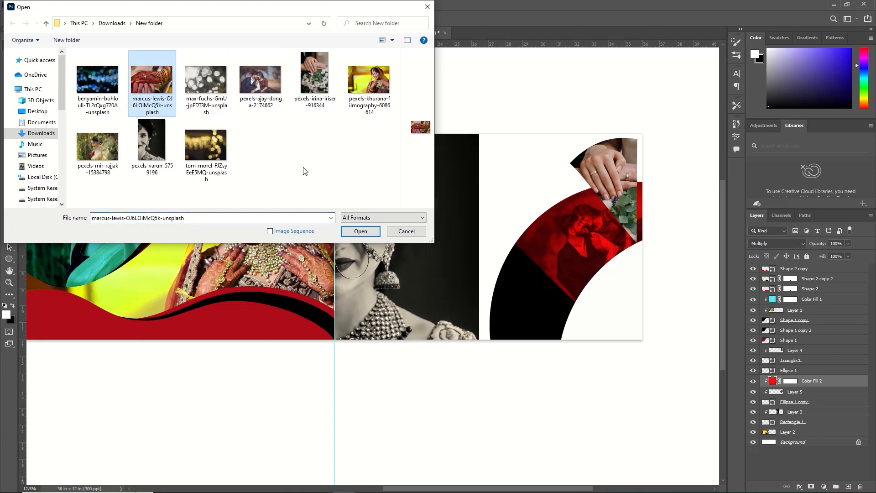
left_click(361, 231)
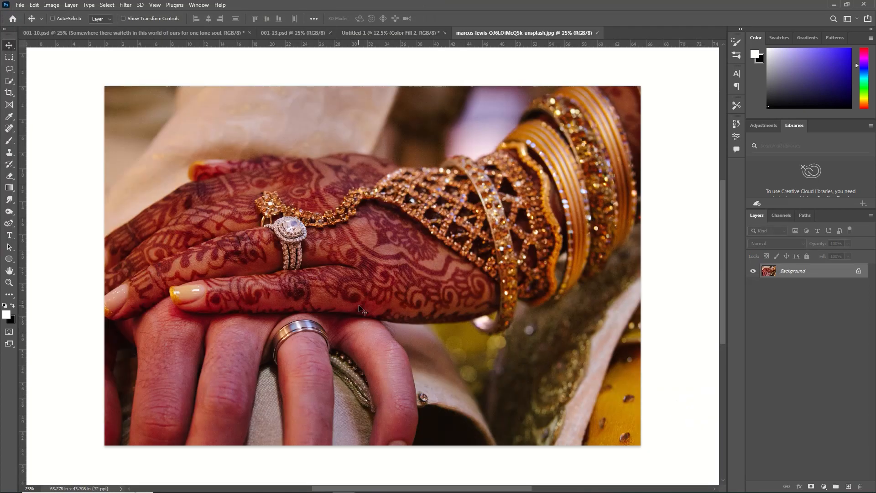
key("ctrl+BackSpace")
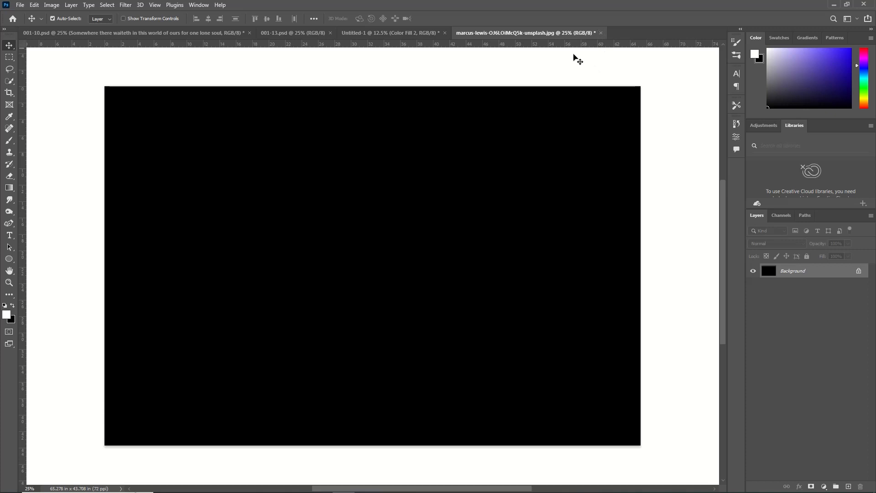
left_click(601, 33)
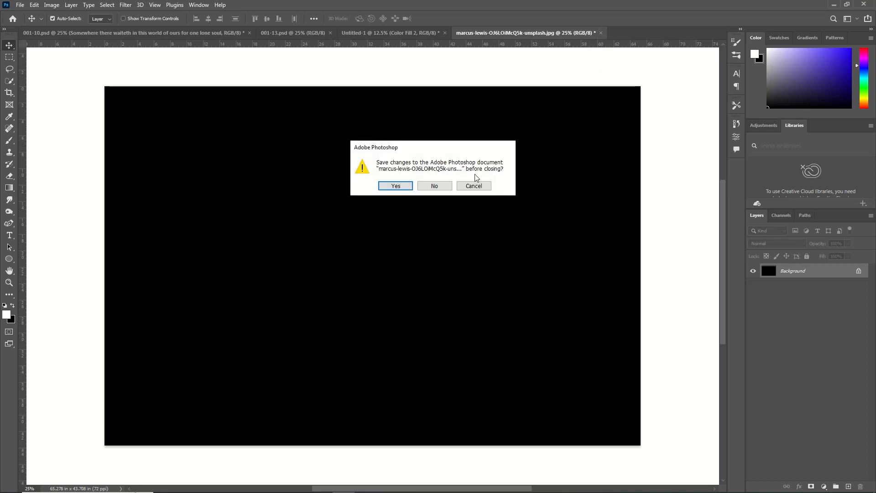
left_click(435, 186)
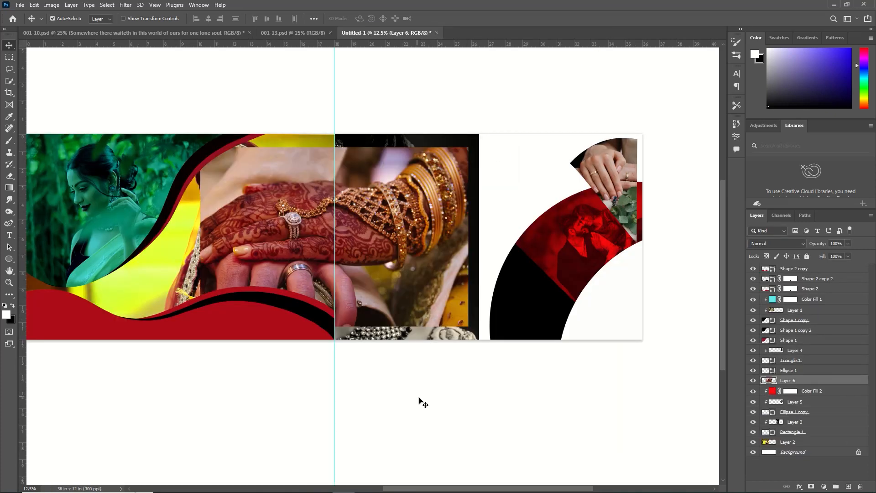
- Scale the hennaed hands photo to about 50%, rotate it about 36° over the arc's lower black section and clip it to the arc
key("ctrl+t")
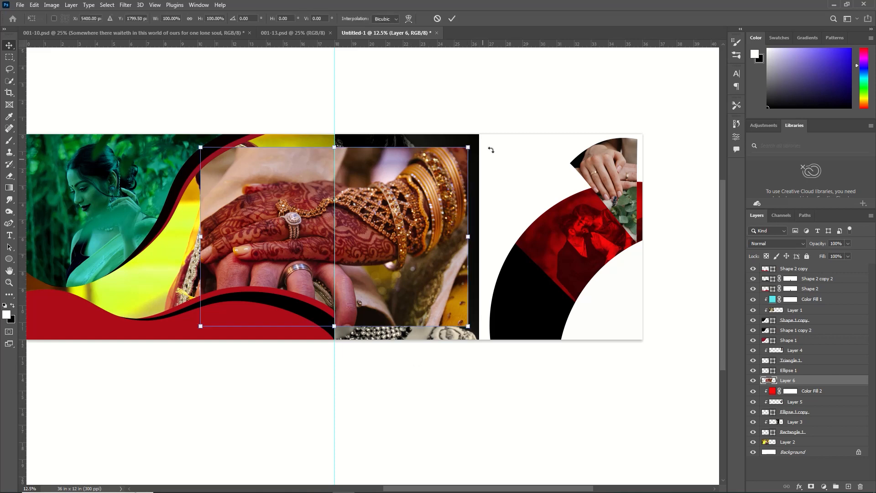
left_click_drag(491, 149, 337, 190)
left_click_drag(356, 295, 560, 326)
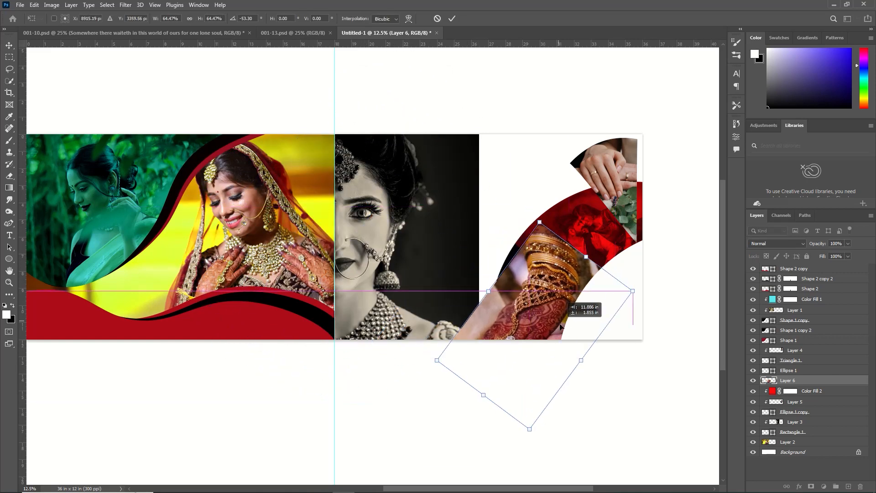
left_click_drag(540, 222, 538, 268)
left_click_drag(544, 325, 548, 271)
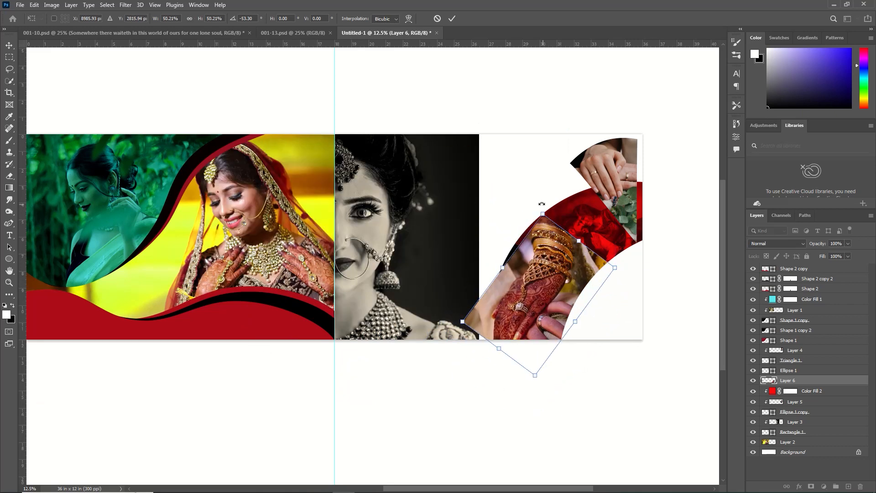
left_click_drag(541, 204, 629, 292)
left_click_drag(536, 296, 526, 310)
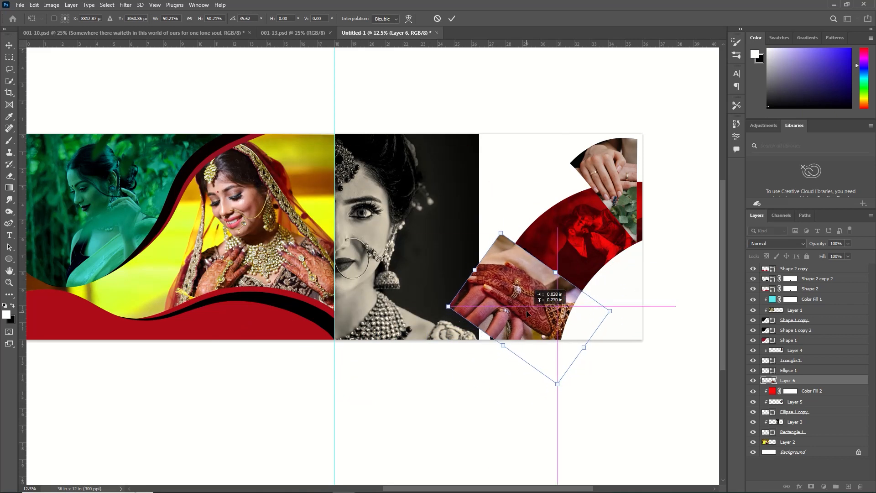
key("Return")
key("ctrl+alt+g")
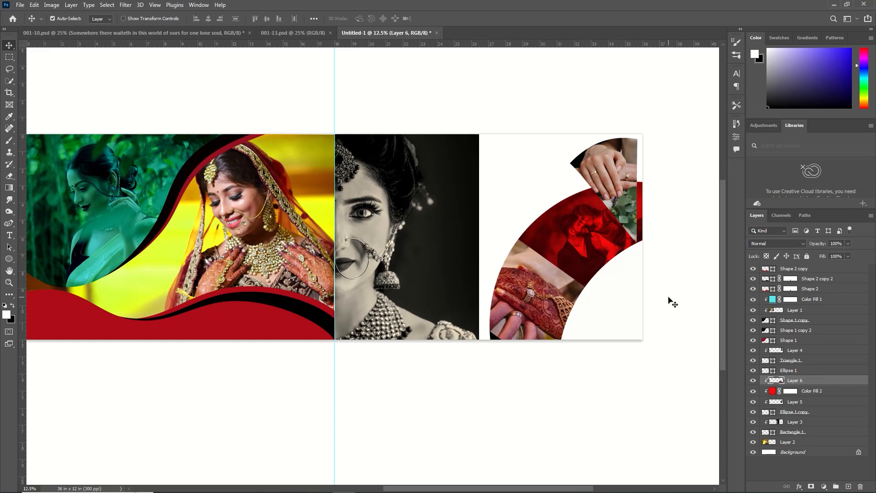
- Rotate the clipped hands photo by about -2.8° and nudge it to fit within the arc section
key("ctrl+t")
left_click_drag(453, 230, 449, 234)
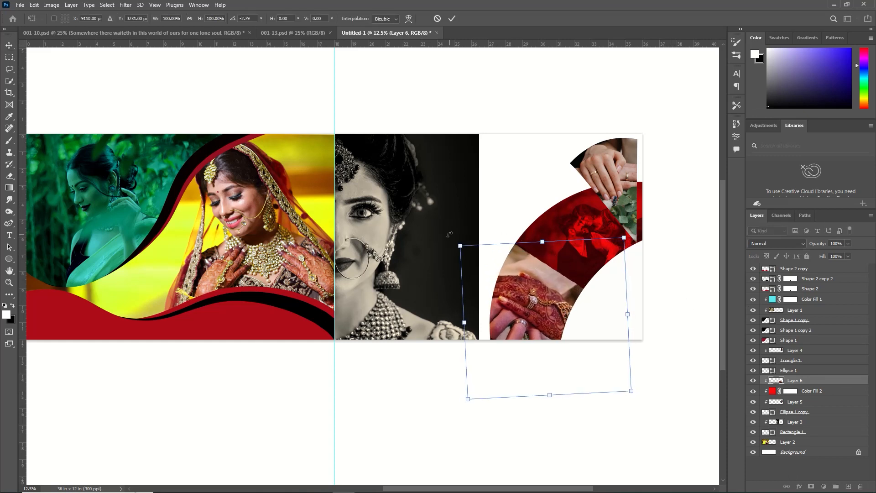
left_click_drag(472, 319, 471, 318)
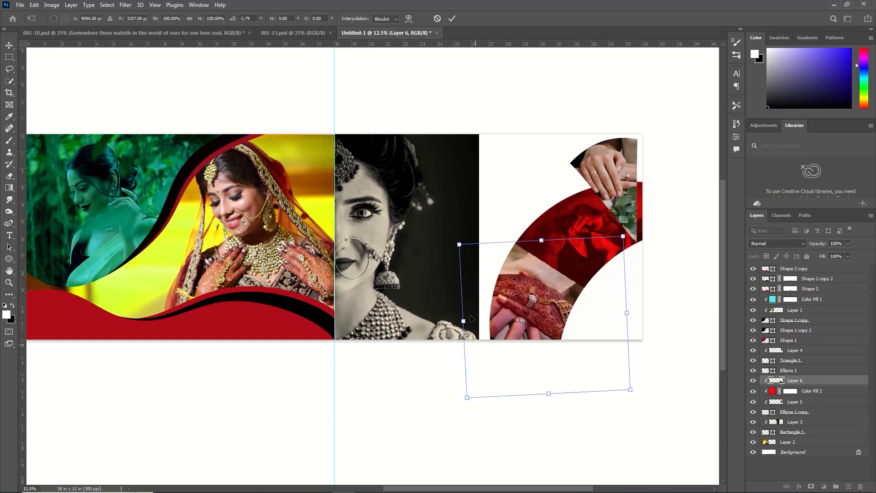
left_click(453, 18)
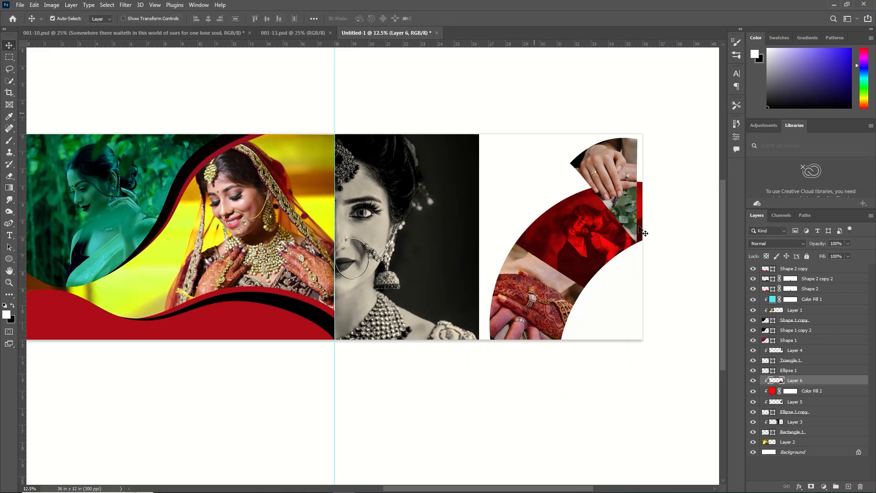
- Draw a closed four-point Pen tool shape about 1240 x 1760 px in the white corner inside the arc
left_click(8, 259)
right_click(8, 224)
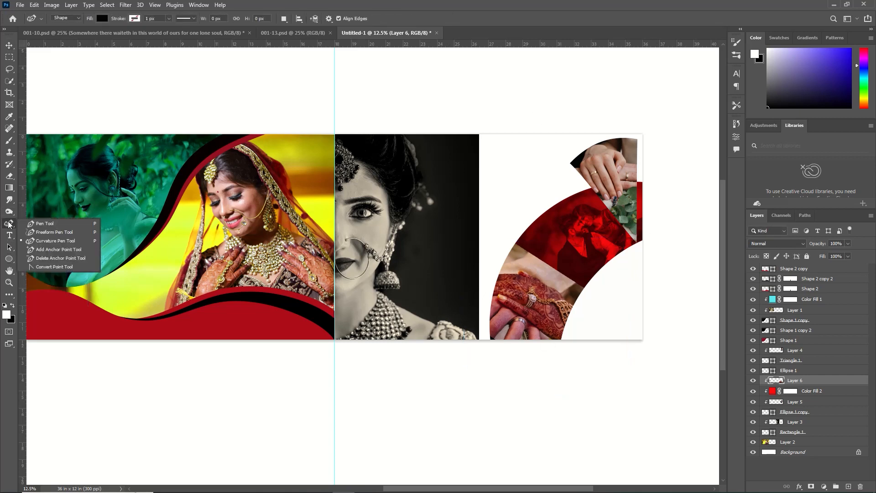
left_click(39, 225)
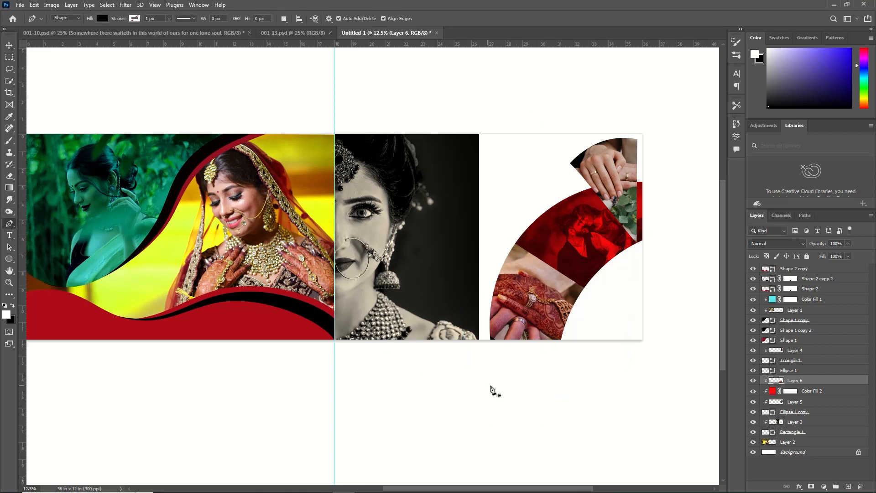
left_click(642, 254)
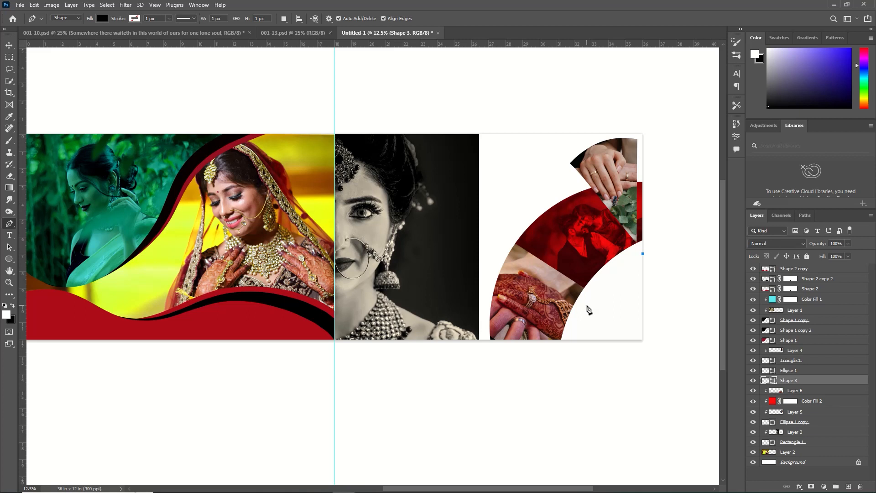
left_click(582, 304)
left_click(598, 354)
left_click(652, 349)
left_click(643, 254)
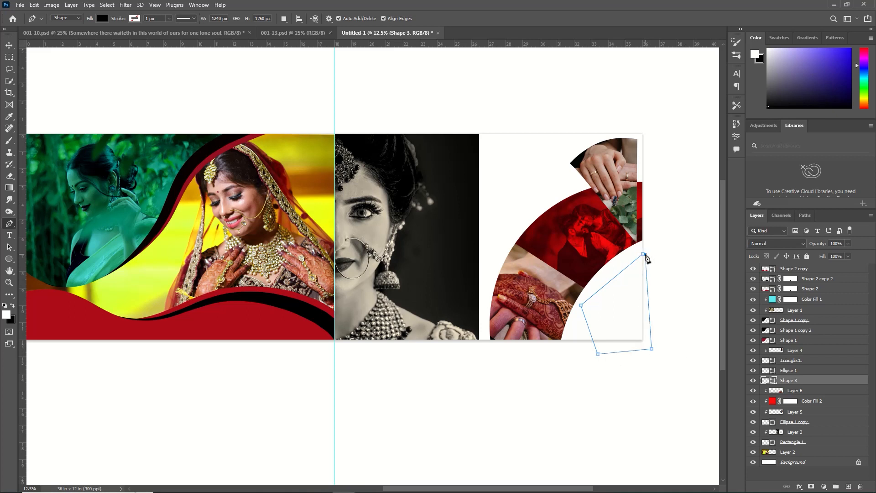
- Fill Shape 3 with a light pinkish grey and move its layer above Layer 4
left_click(103, 20)
left_click(158, 36)
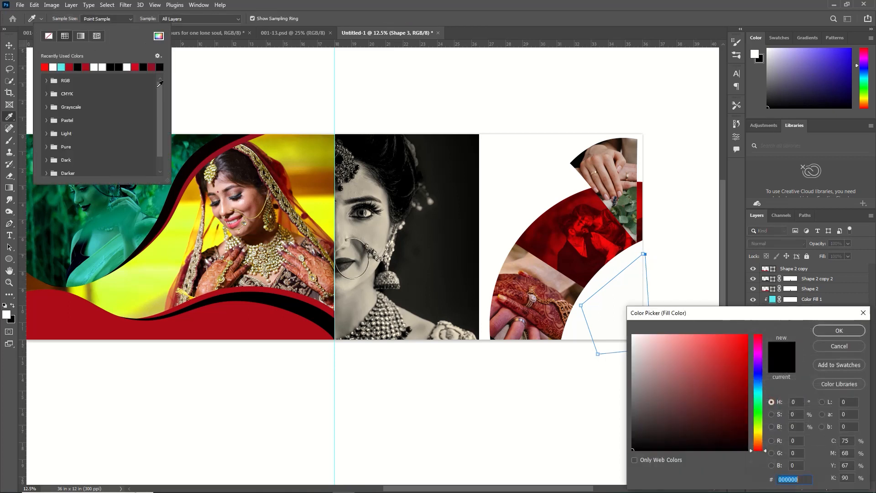
left_click(644, 357)
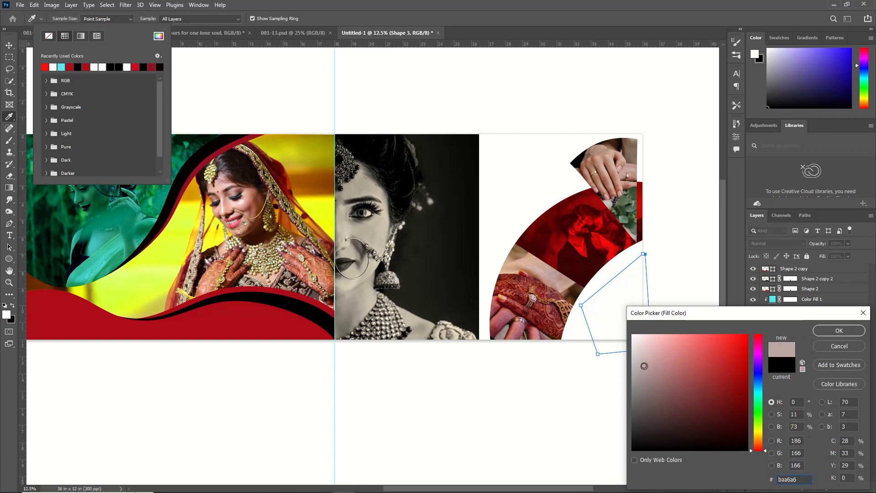
left_click(840, 330)
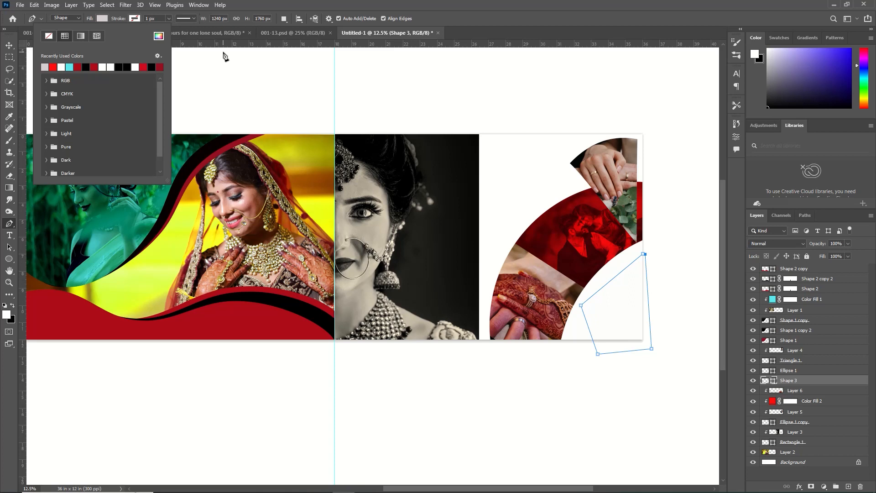
left_click(9, 45)
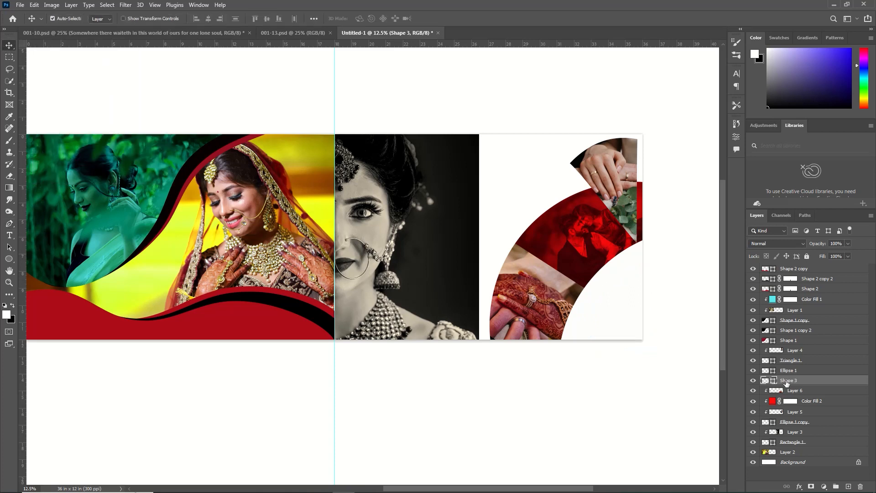
left_click_drag(787, 383, 789, 350)
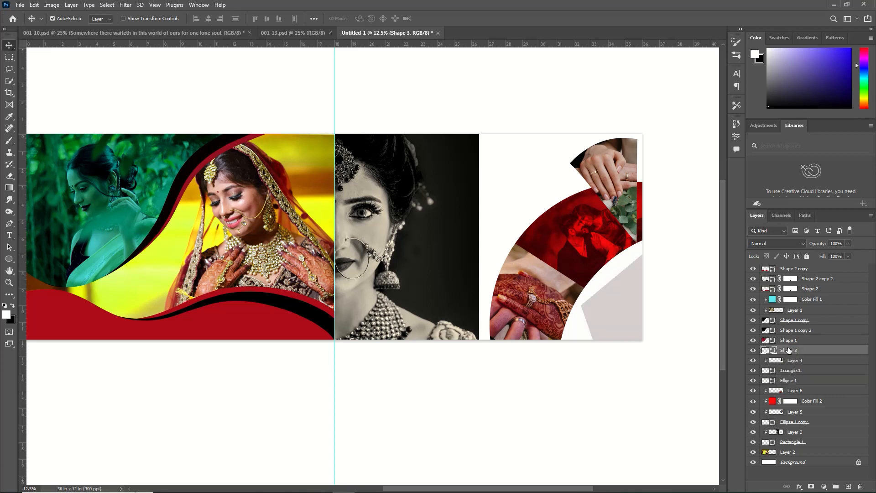
- Add a drop shadow to the Triangle 1 shape behind the ring hands photo, using the preset shadow settings
left_click(620, 180)
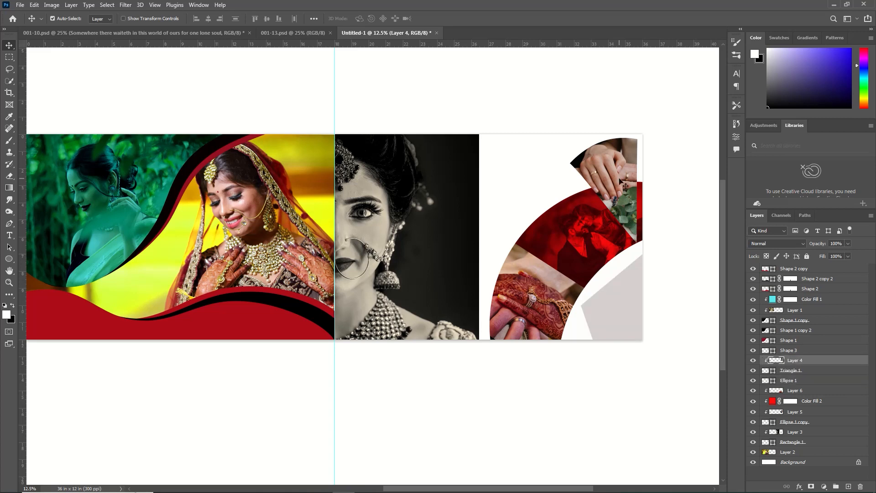
left_click(785, 374)
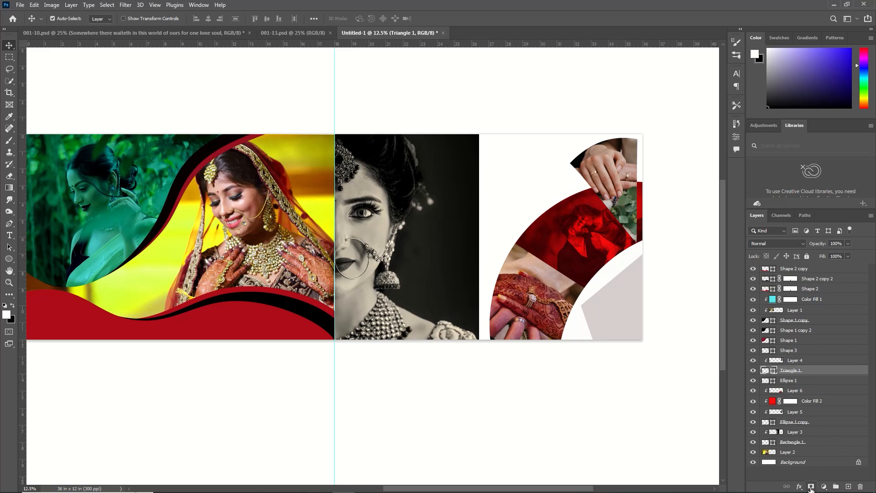
double_click(837, 376)
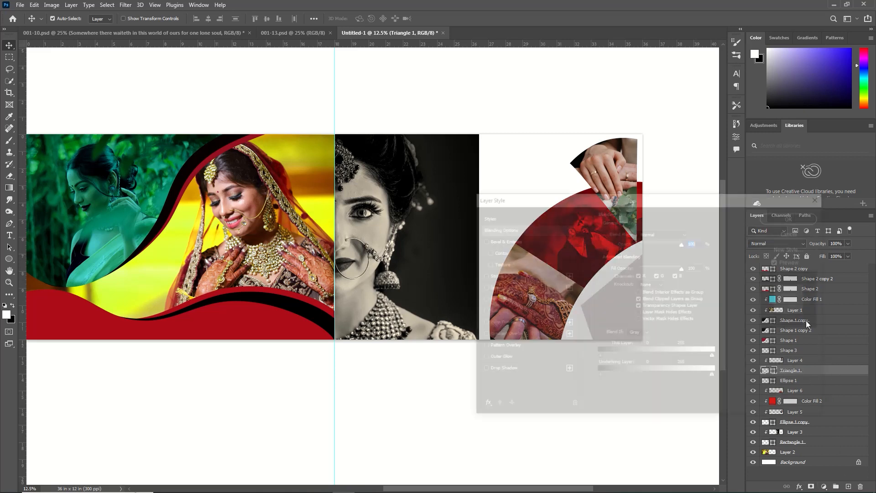
left_click_drag(633, 202, 649, 283)
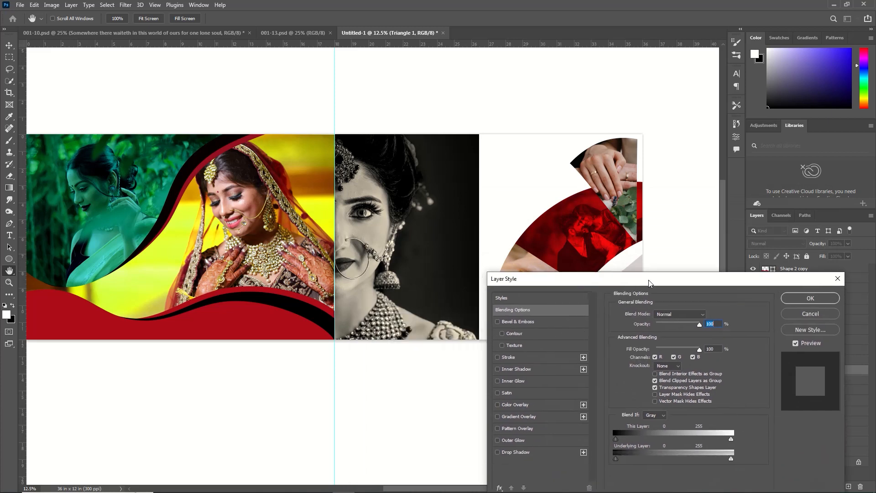
left_click(522, 452)
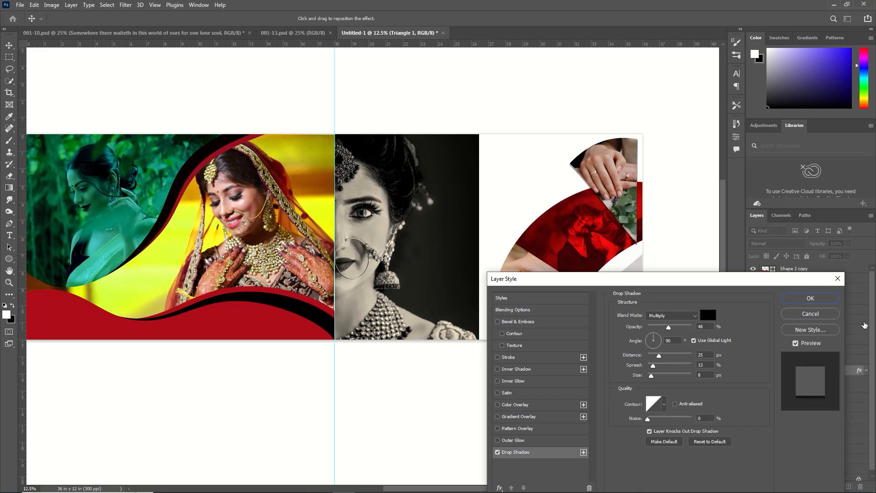
left_click(820, 300)
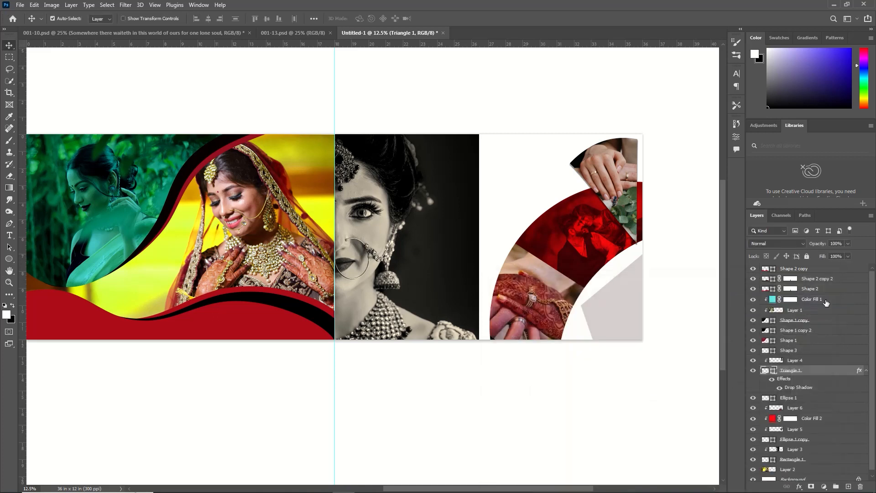
- Draw a triangle about 800 x 392 px over the pale grey shape and move its layer to the top of the stack
left_click(9, 259)
left_click(41, 276)
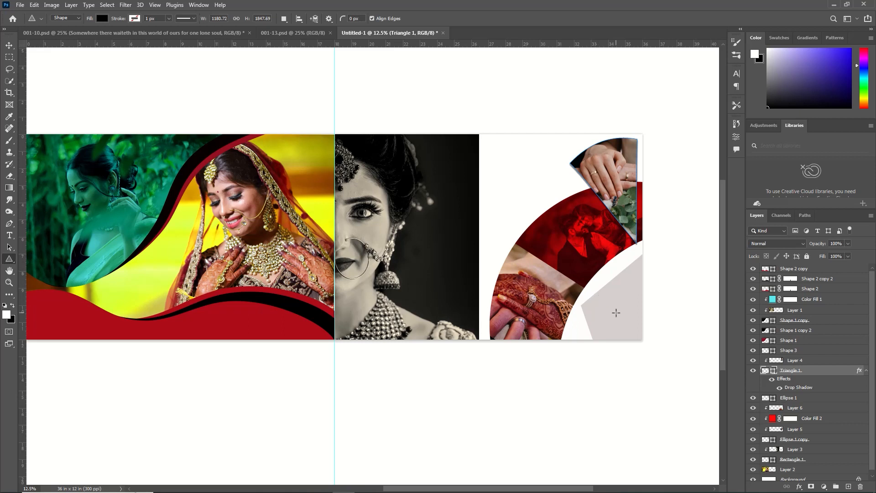
left_click_drag(603, 301, 647, 324)
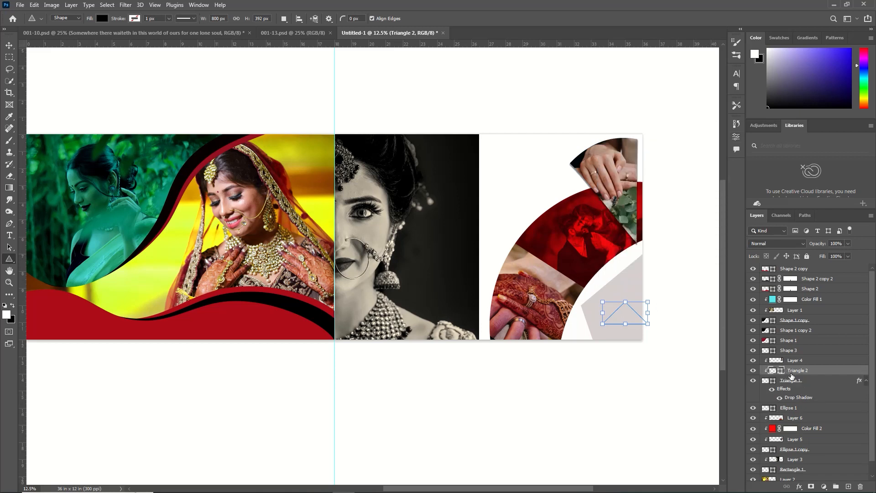
left_click_drag(791, 377, 792, 267)
- Rotate the new triangle about -131° into the spread's lower-right corner and set its fill to red ff0000
key("ctrl+t")
left_click_drag(622, 290, 634, 351)
key("Return")
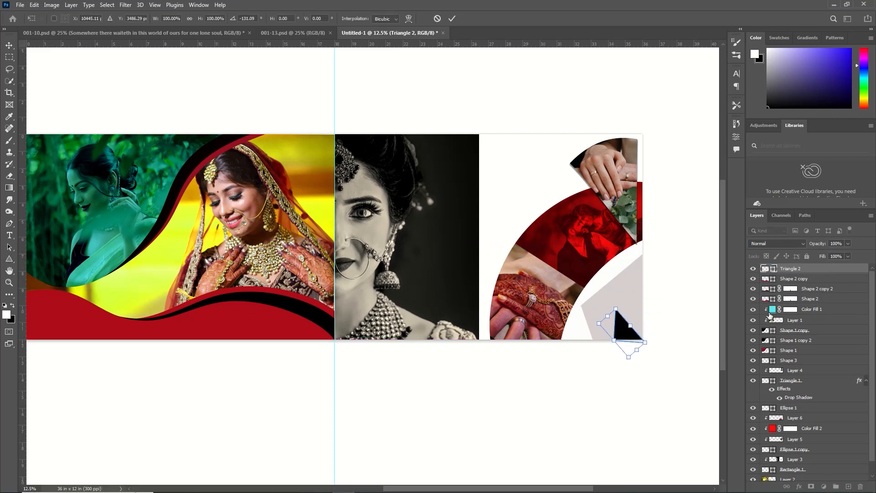
double_click(767, 269)
type("ff0000")
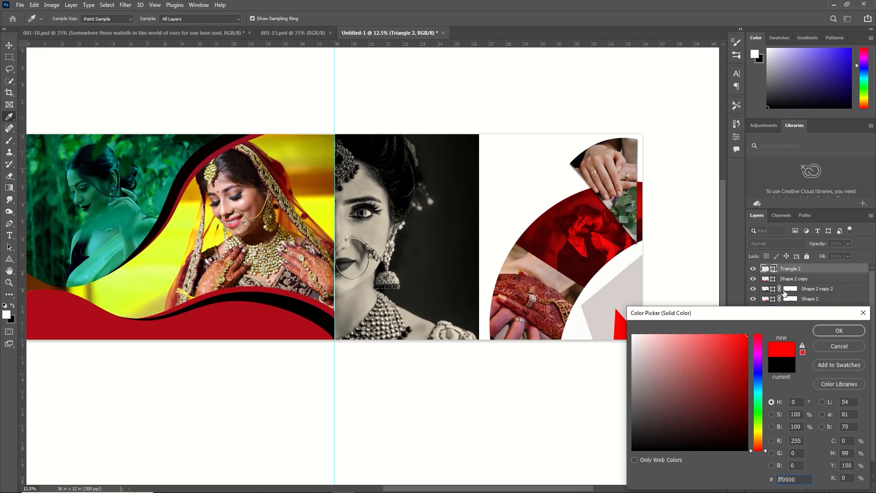
left_click(839, 330)
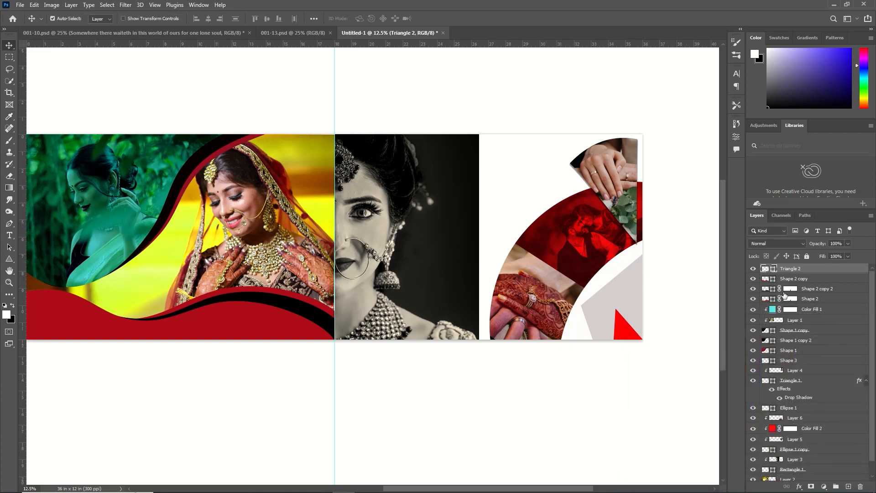
- Duplicate the red triangle, then scale the original Triangle 2 to about 65% and rotate it about -77° just above the copy
key("ctrl+j")
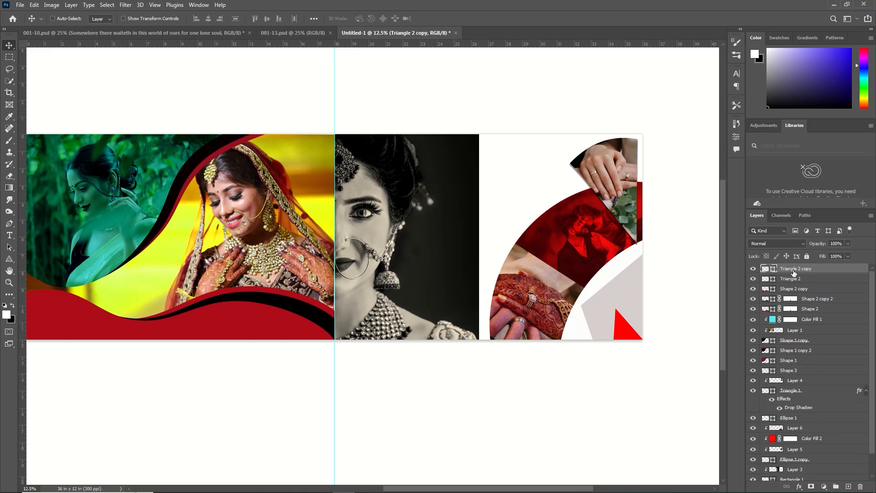
left_click(789, 280)
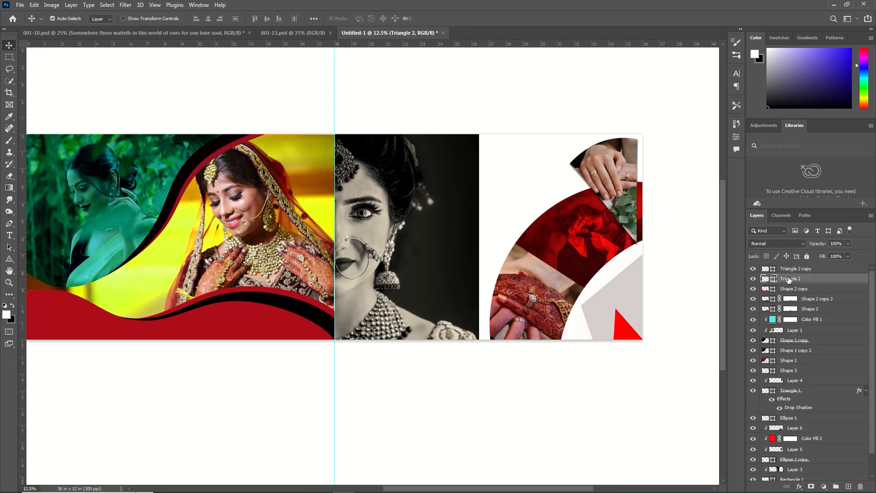
key("ctrl+t")
left_click_drag(650, 320, 611, 270)
left_click_drag(653, 290, 634, 302)
left_click(452, 19)
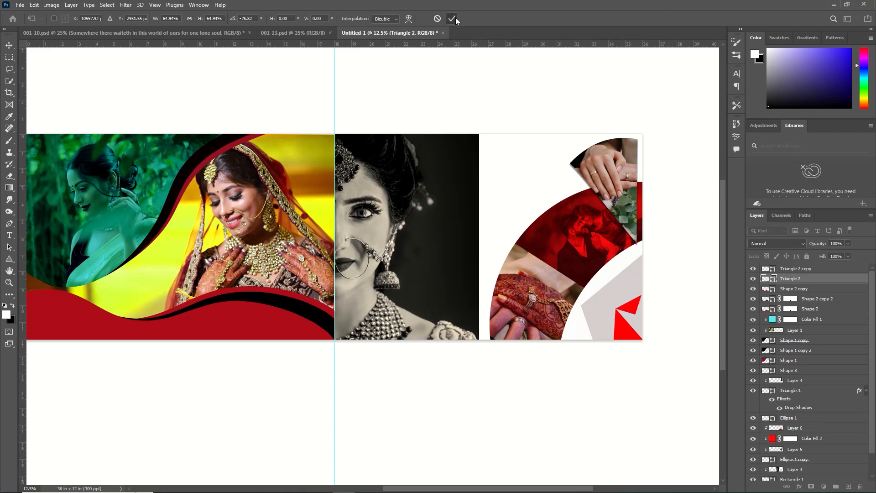
- Change the fill of the smaller triangle, Triangle 2, to black 000000
double_click(773, 279)
type("000000")
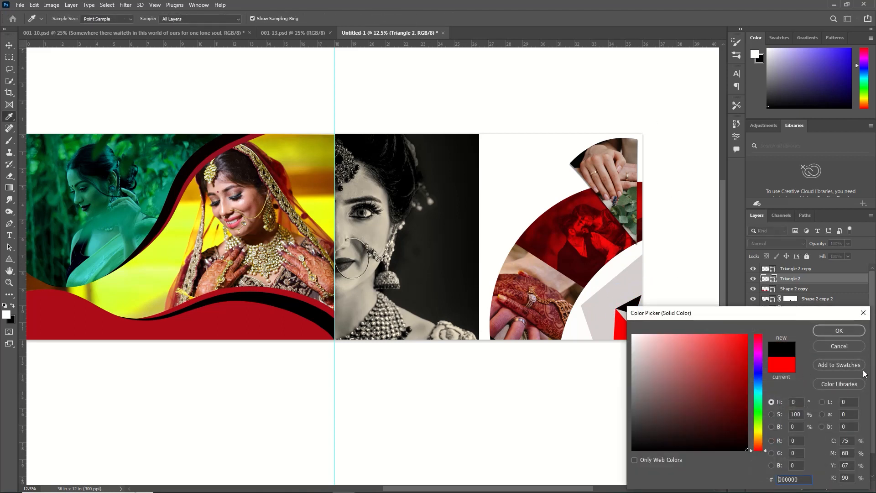
left_click(840, 330)
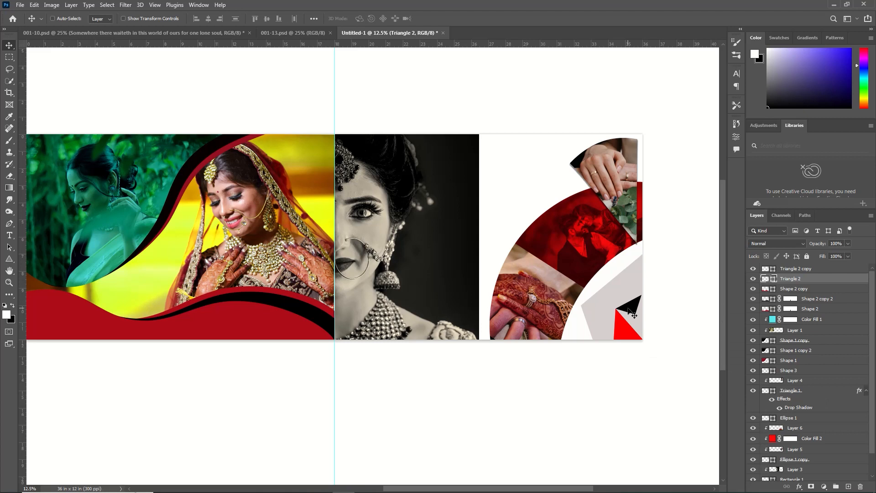
- Duplicate the black Triangle 2, scale the copy to about 49%, rotate it about -117° and place it in the white area beside the photo arc
key("ctrl+j")
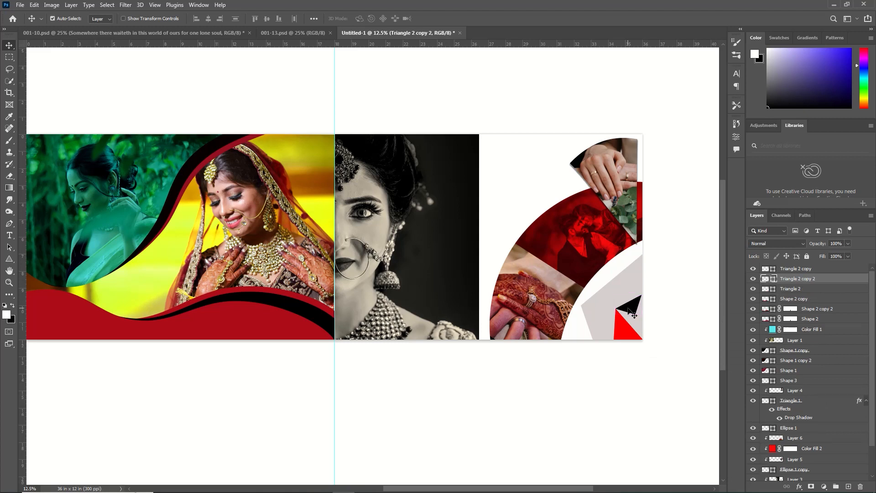
key("ctrl+t")
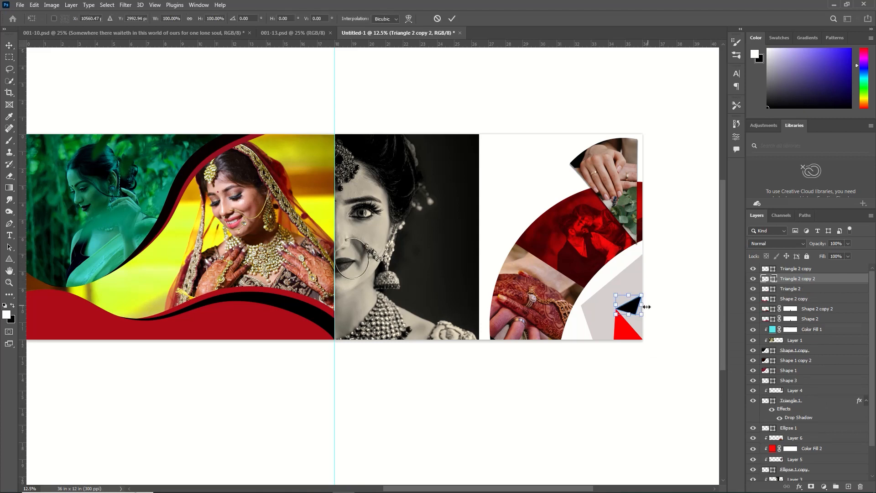
left_click_drag(644, 303, 453, 208)
left_click_drag(499, 226, 498, 221)
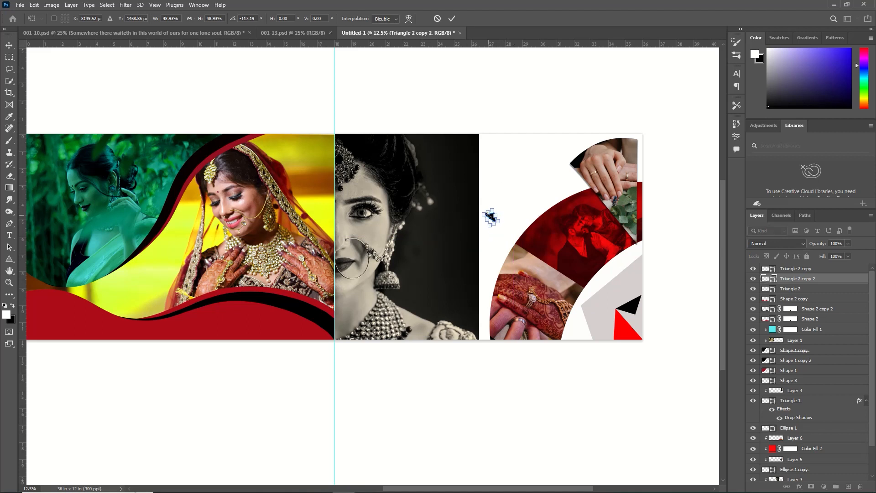
left_click(451, 21)
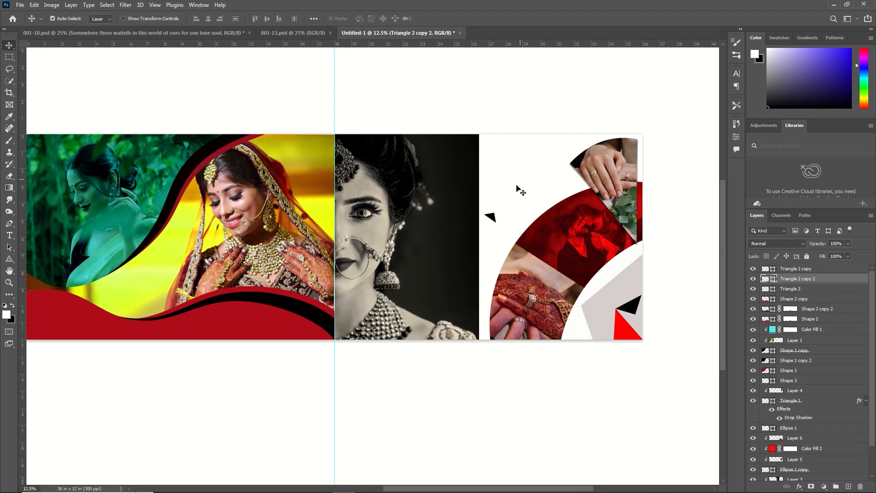
- Duplicate the red triangle and place a smaller, rotated copy just below the small black triangle beside the photo arc
left_click(626, 322)
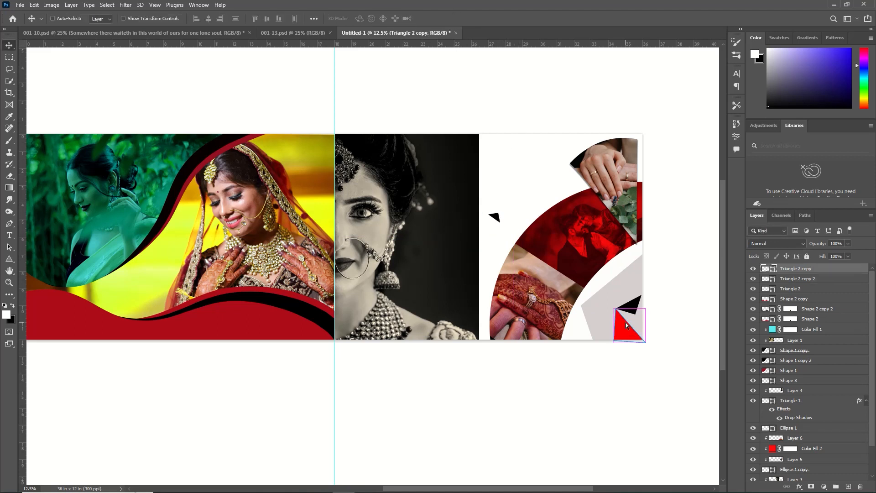
key("ctrl+j")
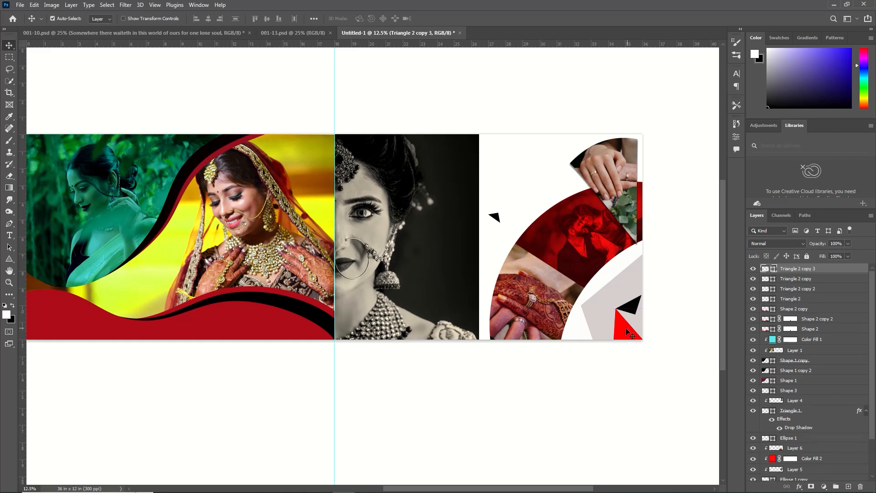
left_click_drag(624, 330, 501, 224)
- Copy the black-and-gold Marriage heading with its linked verse from 001-10.psd into the spread and position it in the white area above the small triangles
left_click(264, 32)
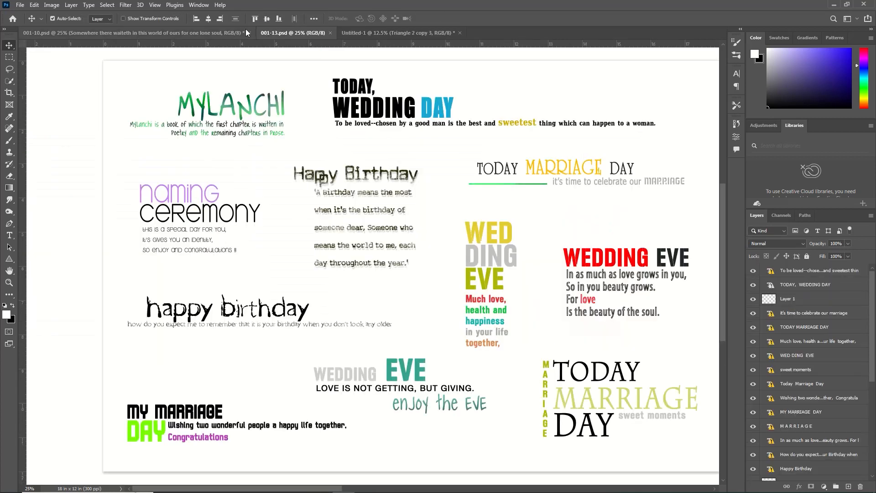
left_click(246, 31)
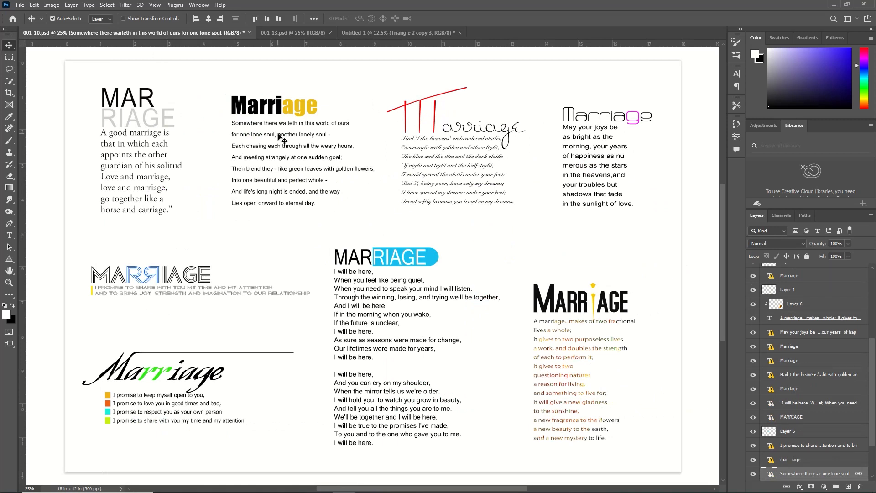
left_click_drag(279, 137, 382, 29)
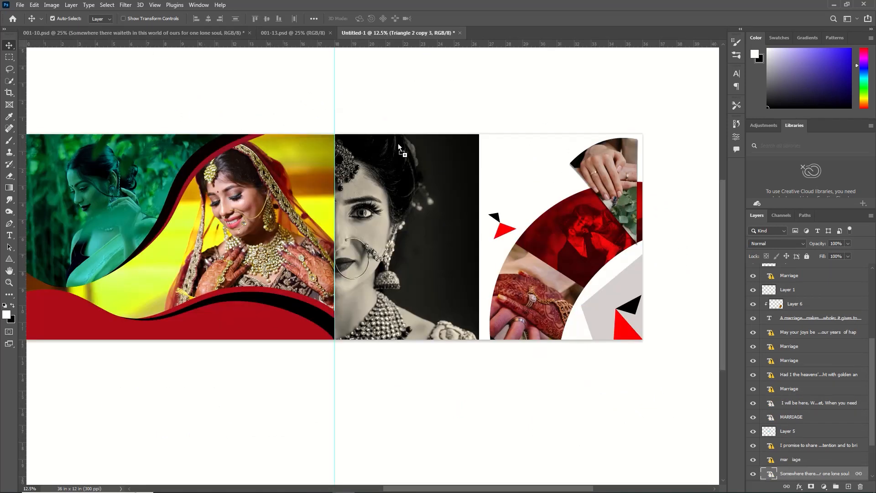
left_click_drag(398, 143, 522, 161)
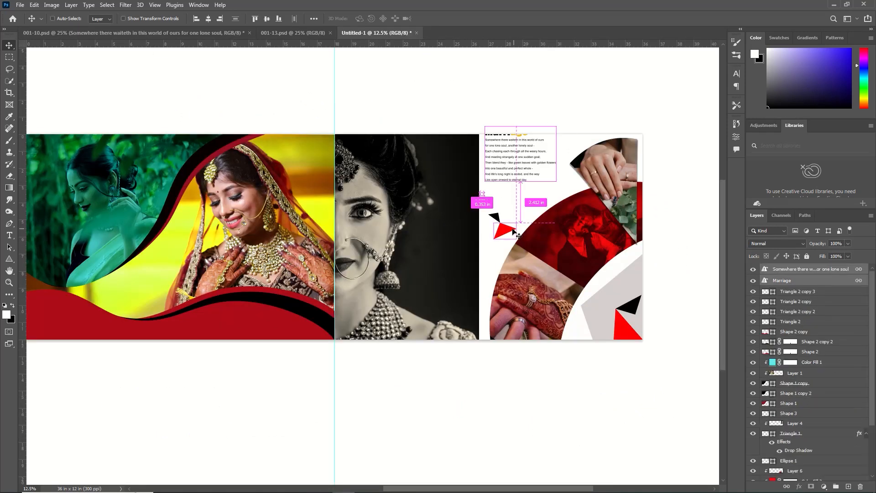
key("ctrl+t")
left_click(465, 198)
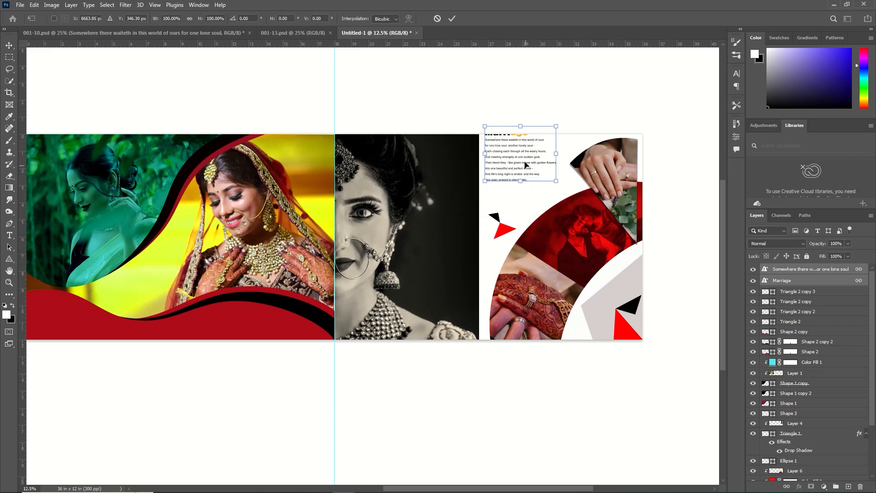
left_click_drag(526, 164, 538, 190)
left_click(452, 19)
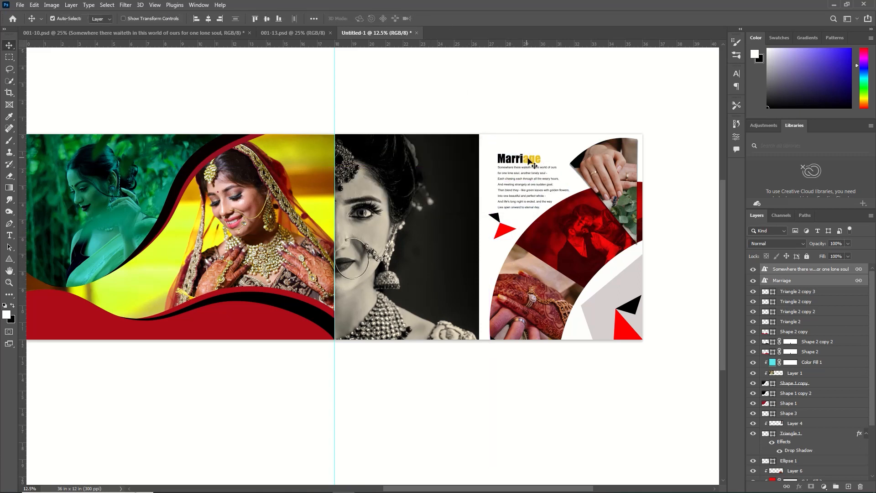
- Unlink the Marriage heading layer from the verse text layer
left_click(860, 282)
right_click(861, 284)
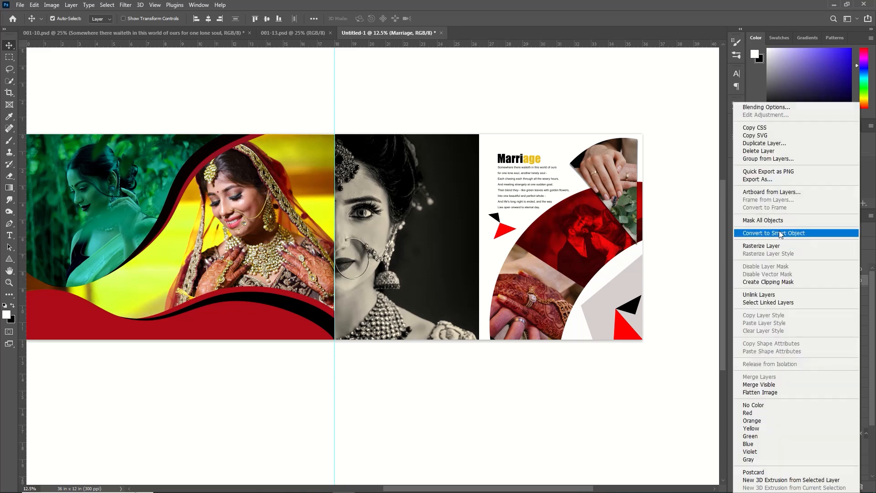
left_click(780, 295)
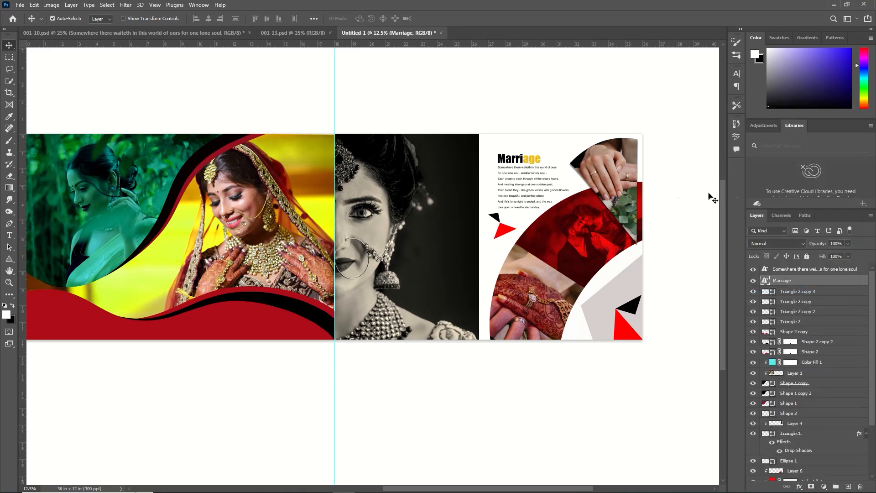
- Move the Marriage heading up from the verse, scale it to about 167% and nudge it towards the white area's upper-left corner
left_click_drag(523, 155, 522, 150)
key("ctrl+t")
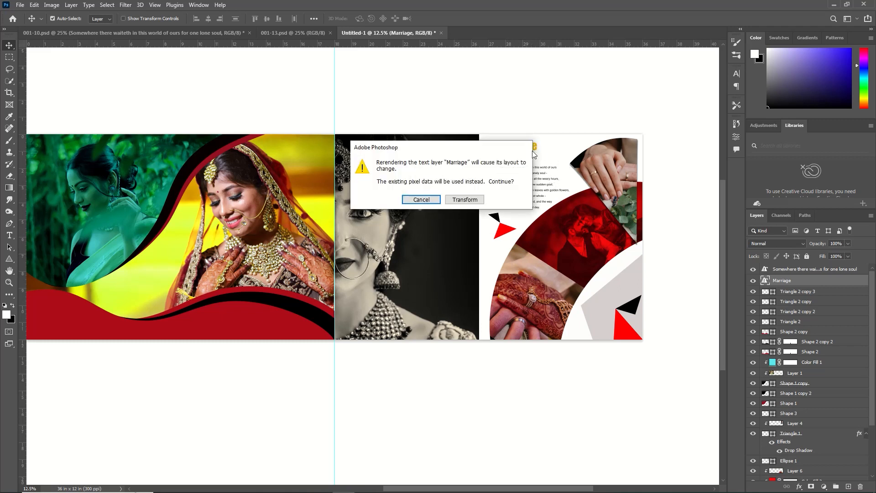
left_click(479, 201)
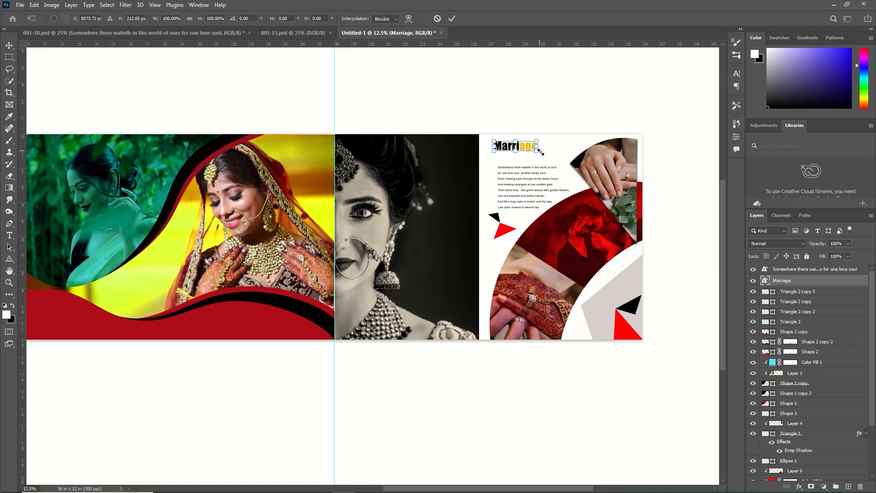
left_click_drag(540, 151, 567, 162)
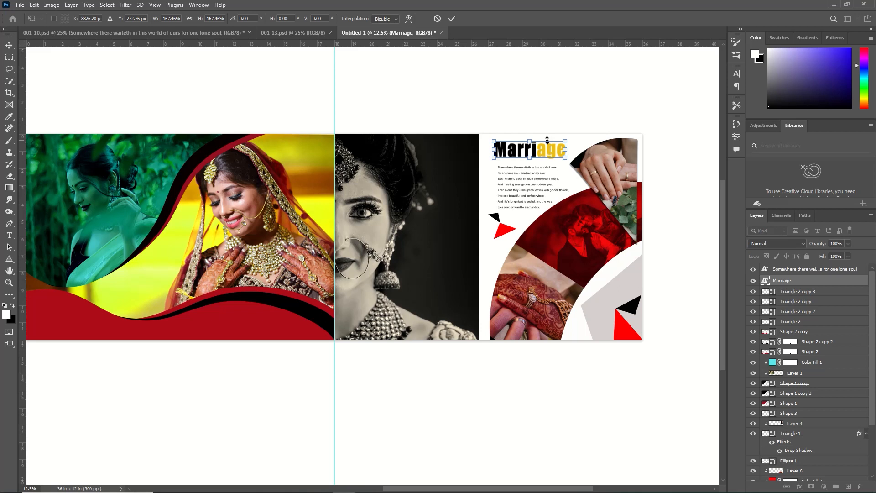
key("shift+Left")
key("shift+Left")
key("shift+Left")
key("shift+Left")
key("shift+Left")
key("shift+Left")
key("shift+Left")
key("shift+Left")
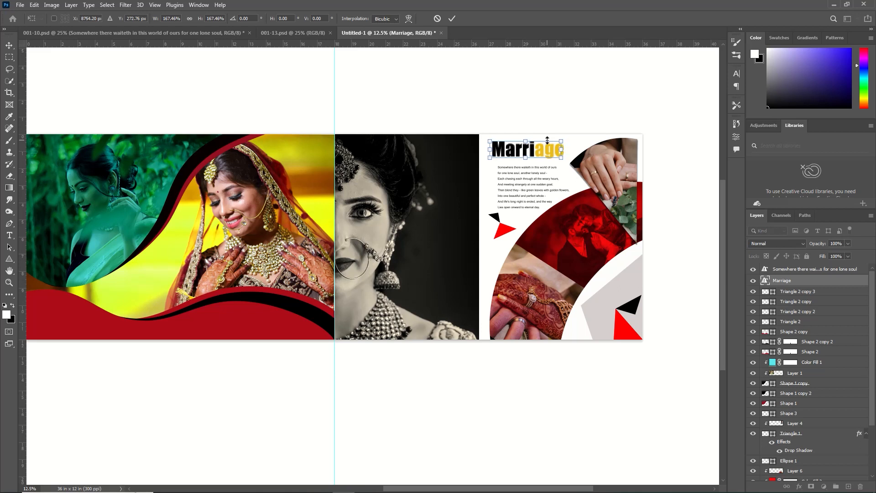
key("Up")
key("Up")
key("Up")
key("Left")
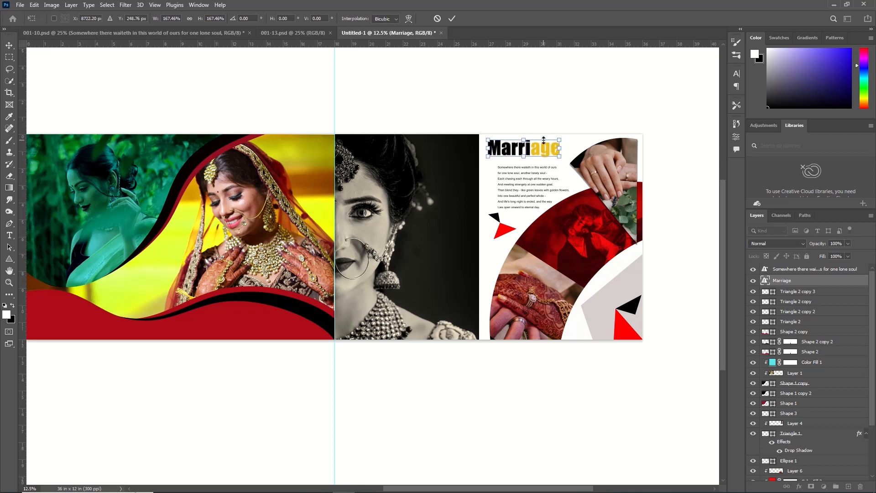
key("Down")
key("Down")
left_click(458, 19)
- Apply a Color Overlay in red ff0000 to the Marriage heading
double_click(842, 281)
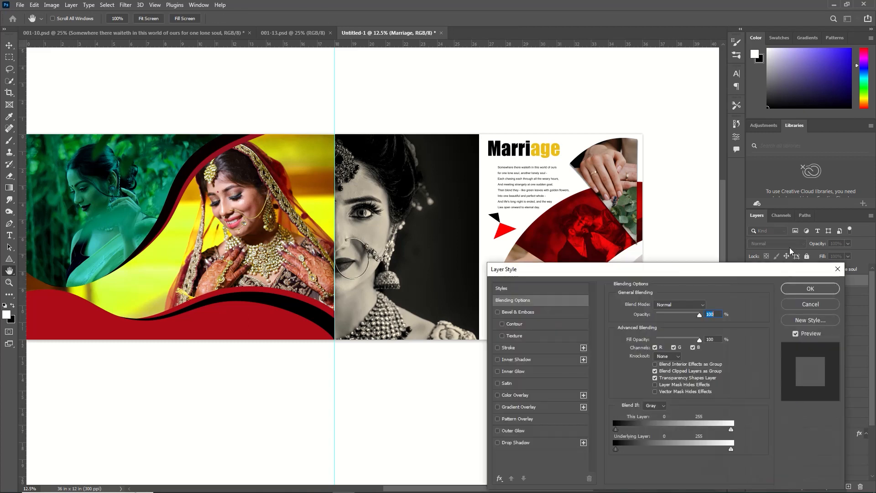
left_click(523, 398)
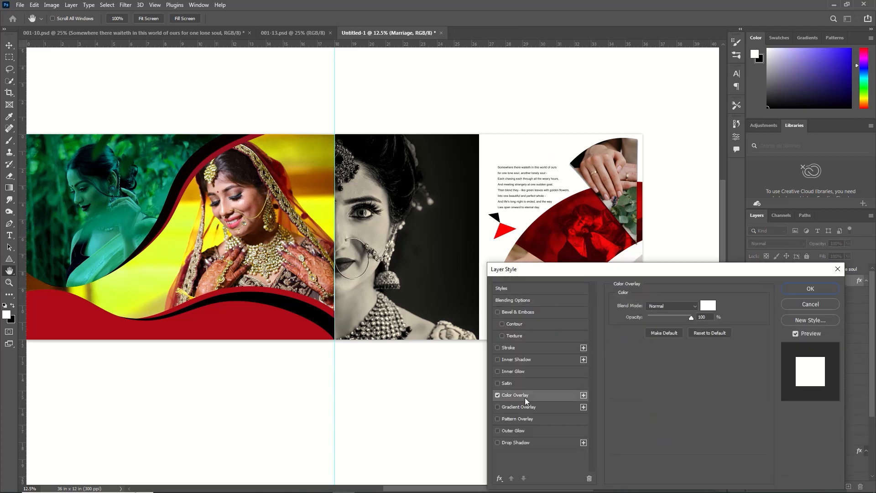
left_click(709, 306)
type("ff0000")
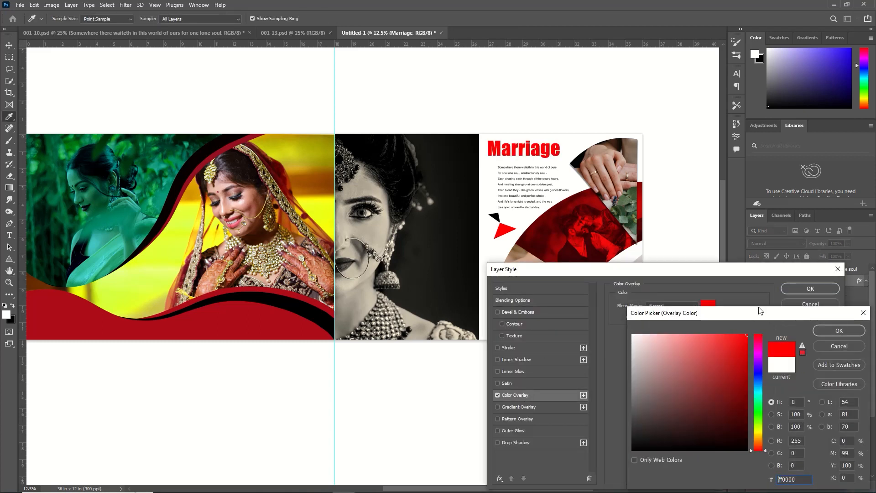
left_click(845, 330)
left_click(812, 291)
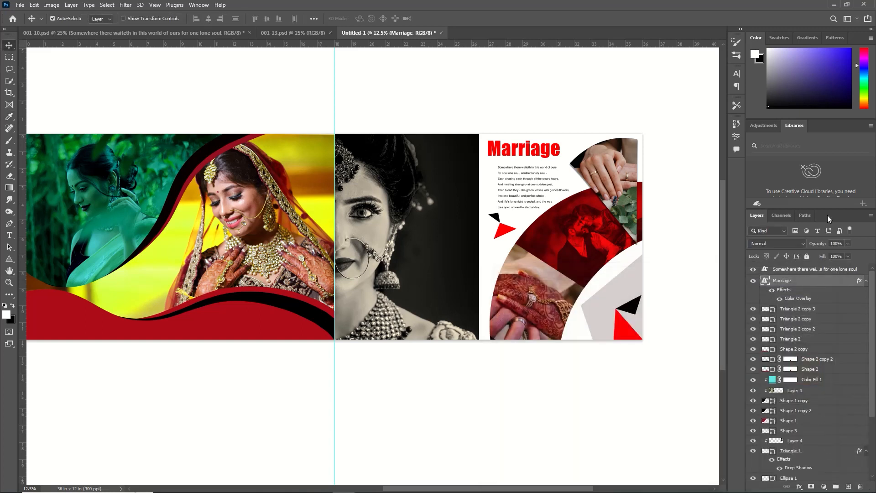
- Set up the Pen tool in Shape mode with no fill and a red stroke about 21 px wide
left_click(9, 224)
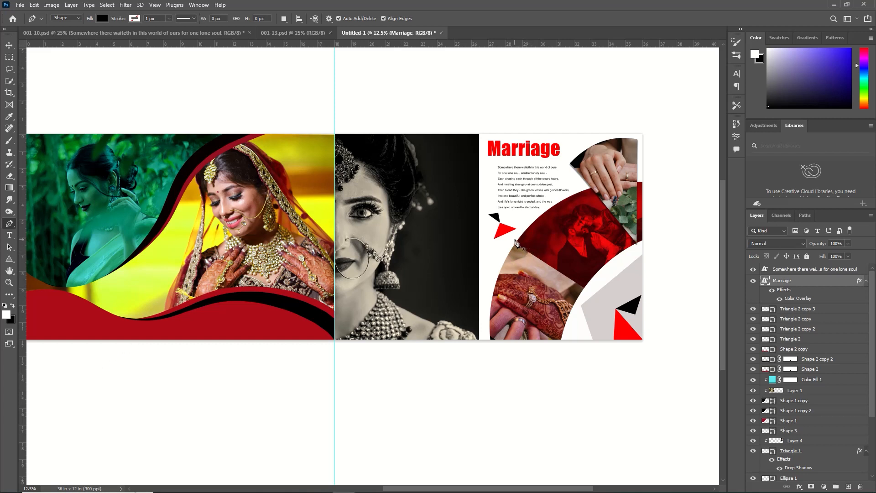
left_click(106, 19)
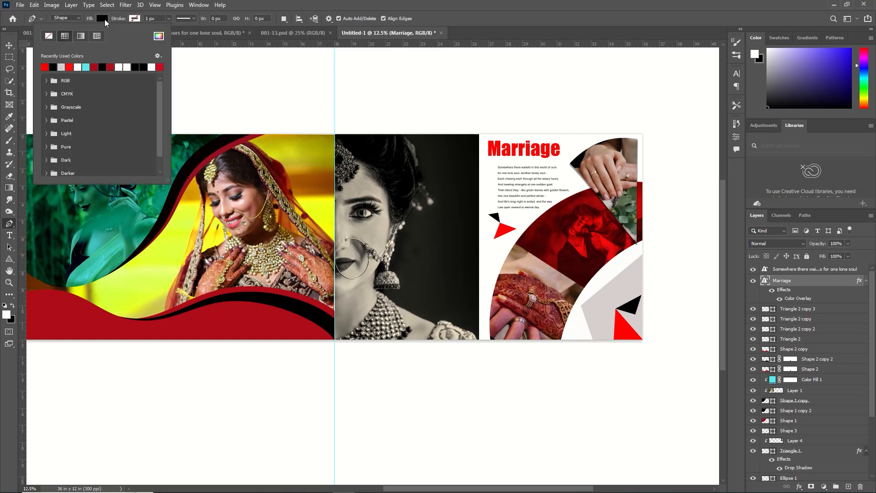
left_click(49, 36)
left_click(135, 18)
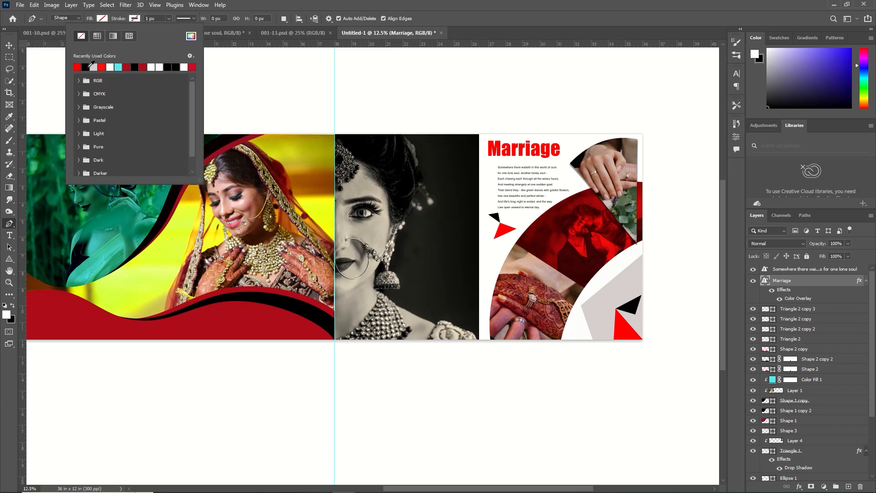
left_click(78, 67)
left_click(167, 20)
left_click(167, 19)
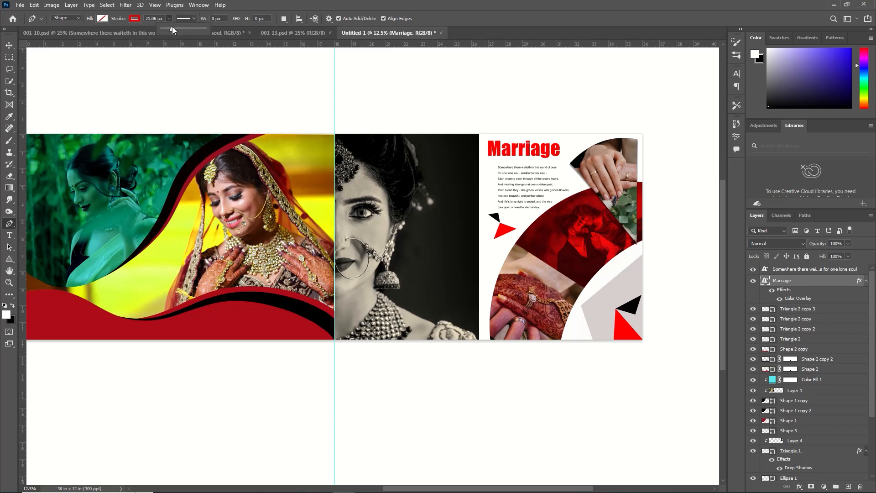
left_click(168, 20)
- Draw a curved red line along the outside of the photo arc, from below the verse down to the spread's lower edge
left_click(533, 218)
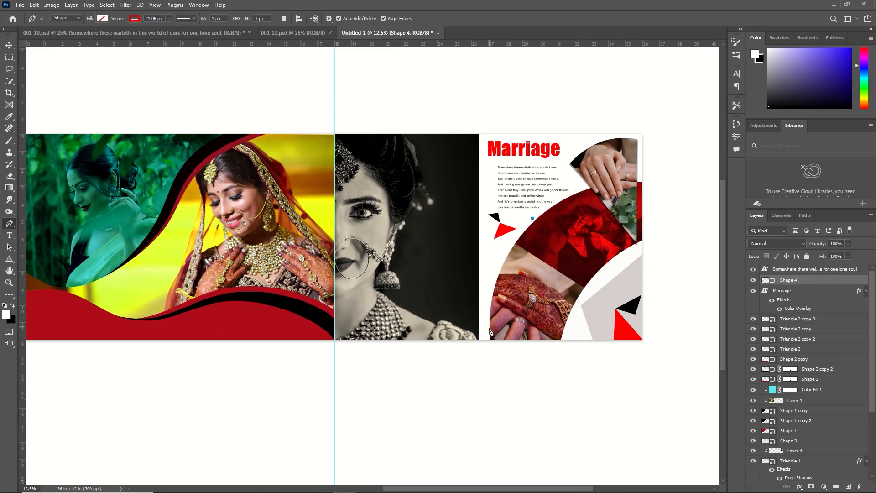
mouse_move(488, 342)
left_mouse_down()
mouse_move(526, 378)
mouse_move(510, 377)
mouse_move(495, 393)
mouse_move(486, 408)
mouse_move(498, 426)
mouse_move(489, 420)
left_mouse_up()
key("v")
left_click(805, 303)
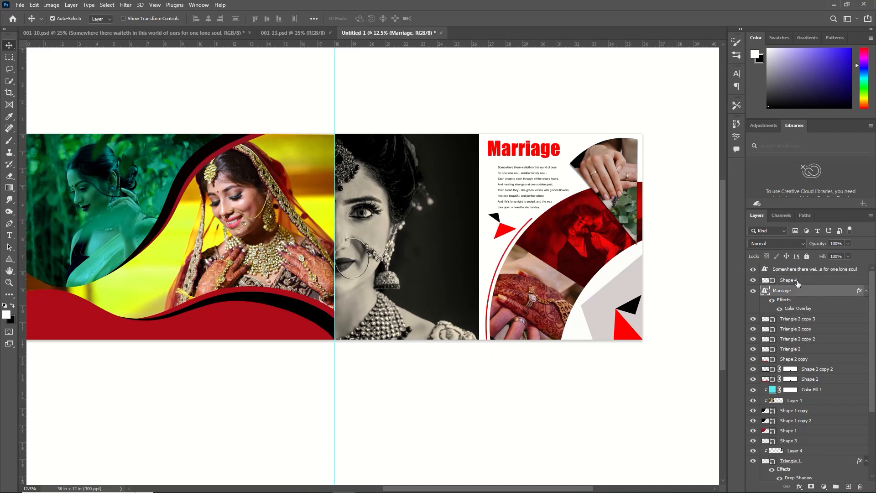
- Duplicate the curved line, then set the solid colour of the original Shape 4 to black 000000
left_click(798, 281)
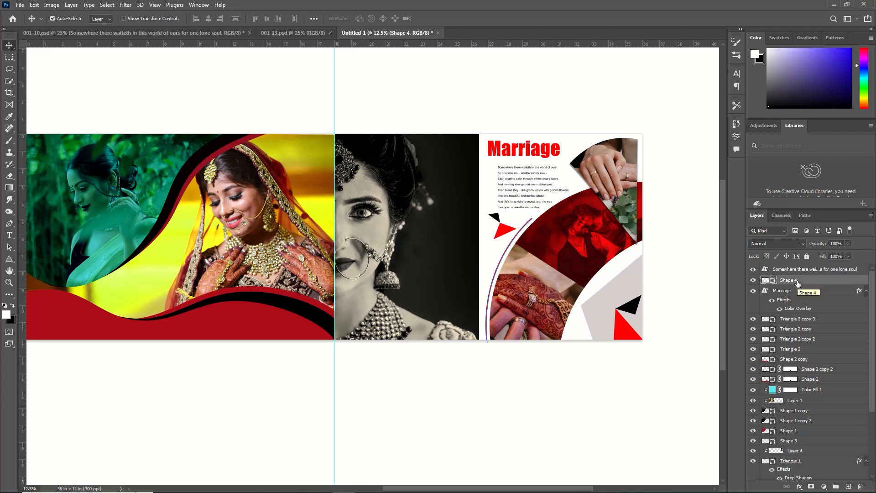
key("ctrl")
key("ctrl+j")
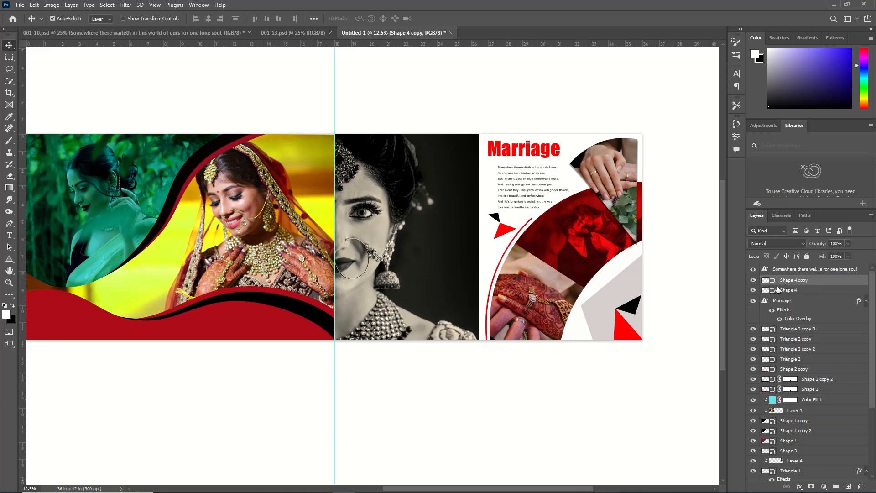
double_click(770, 289)
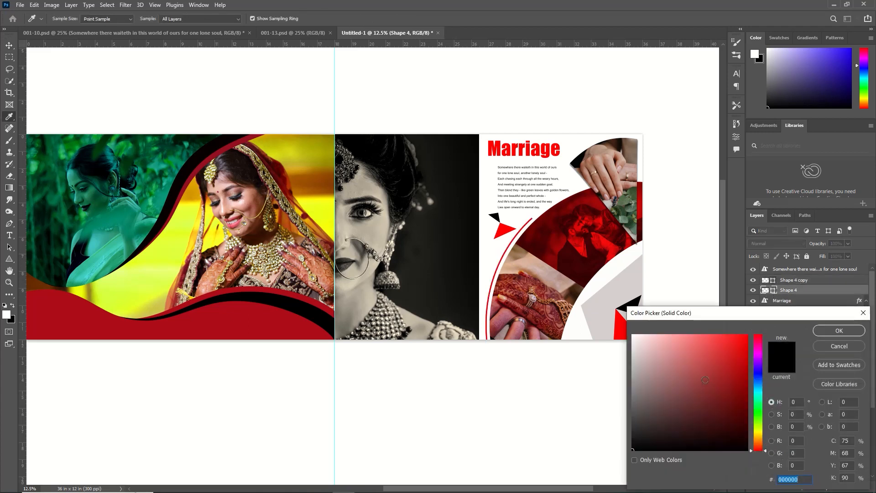
left_click_drag(705, 383, 749, 465)
left_click(836, 332)
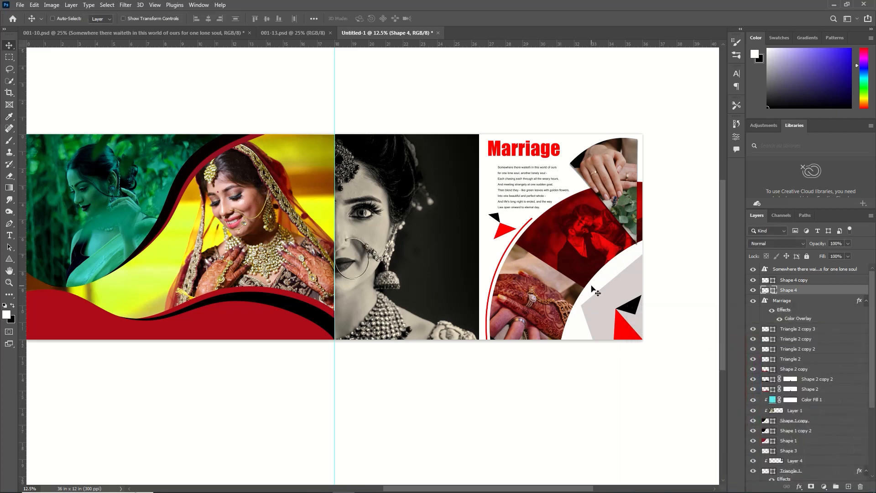
- Move, rotate and warp the Shape 4 curve into a second line just outside the red one, ending at the spread's lower edge
key("ctrl+t")
left_click_drag(532, 219, 510, 240)
left_click_drag(496, 274, 488, 275)
left_click_drag(526, 237, 524, 233)
left_click_drag(497, 284, 494, 284)
left_click_drag(473, 239, 467, 245)
left_click_drag(502, 279, 503, 291)
left_click_drag(511, 249, 507, 244)
left_click_drag(496, 265, 509, 242)
left_click(411, 20)
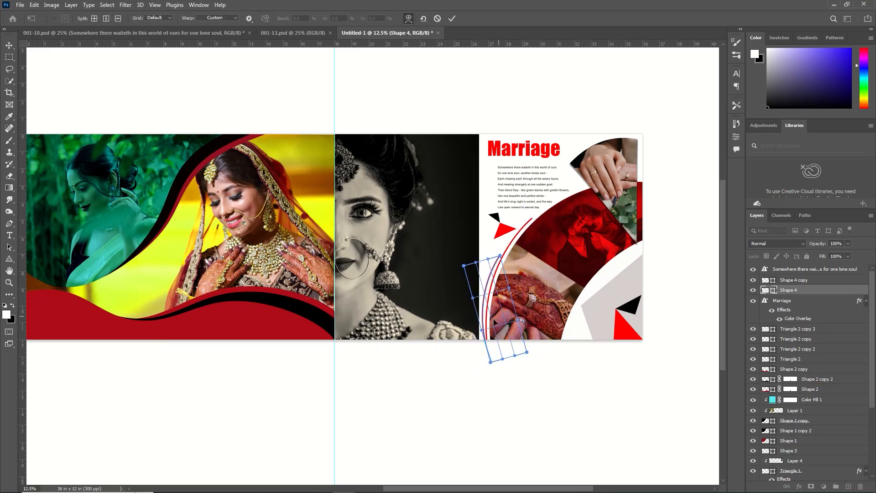
left_click_drag(483, 339, 481, 341)
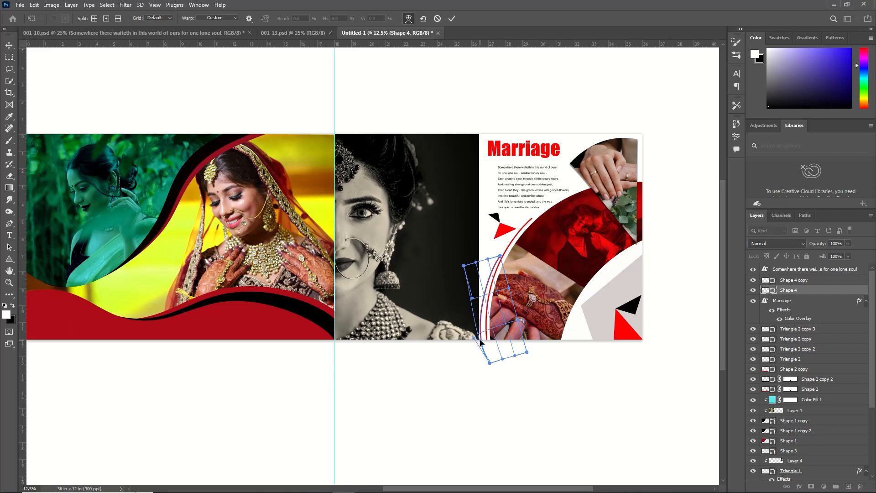
left_click(454, 19)
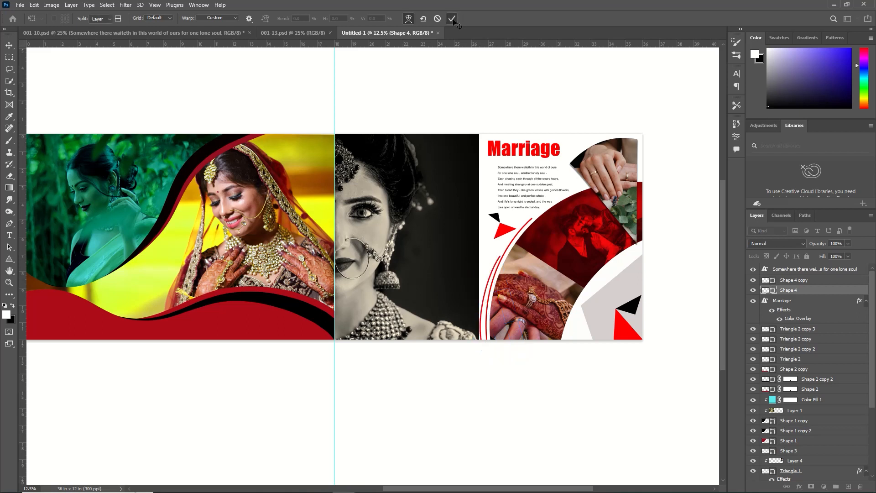
- Apply a black Color Overlay to the outer curved line, Shape 4
double_click(831, 290)
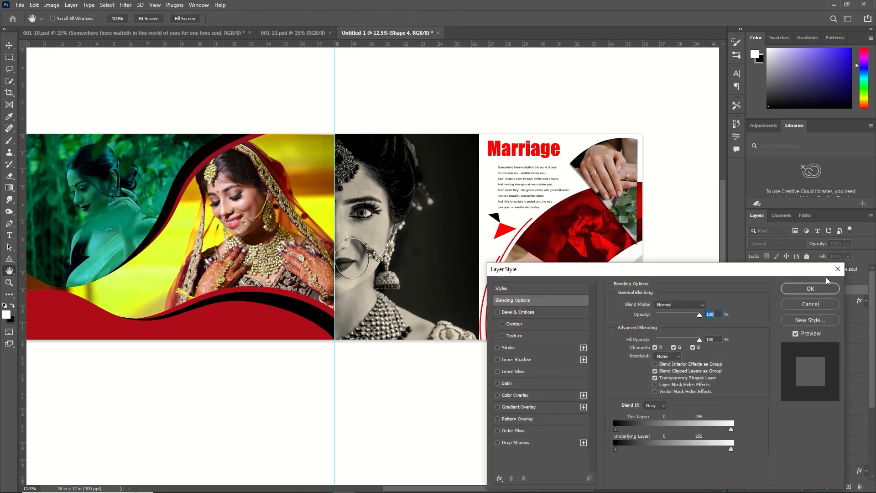
left_click(825, 289)
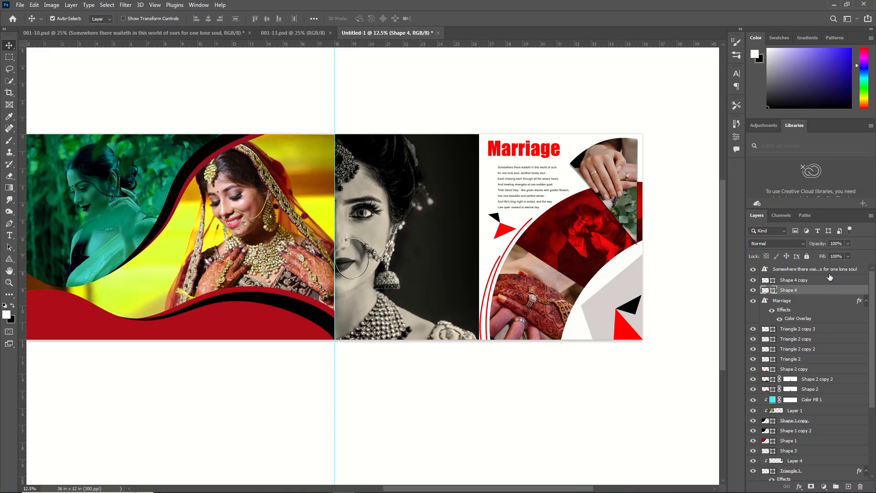
double_click(835, 291)
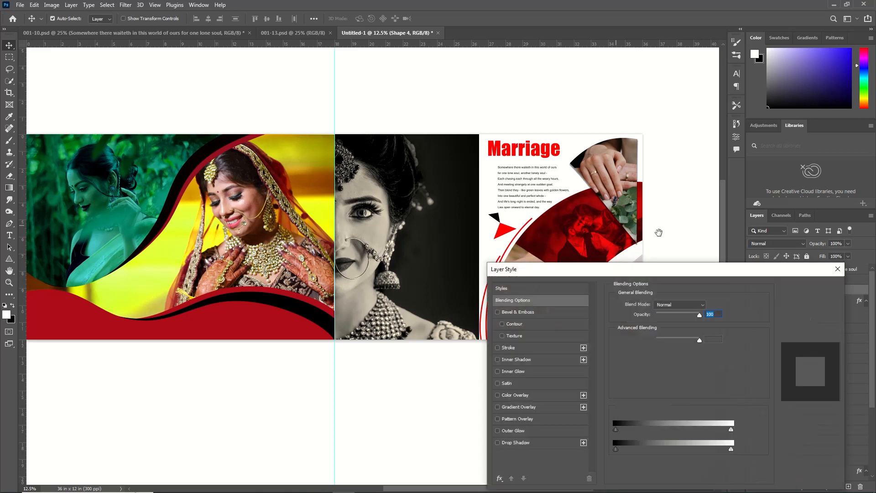
left_click(528, 395)
left_click(816, 290)
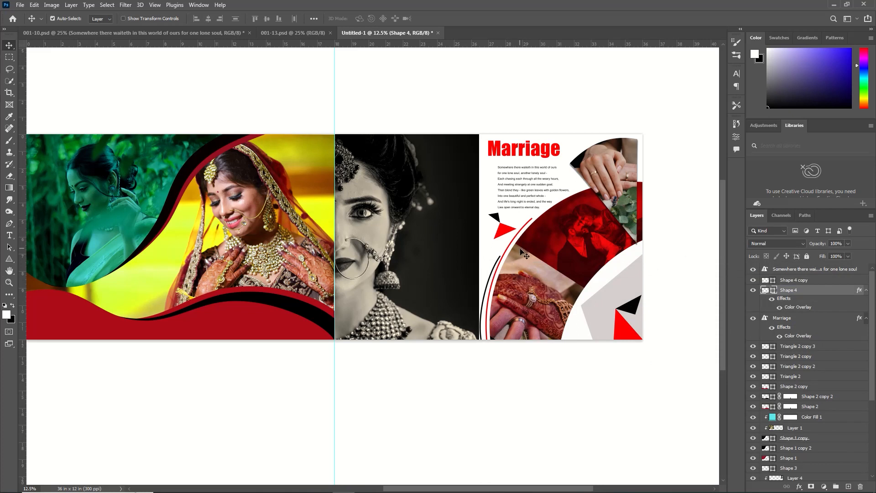
- Enlarge the black-and-white portrait together with its Rectangle 1 clipping shape to about 105%
left_click(461, 233)
scroll(781, 426, "down", 3)
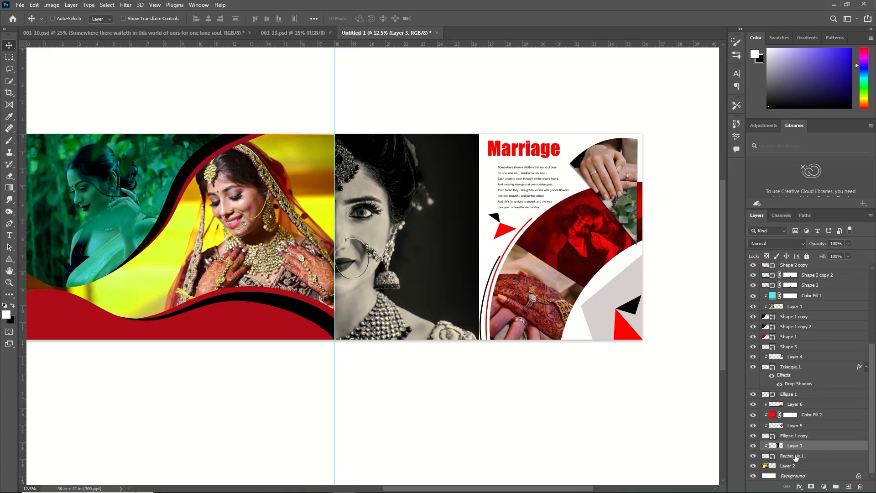
left_click(796, 456, "shift")
key("ctrl+t")
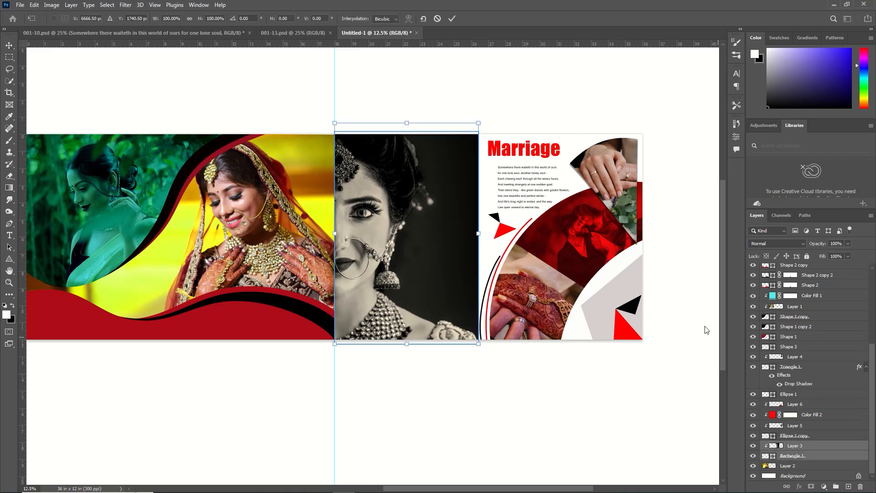
left_click_drag(484, 236, 486, 239)
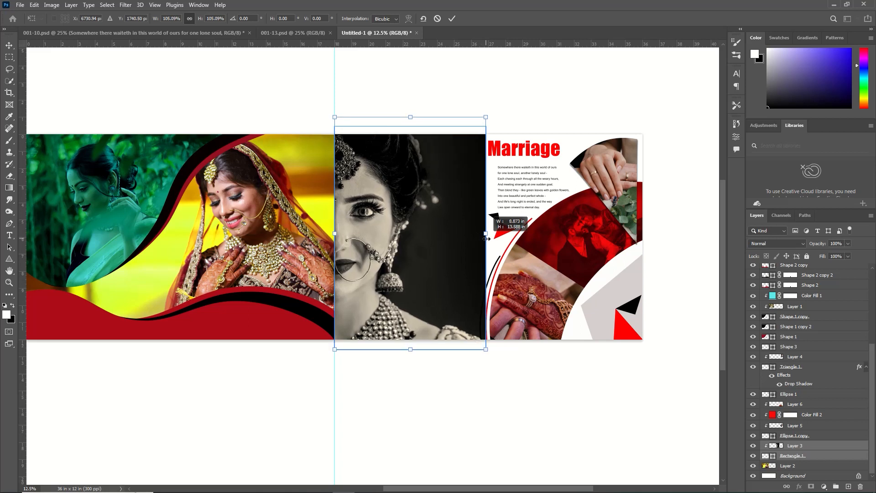
left_click_drag(487, 239, 483, 239)
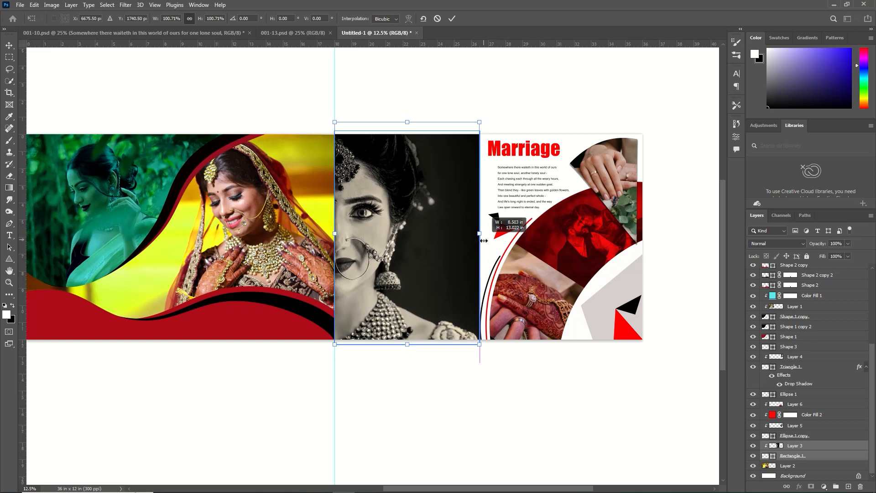
left_click_drag(484, 241, 487, 246)
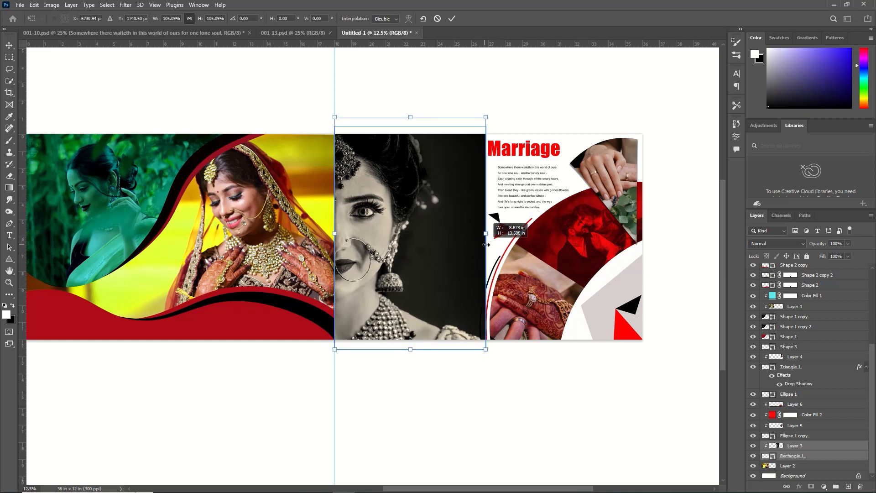
left_click_drag(487, 246, 487, 245)
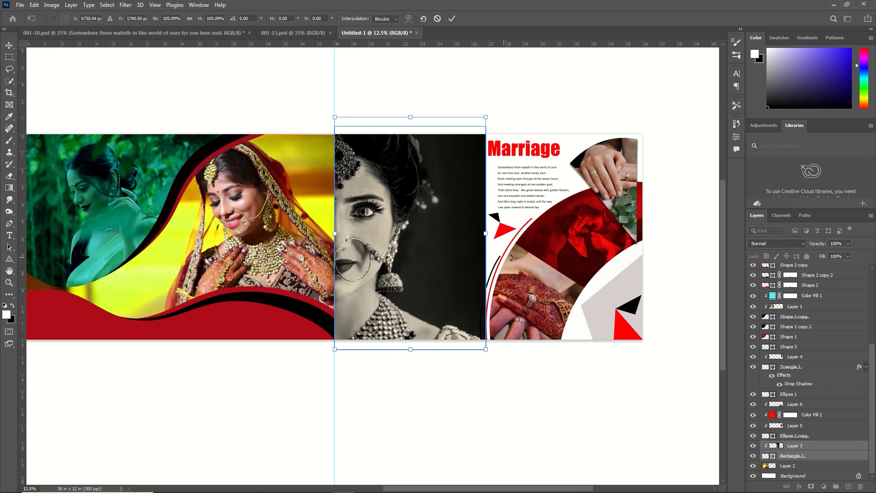
- Shift the portrait and its rectangle left, then scale them to about 101.69% with the left edge on the centre guide
key("Left")
key("Left")
key("Left")
key("Left")
key("Left")
key("Left")
key("Left")
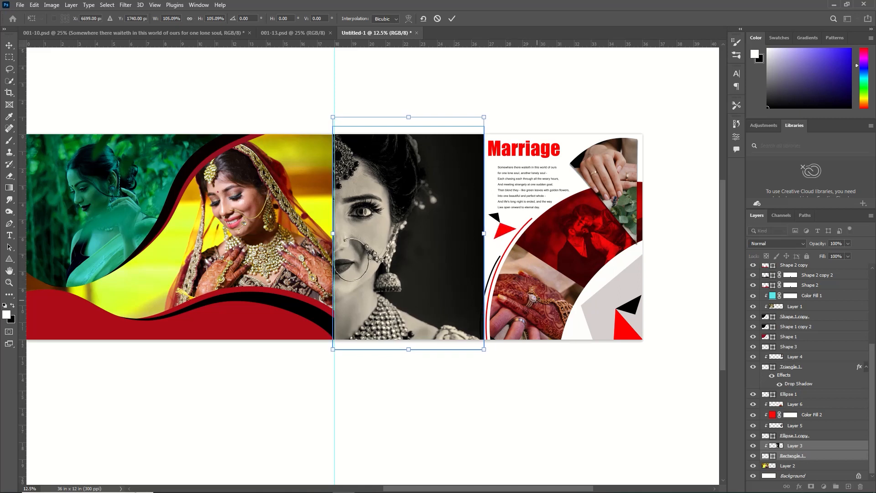
key("Left")
key("Left")
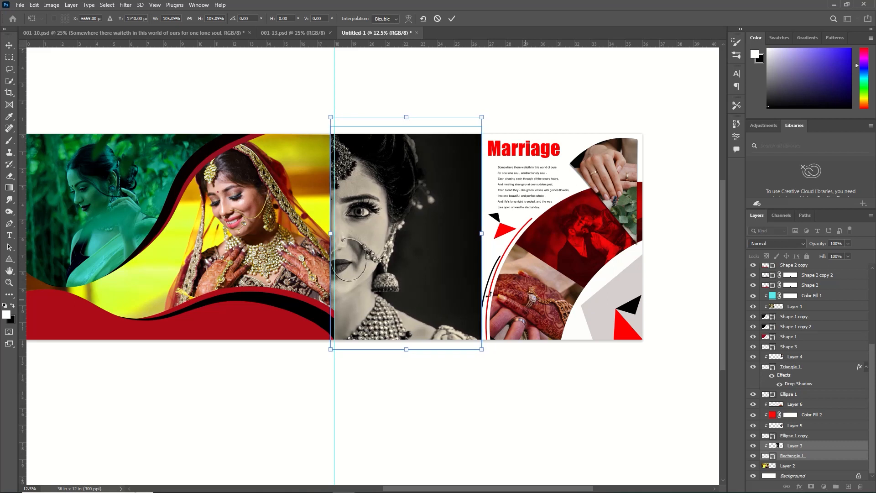
left_click_drag(331, 117, 334, 125)
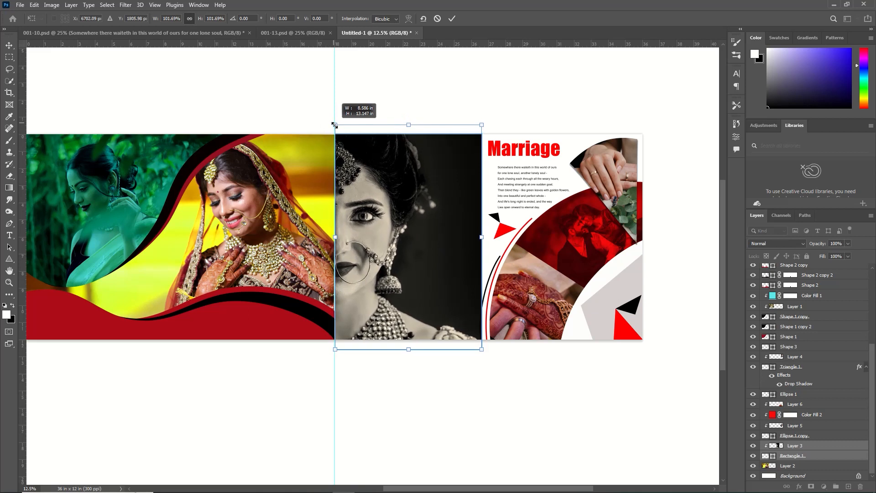
key("Return")
- Draw a diagonal red line about 928 x 336 px across the spread's upper edge near the ring photo and place its layer above Shape 4 copy
left_click(9, 224)
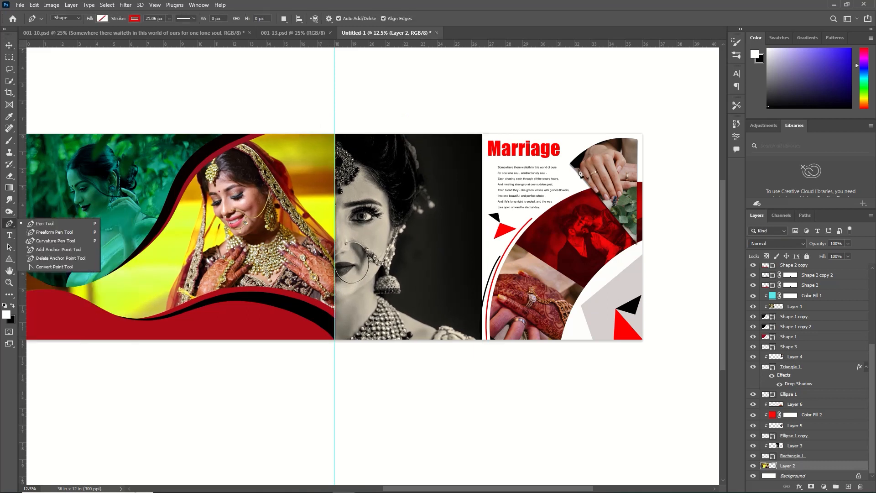
left_click(573, 143)
left_click(626, 124)
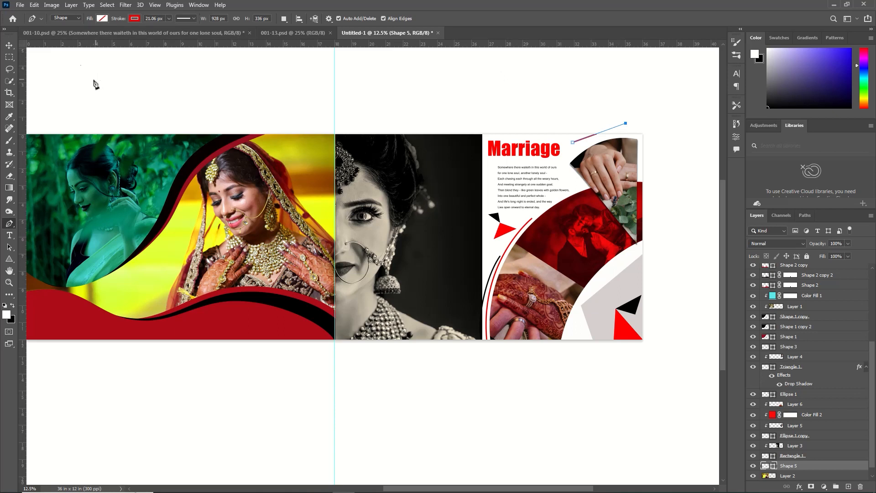
left_click(12, 47)
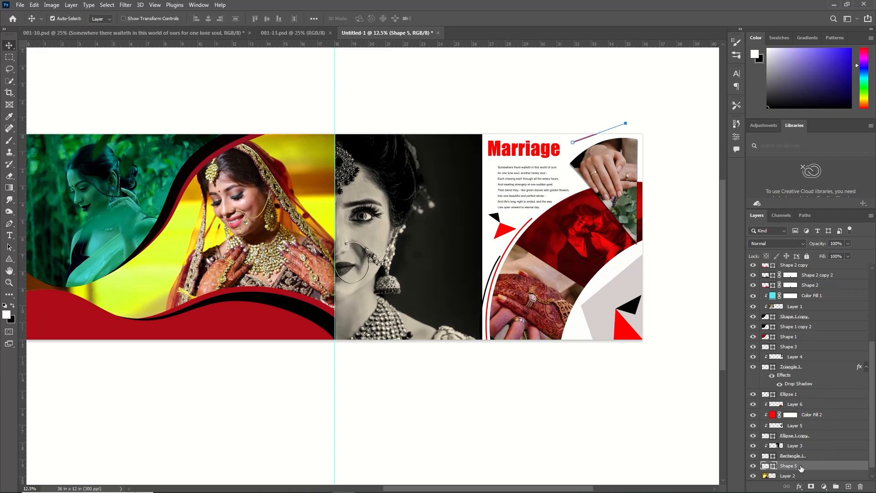
left_click_drag(801, 468, 832, 276)
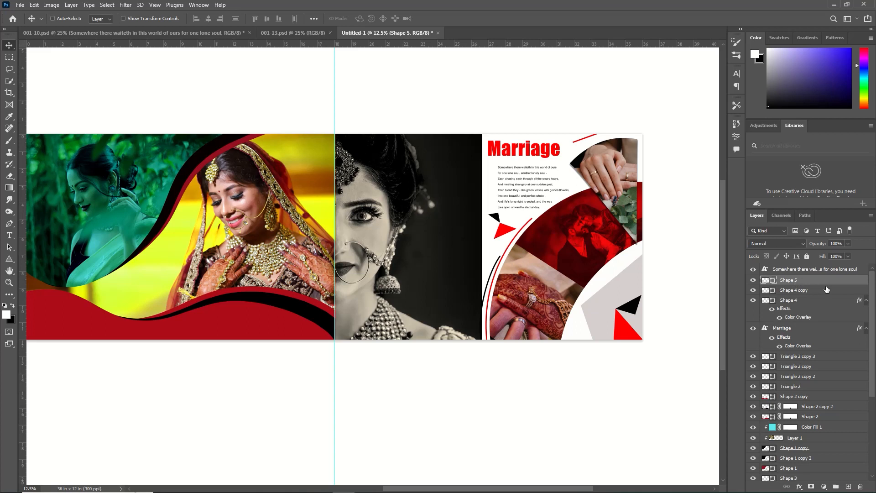
- Duplicate the diagonal line, stretch the copy to about 124% wide and 173% high, rotate it about 4.7° and shift it right
key("ctrl+j")
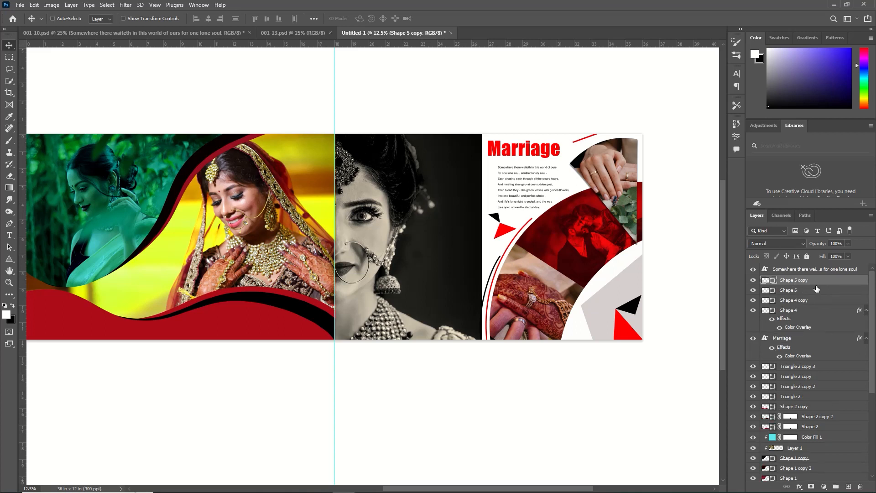
key("ctrl+t")
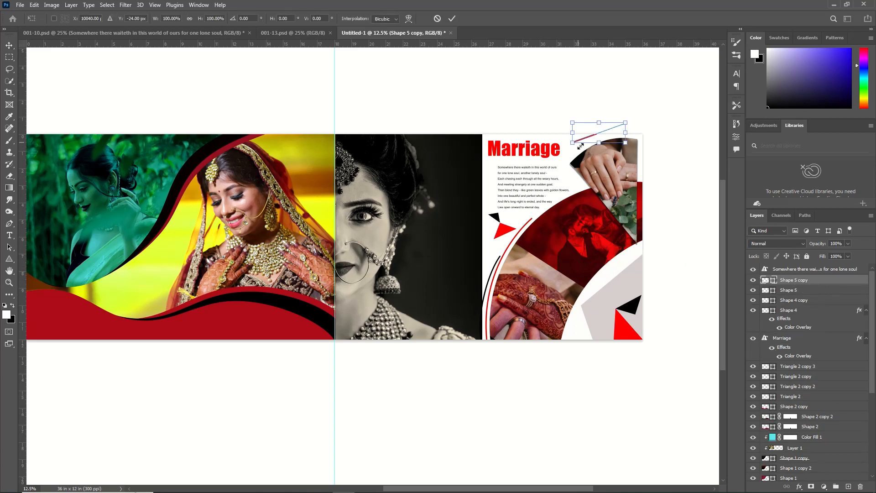
left_click_drag(574, 143, 566, 155)
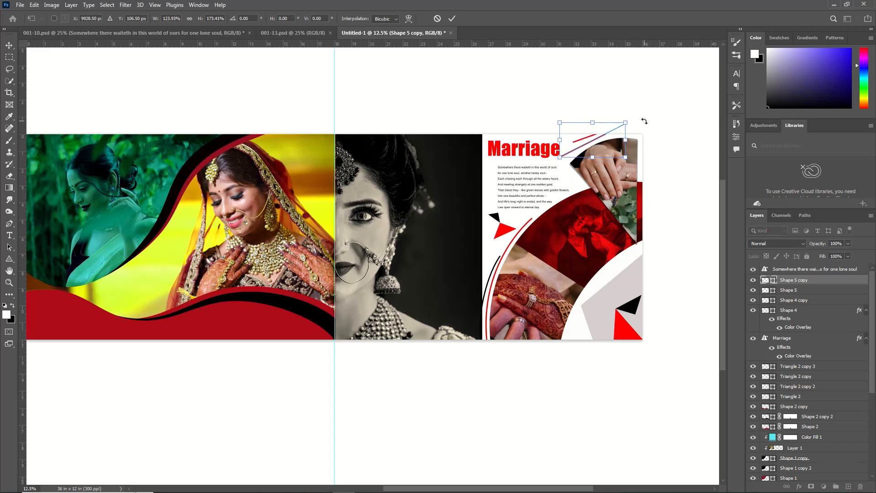
left_click_drag(642, 112, 648, 113)
key("Right")
key("Right")
key("Right")
key("Right")
key("Right")
key("Right")
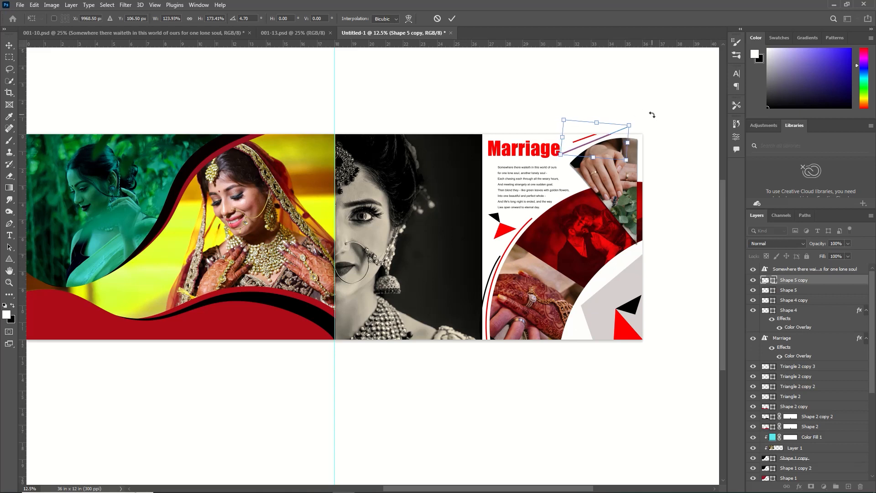
key("Right")
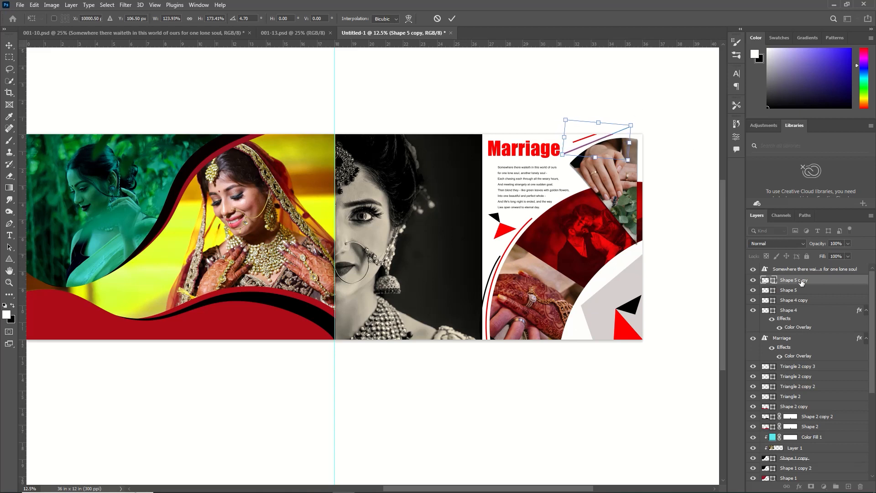
left_click(451, 19)
- Apply a black Color Overlay to the original diagonal line, Shape 5
left_click(826, 291)
double_click(825, 290)
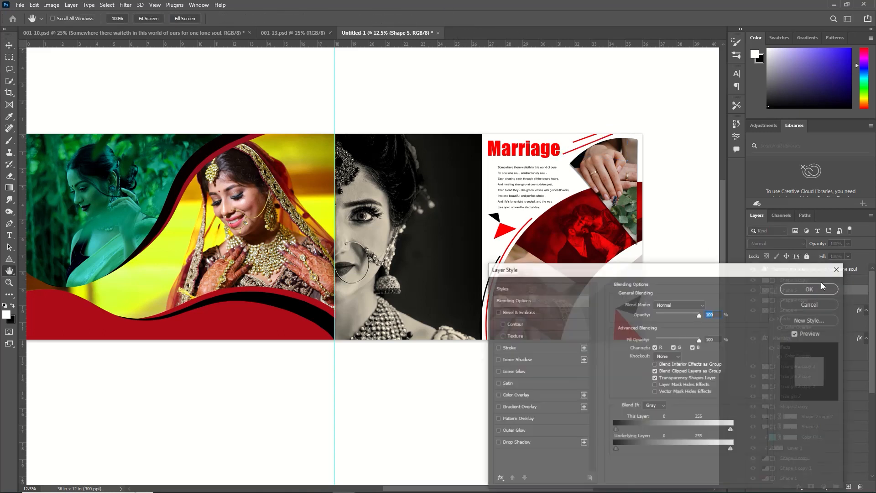
left_click(547, 396)
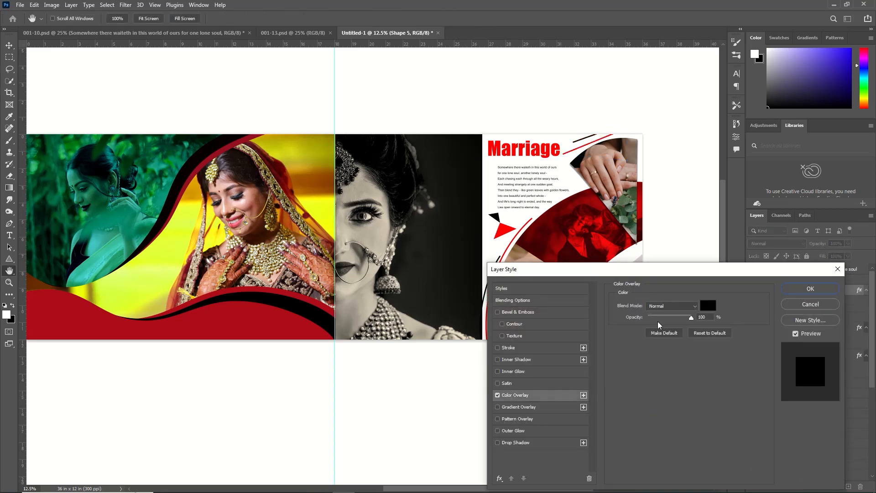
left_click(834, 289)
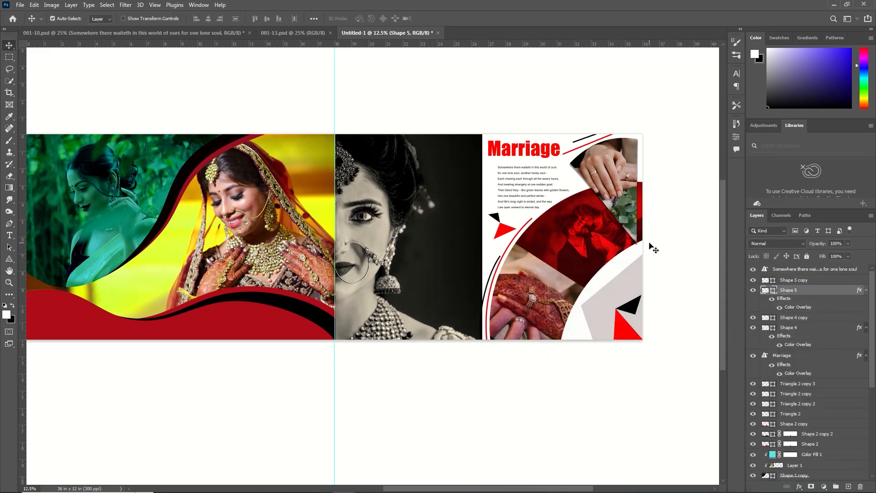
- Release the henna hands photo, Layer 6, from its clipping mask and clip a default Black & White adjustment to it
left_click(543, 330)
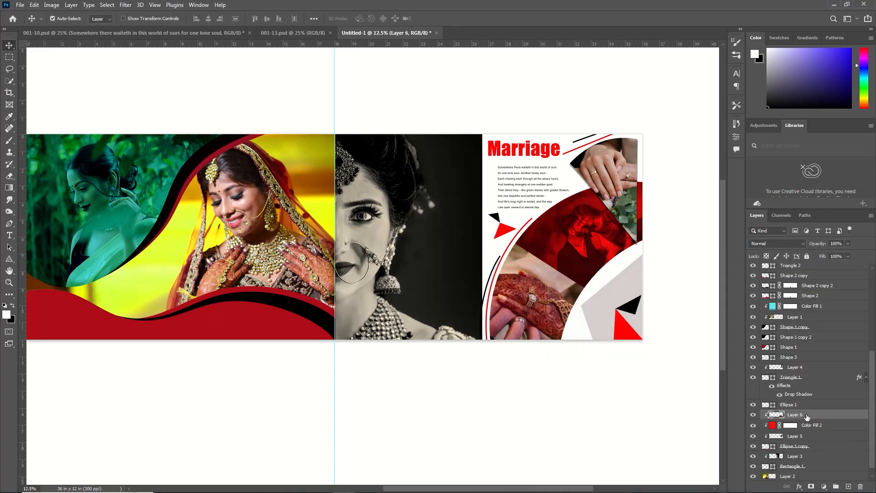
right_click(806, 415)
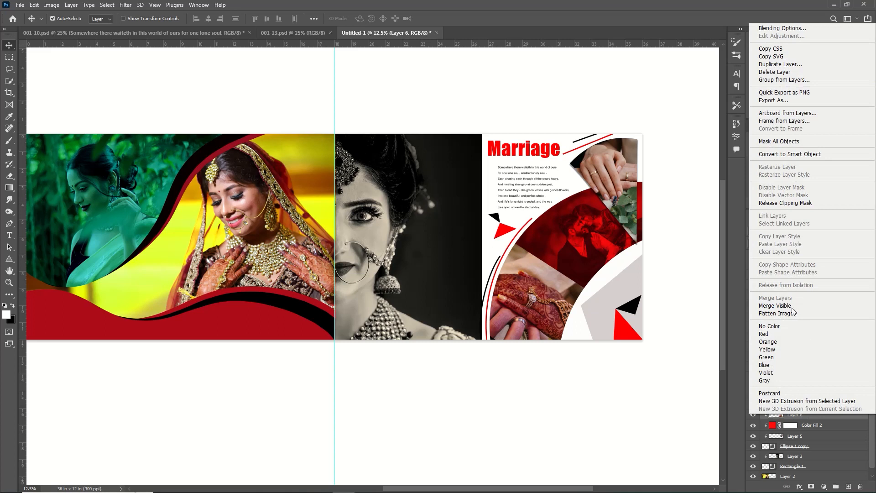
left_click(780, 203)
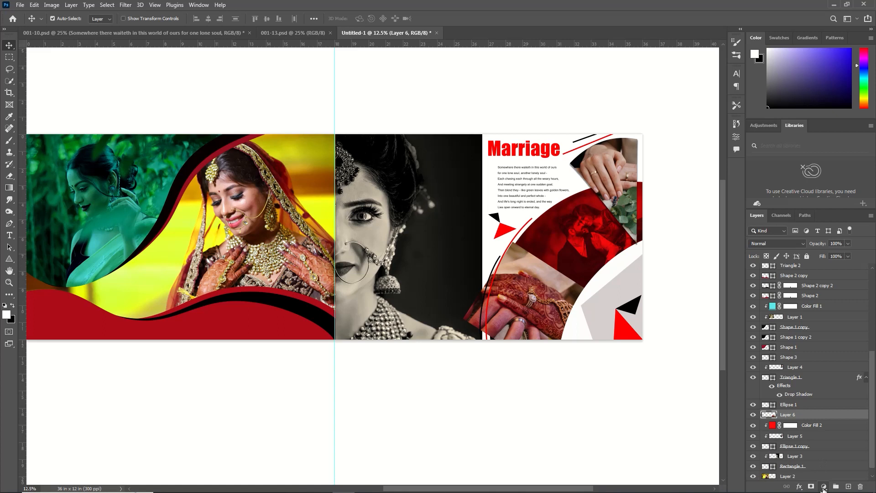
left_click(824, 486)
left_click(822, 416)
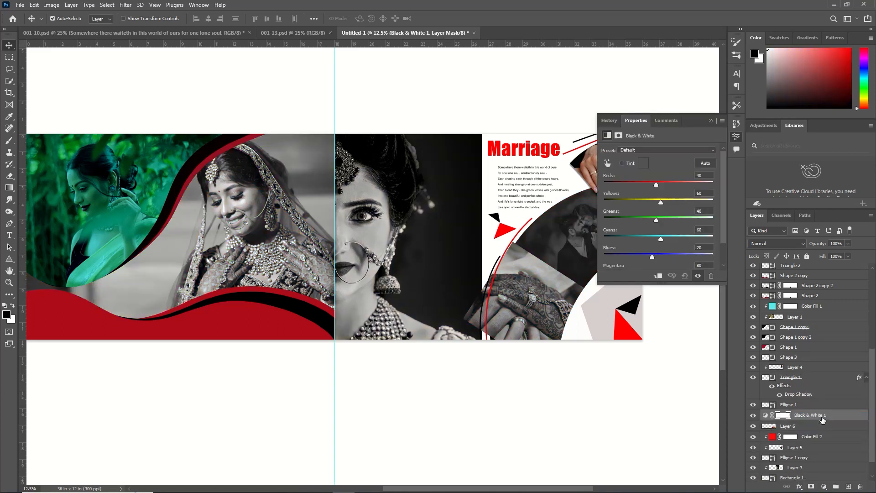
left_click(658, 275)
left_click(709, 121)
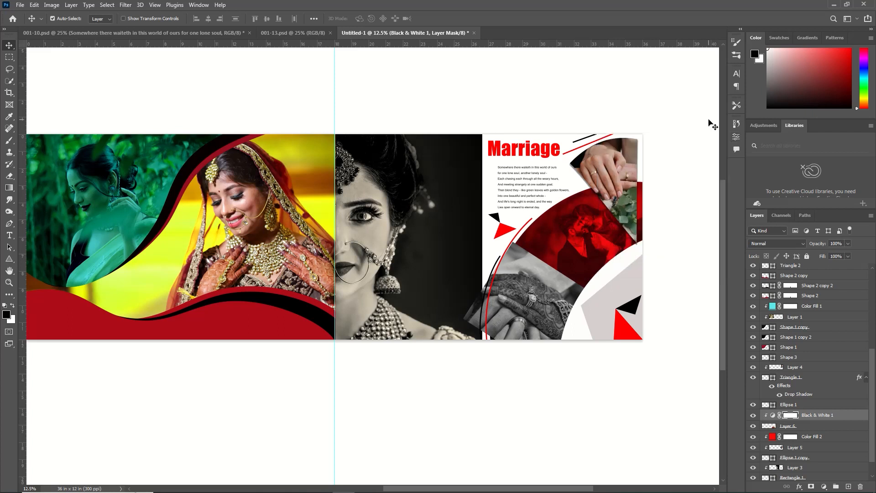
- Clip the henna hands photo, Layer 6, back into the arc shape and move Color Fill 2 above it
left_click(804, 428)
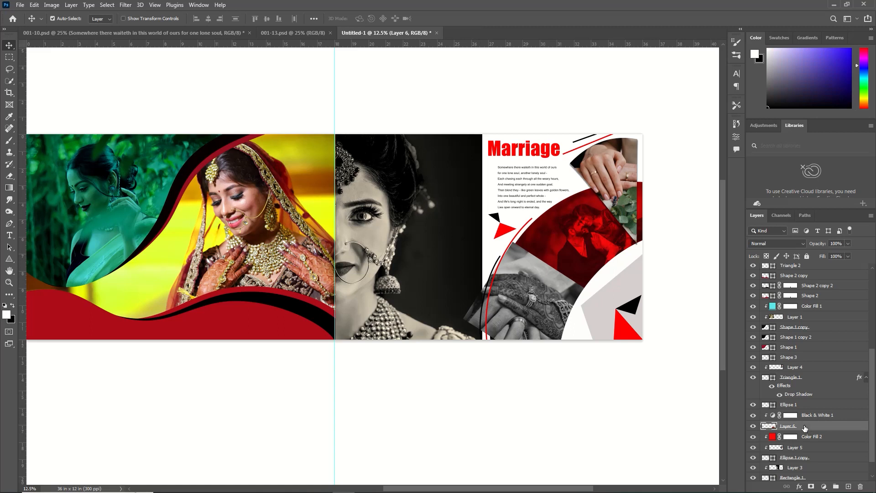
right_click(804, 427)
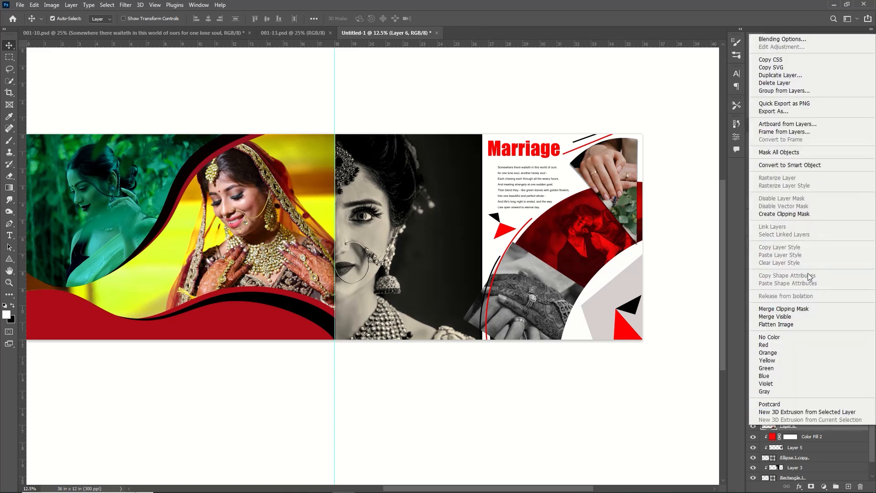
left_click(784, 214)
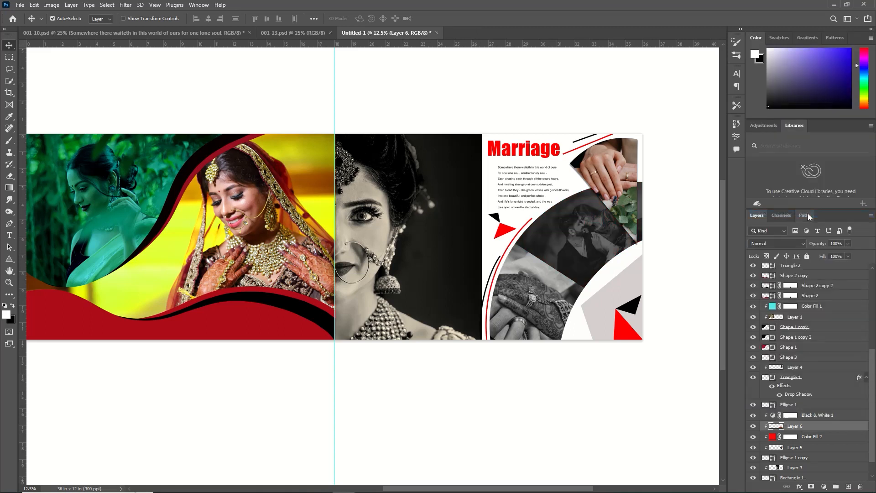
mouse_move(804, 437)
left_mouse_down()
mouse_move(806, 411)
mouse_move(794, 425)
left_mouse_up()
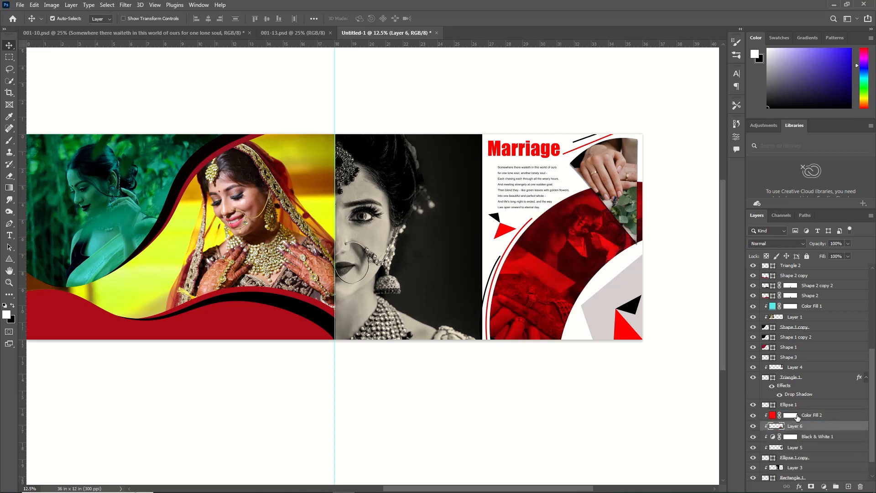
- Delete the Black & White 1 adjustment layer together with its mask
left_click(813, 439)
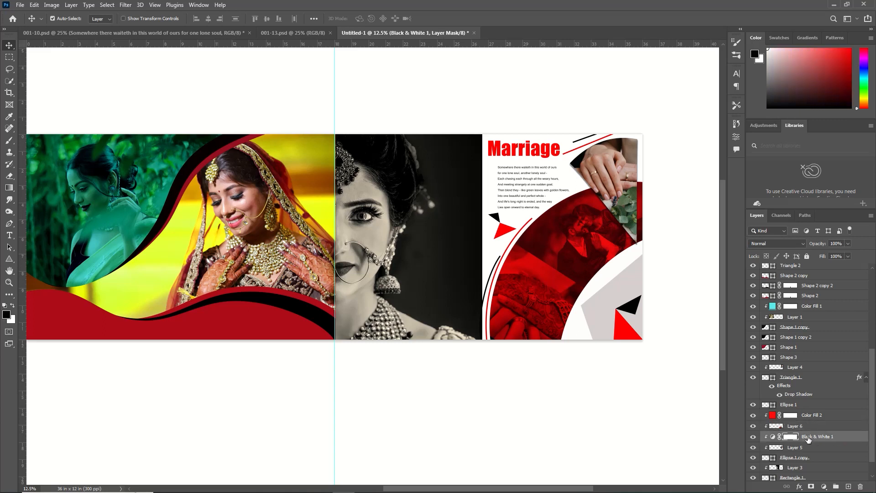
key("Delete")
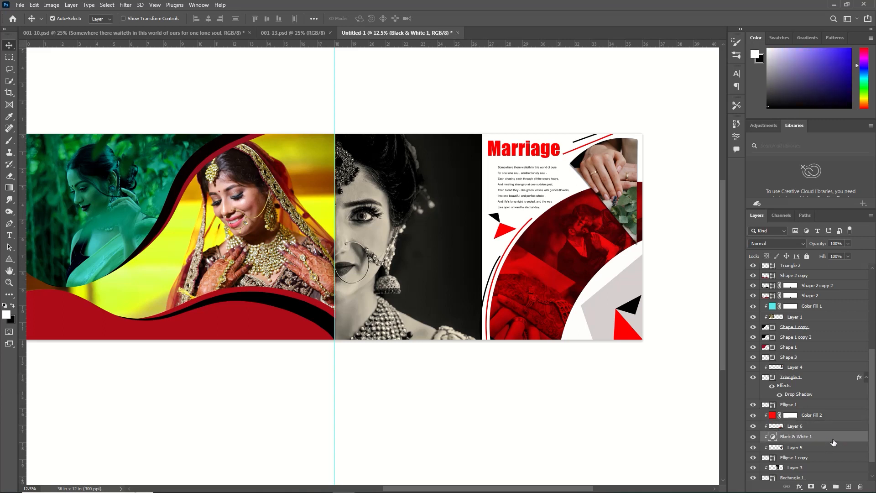
key("Delete")
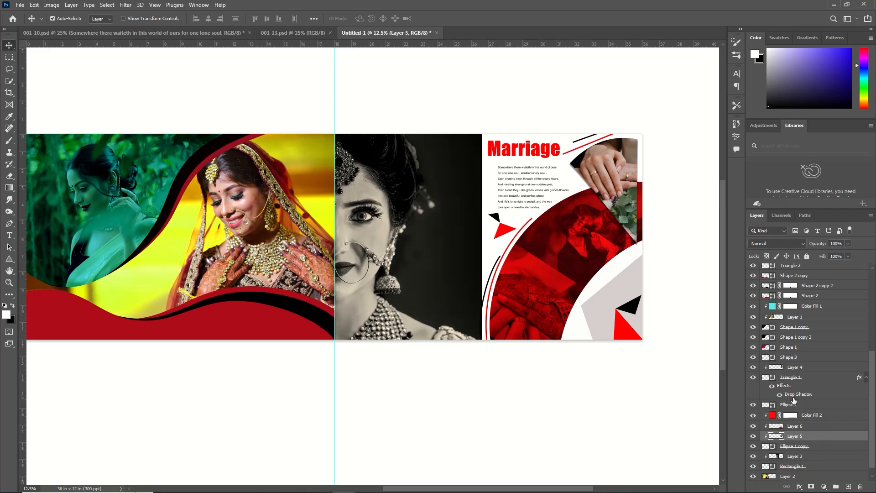
- Scale the Marriage title down proportionally to about 83%
scroll(606, 159, "left", 2)
left_click(607, 159)
key("ctrl+t")
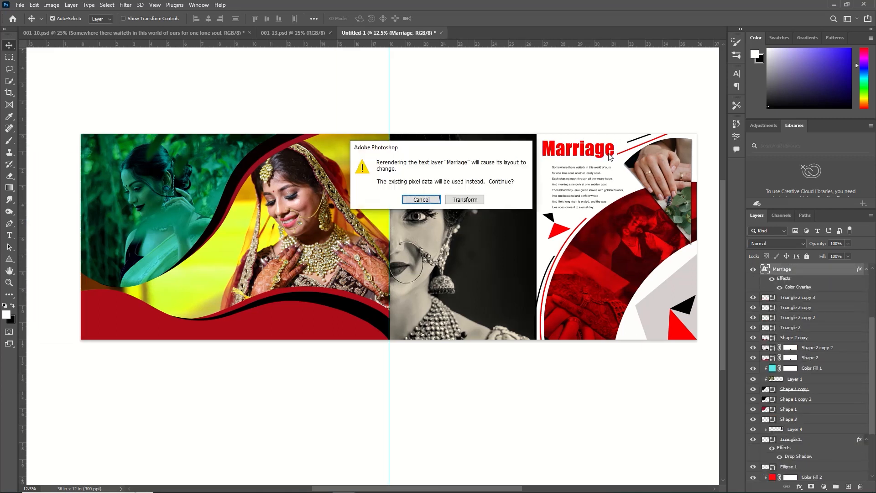
key("Return")
left_click_drag(614, 157, 602, 156)
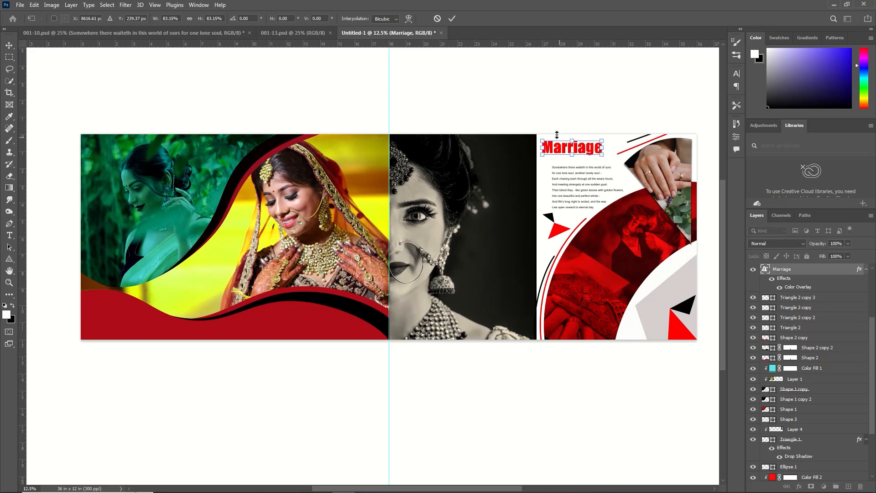
- Shift the Marriage title about 136 px right, to about X 8753 px, and apply the transform
key("shift+Right")
key("shift+Right")
key("shift+Right")
key("shift+Right")
key("shift+Right")
key("shift+Right")
key("shift+Right")
key("shift+Right")
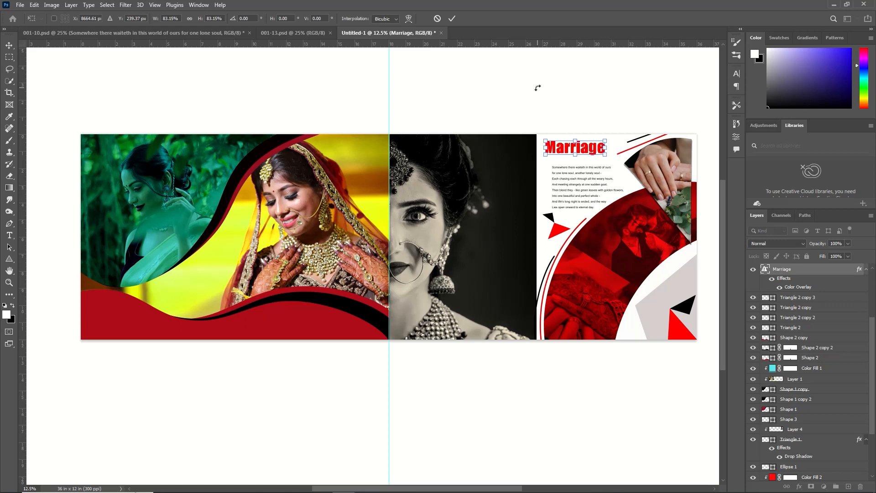
key("Right")
key("Right")
key("Right")
key("Right")
key("Right")
key("Right")
key("Right")
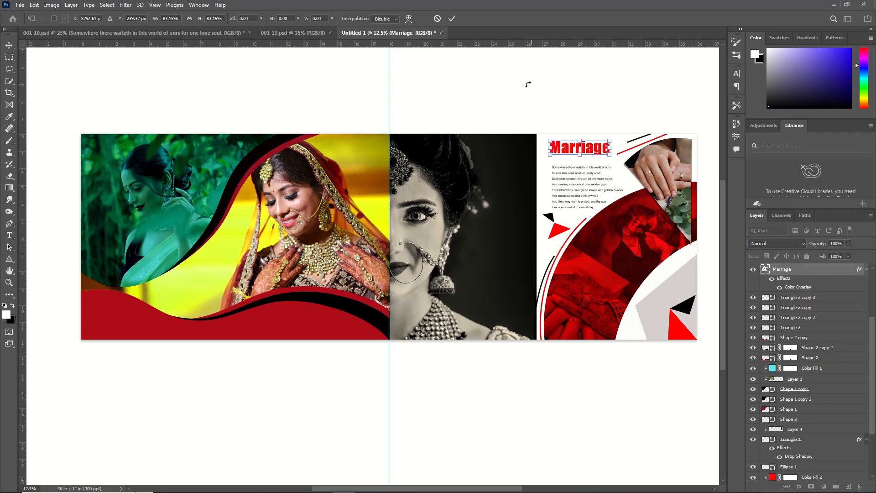
left_click(452, 18)
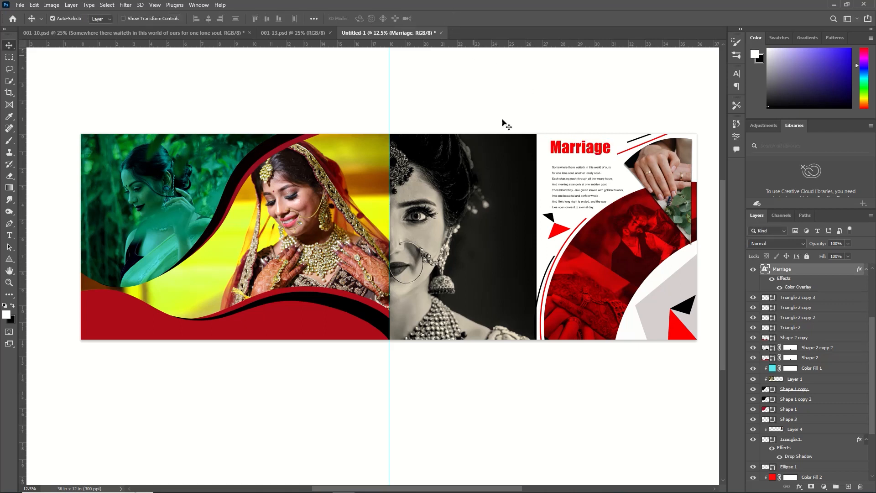
- Bring the TODAY, WEDDING DAY text and its linked quote from 001-13.psd onto the red wave in the spread's lower-left corner
left_click(230, 33)
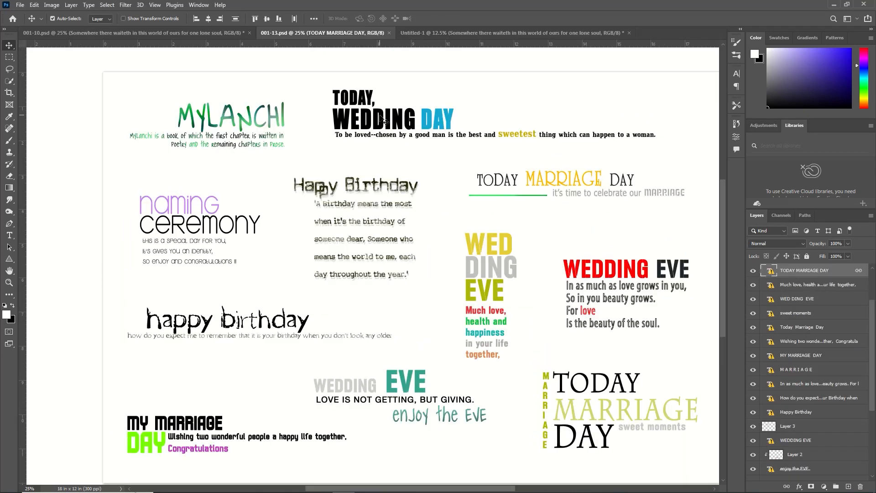
left_click_drag(381, 117, 247, 32)
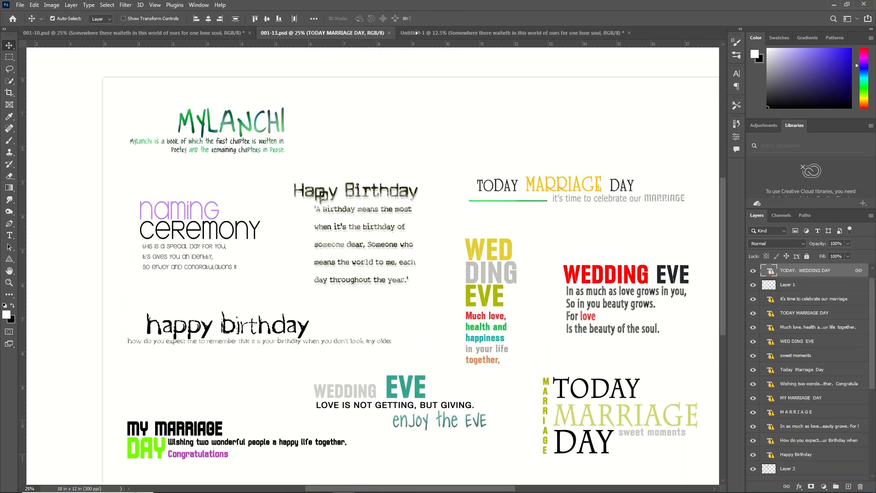
left_click_drag(417, 32, 110, 325)
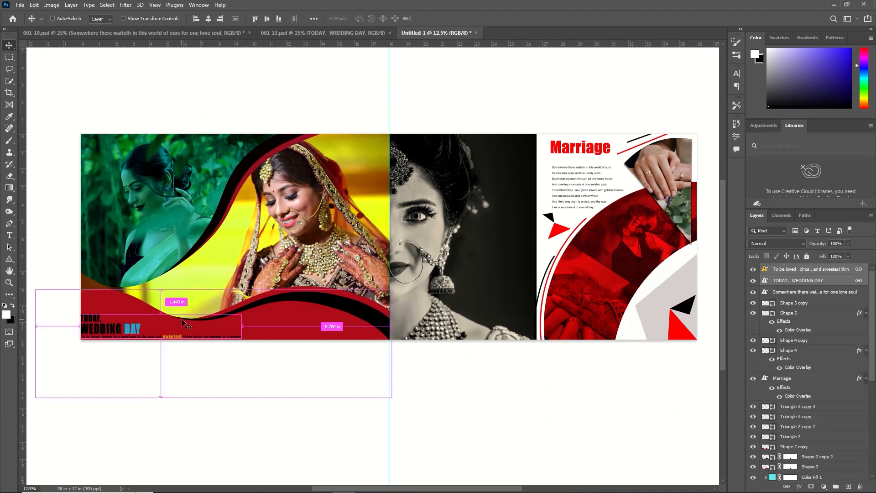
- Move the WEDDING DAY text and quote up and right to about X 1685 px, Y 3282 px, at their original size
key("ctrl+t")
key("Return")
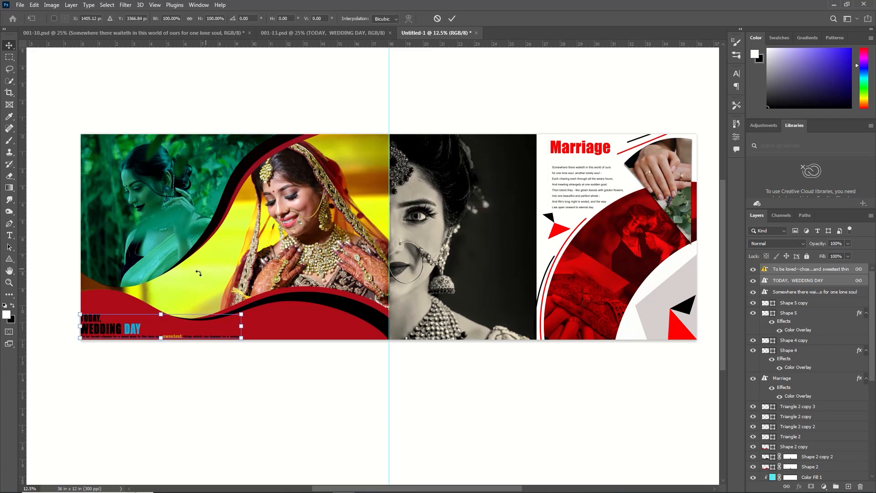
mouse_move(159, 338)
left_mouse_down()
mouse_move(173, 333)
mouse_move(164, 324)
left_mouse_up()
key("ctrl+z")
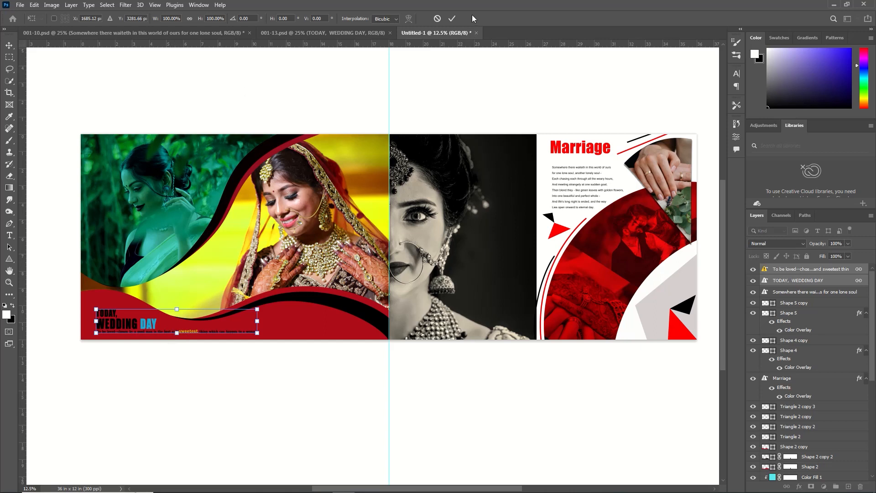
left_click(453, 19)
- Add a Drop Shadow to the grey Shape 3 with angle 75°, distance 16 px, spread 46% and size 40 px
left_click(685, 290)
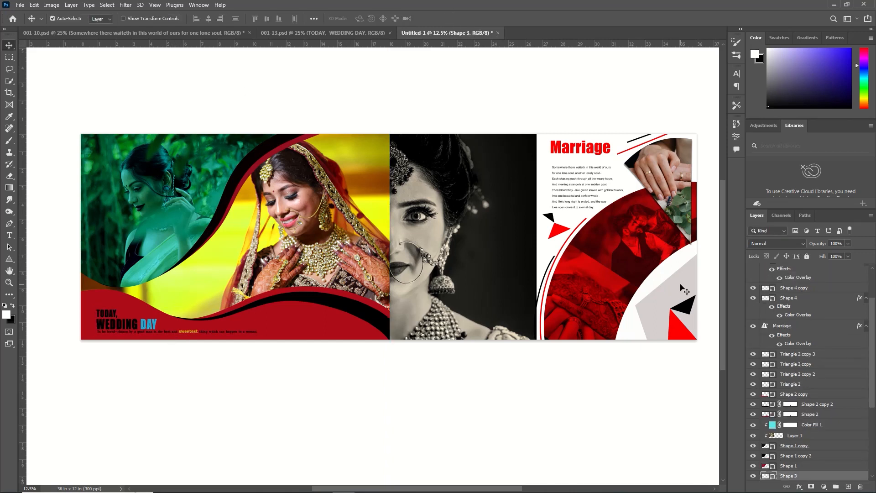
scroll(795, 440, "down", 2)
scroll(795, 440, "down", 1)
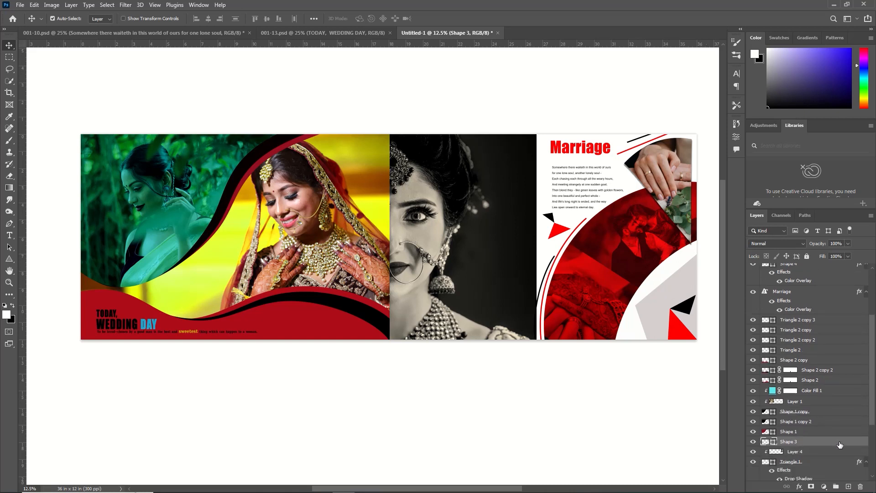
double_click(840, 443)
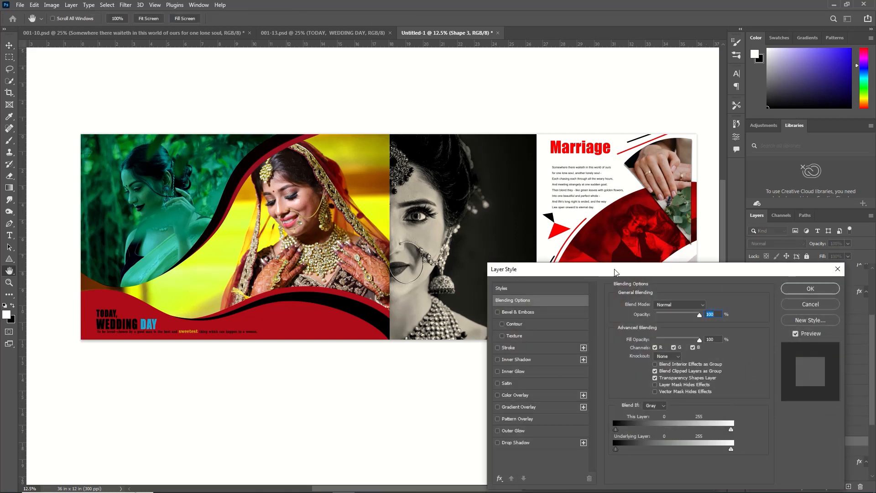
left_click_drag(614, 273, 309, 199)
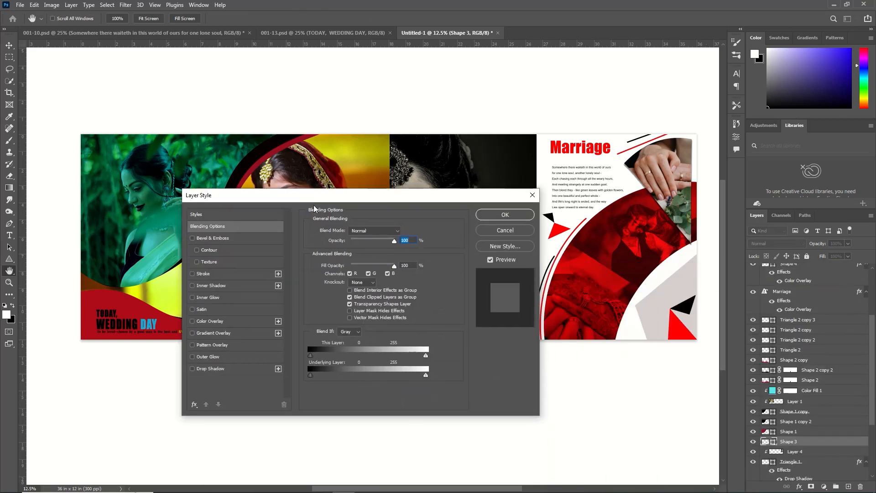
left_click(240, 370)
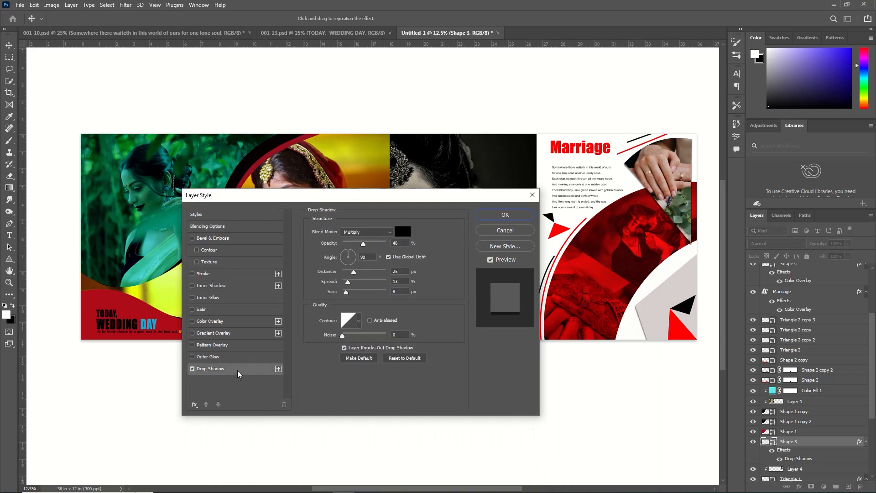
mouse_move(350, 254)
left_mouse_down()
mouse_move(365, 268)
mouse_move(354, 243)
left_mouse_up()
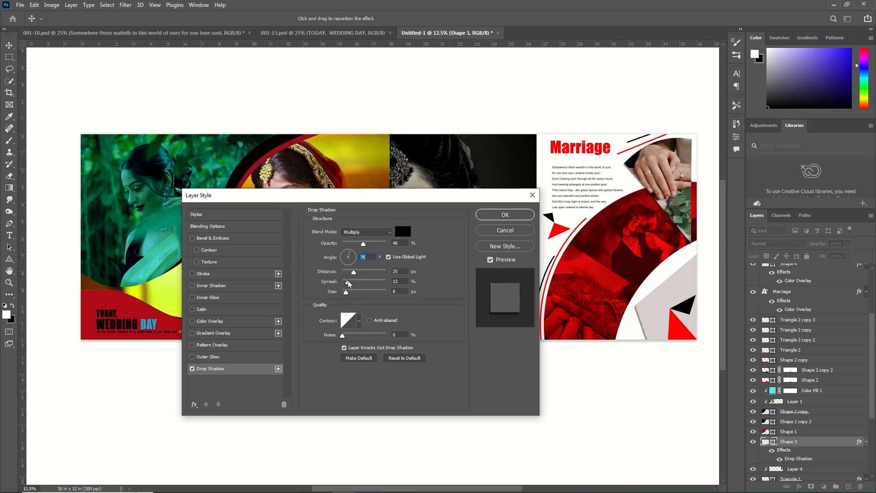
left_click_drag(357, 274, 353, 297)
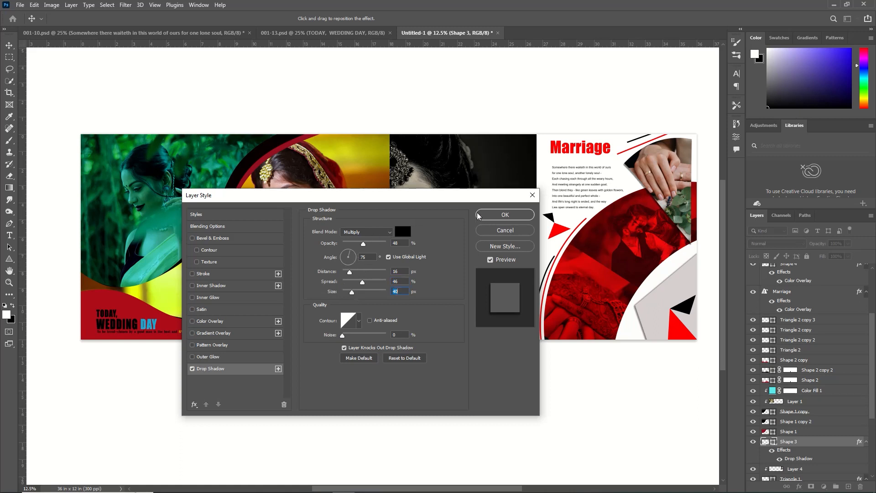
left_click(492, 216)
- Examine the finished spread from end to end at 25% zoom, including a view of the whole spread fitted to the screen
scroll(594, 387, "up", 1)
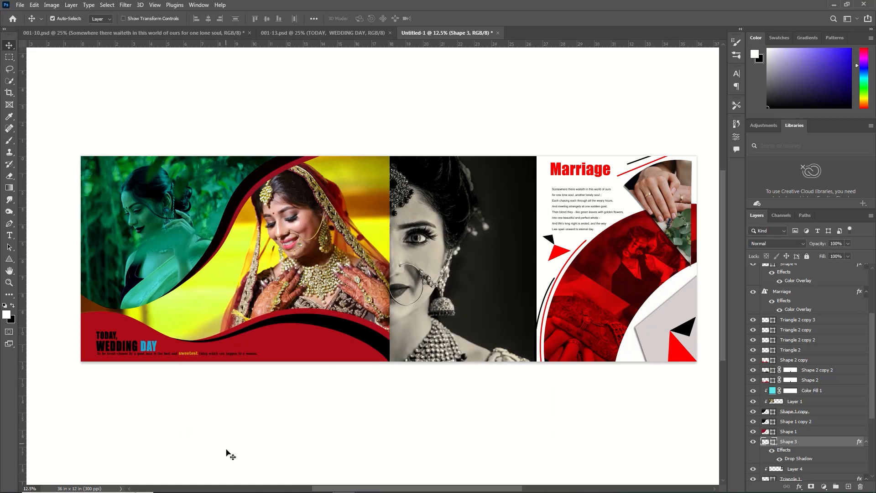
left_click_drag(411, 488, 225, 490)
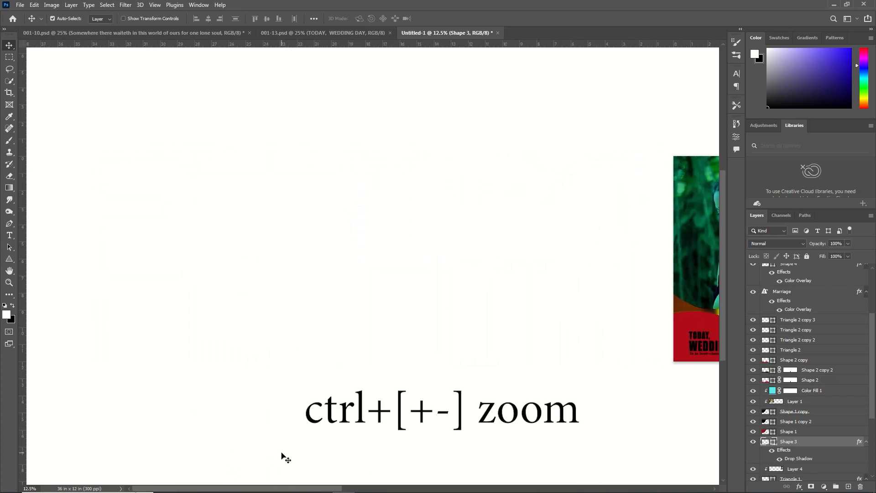
key("ctrl+plus")
key("ctrl+plus")
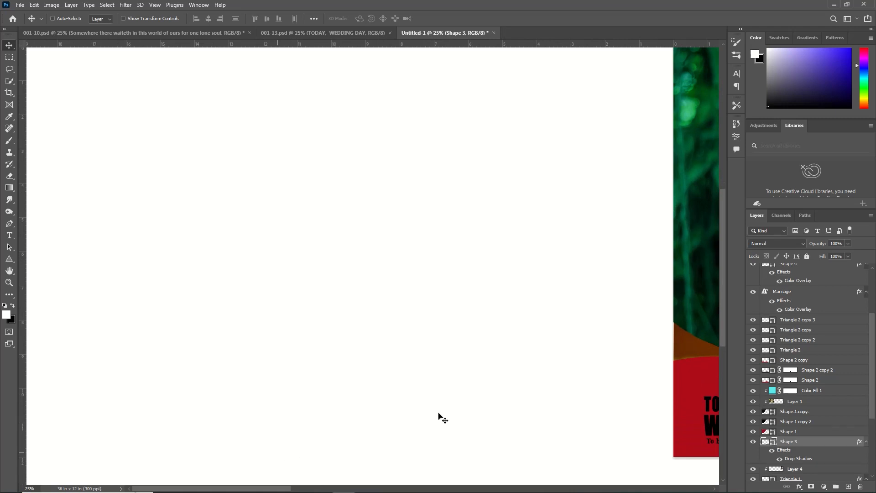
scroll(420, 377, "up", 5)
scroll(395, 417, "down", 1)
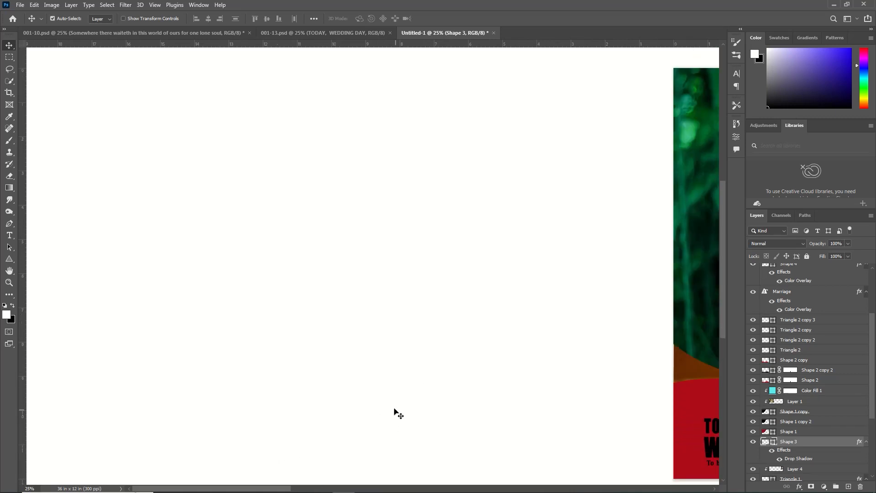
left_click_drag(267, 491, 566, 491)
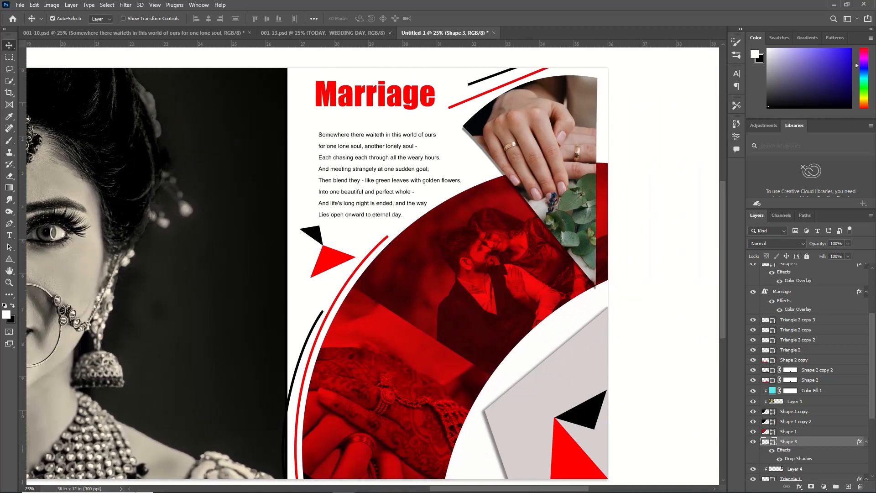
left_click_drag(567, 491, 418, 492)
mouse_move(414, 490)
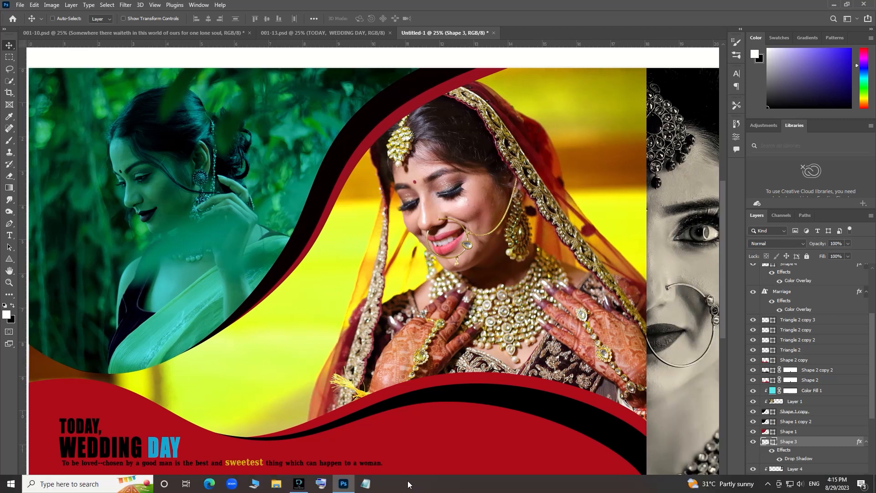
key("ctrl+0")
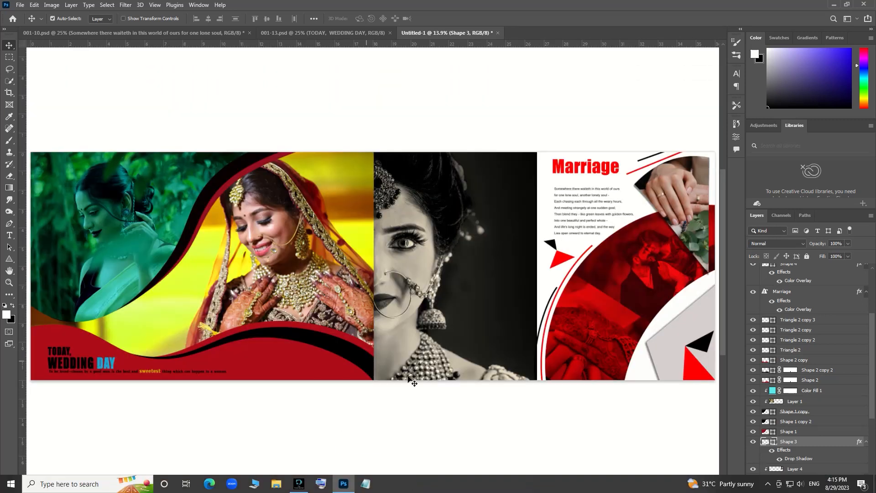
scroll(440, 388, "down", 3)
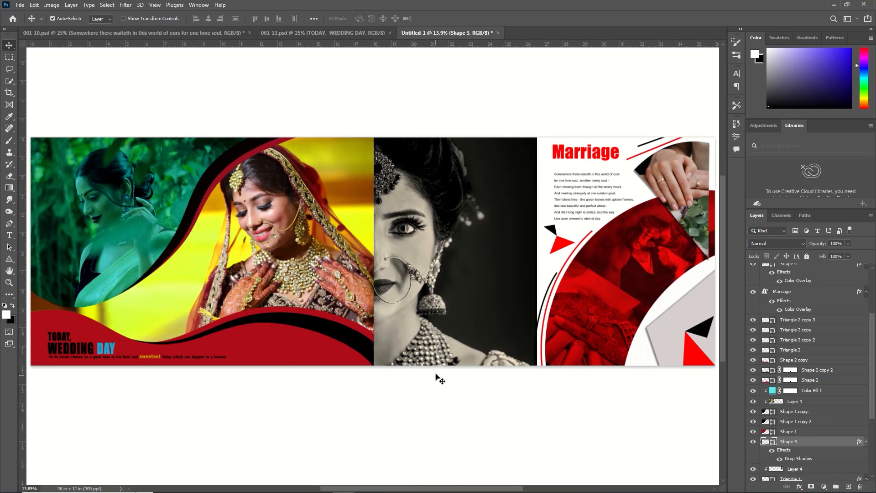